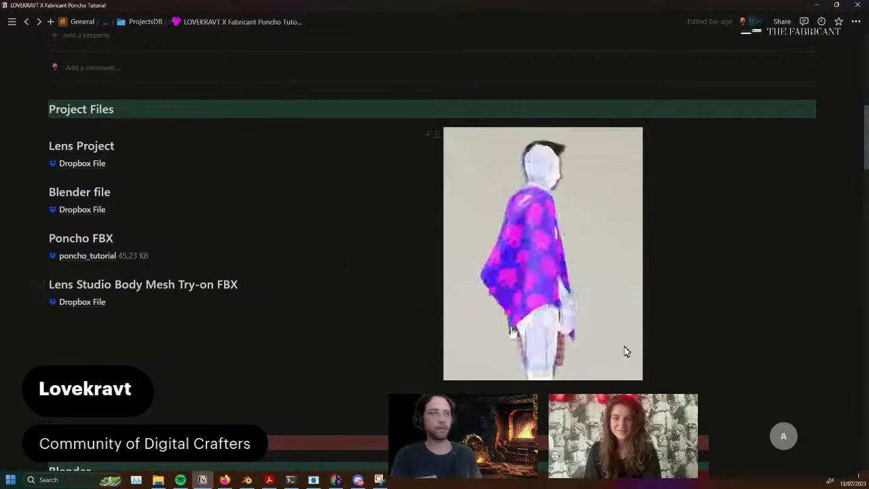
# Review the Project Files section of the poncho tutorial page, focusing on the Poncho FBX and Lens Studio Body Mesh Try-on FBX entries
pyautogui.scroll(-1, 396, 292)
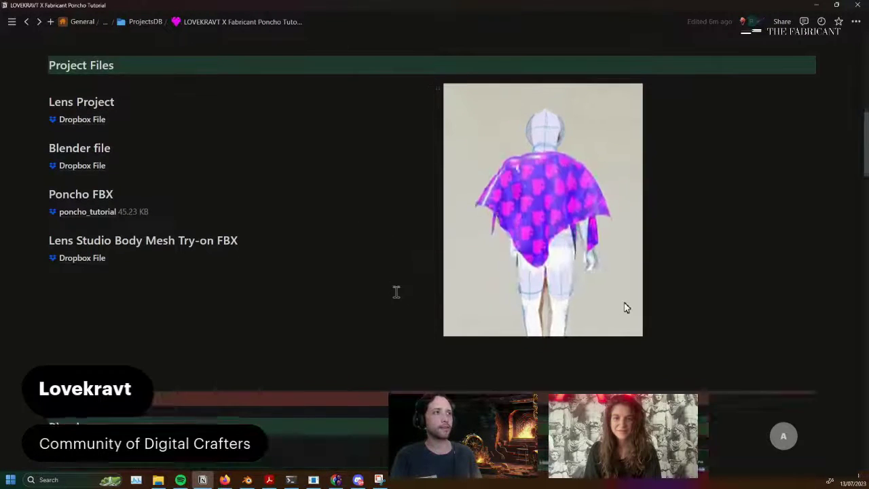
pyautogui.scroll(1, 396, 291)
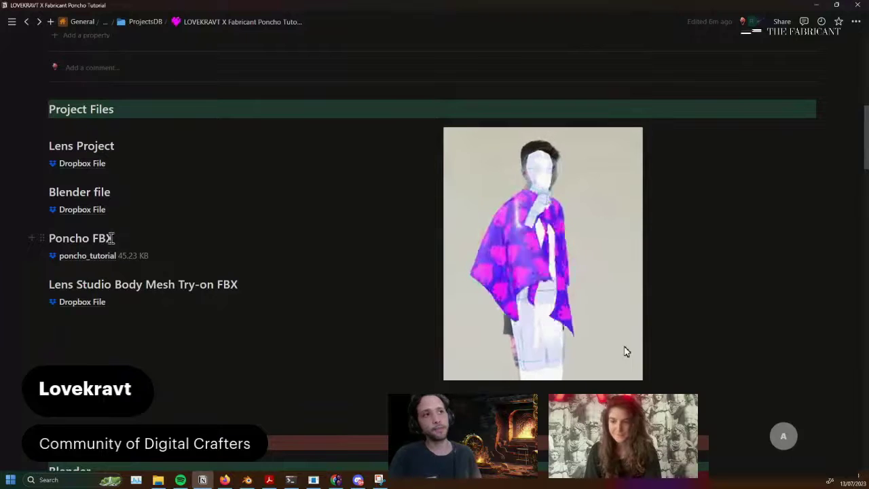
pyautogui.moveTo(72, 242); pyautogui.dragTo(72, 242)
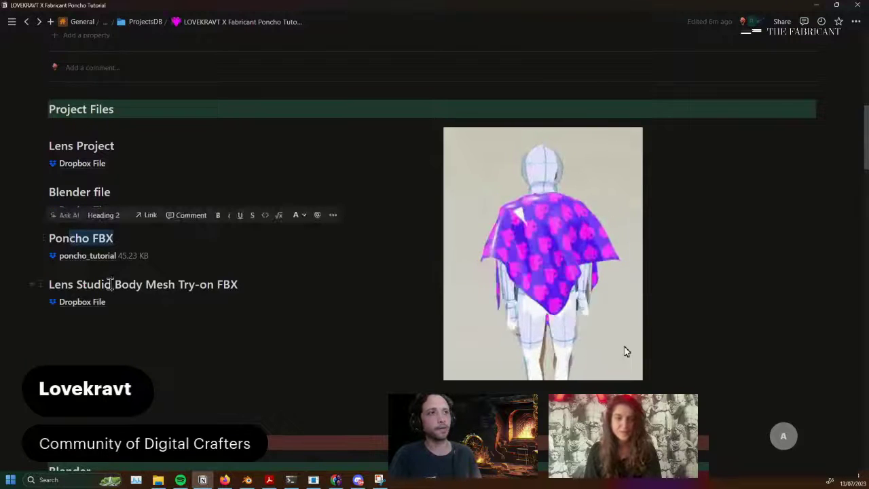
pyautogui.click(110, 285)
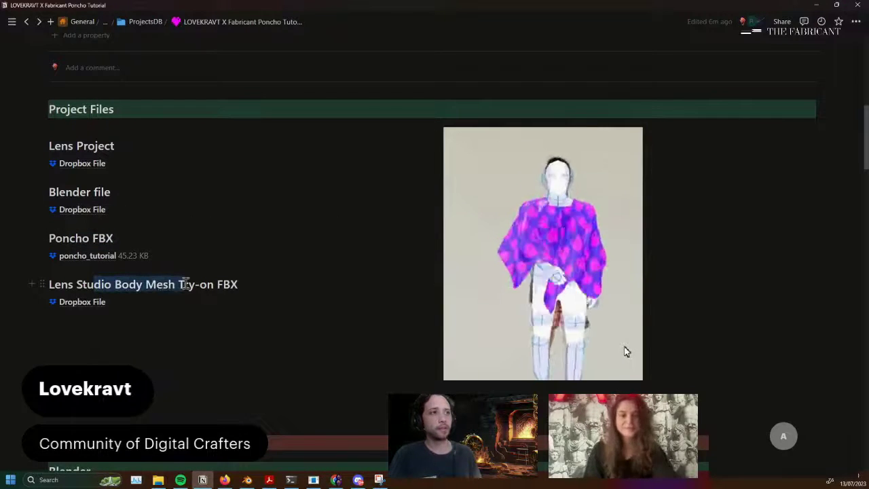
pyautogui.moveTo(184, 284); pyautogui.dragTo(187, 283)
pyautogui.click(200, 284)
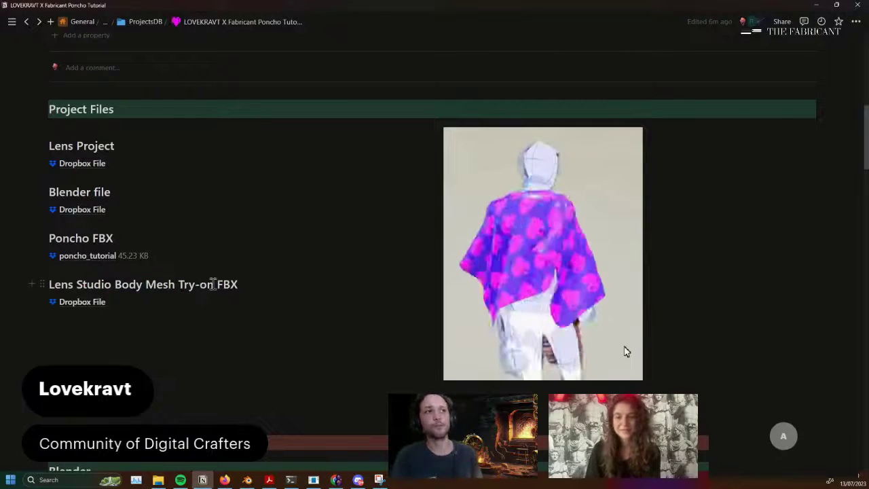
# Read through the tutorial page's Blender and Lens Studio instructions, from importing the T-pose mesh through to the arm colliders
pyautogui.scroll(-1, 245, 186)
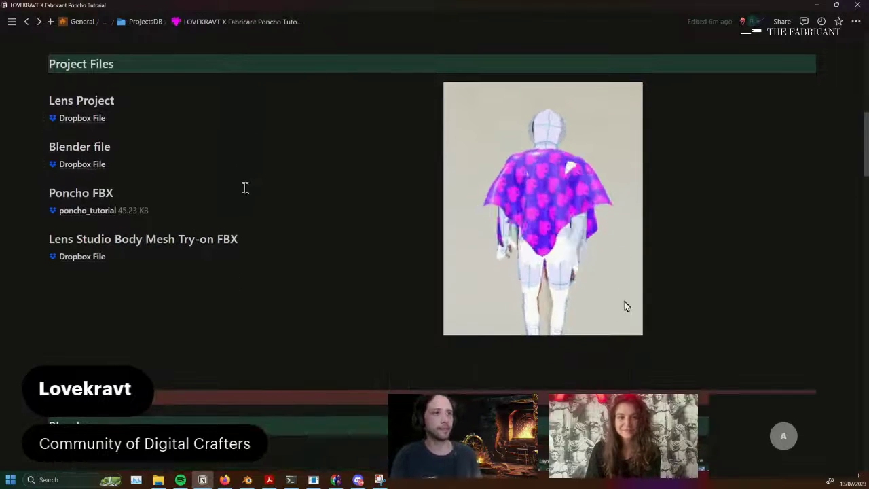
pyautogui.scroll(-5, 249, 190)
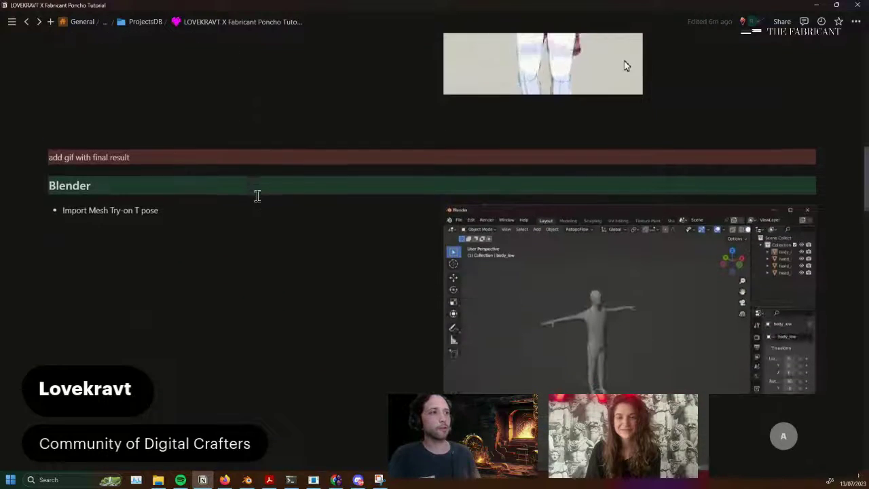
pyautogui.scroll(-5, 257, 196)
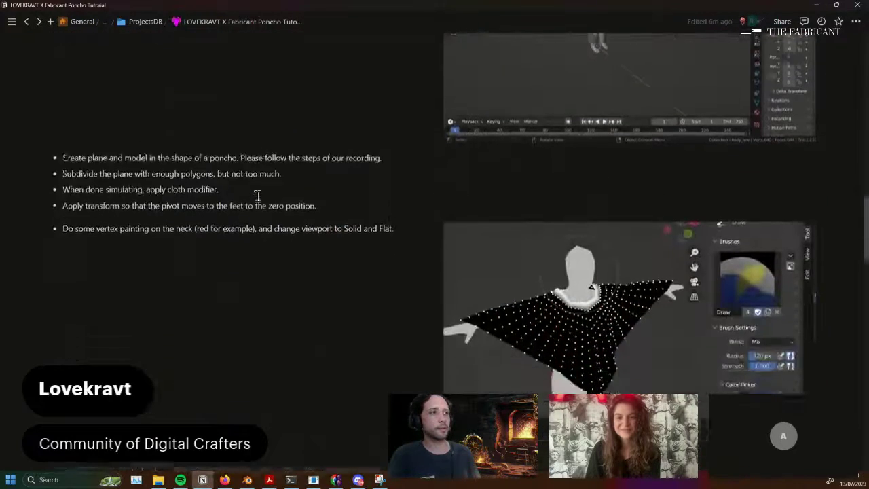
pyautogui.scroll(-5, 258, 196)
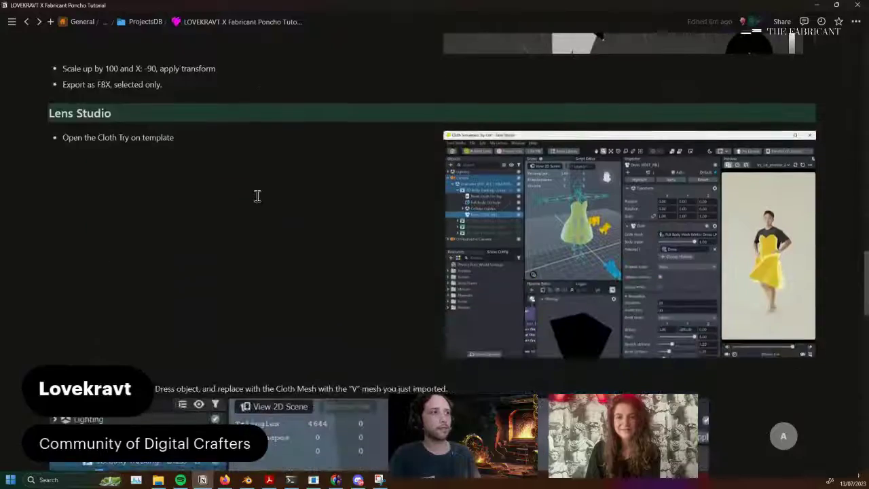
pyautogui.scroll(-5, 258, 203)
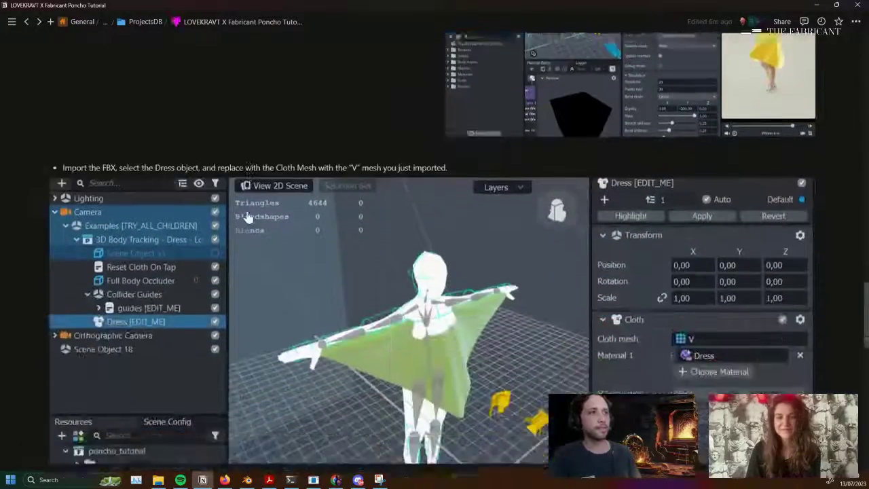
pyautogui.scroll(-3, 248, 216)
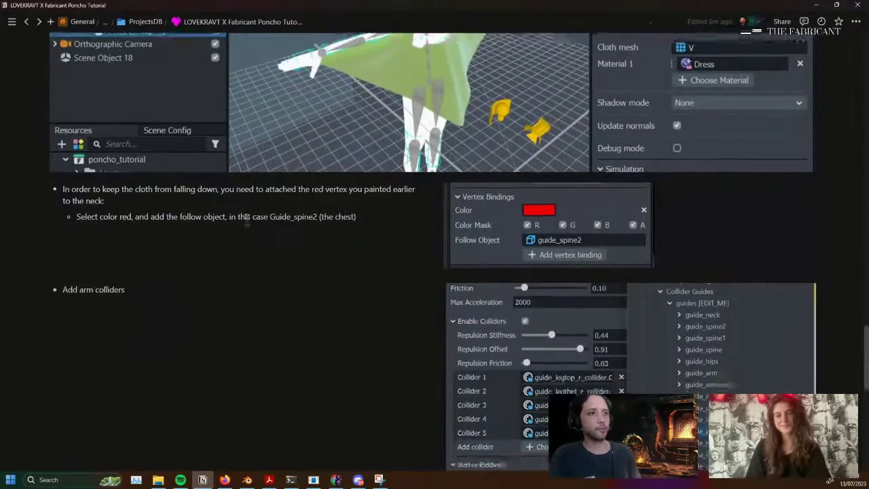
pyautogui.scroll(1, 247, 223)
pyautogui.scroll(10, 248, 221)
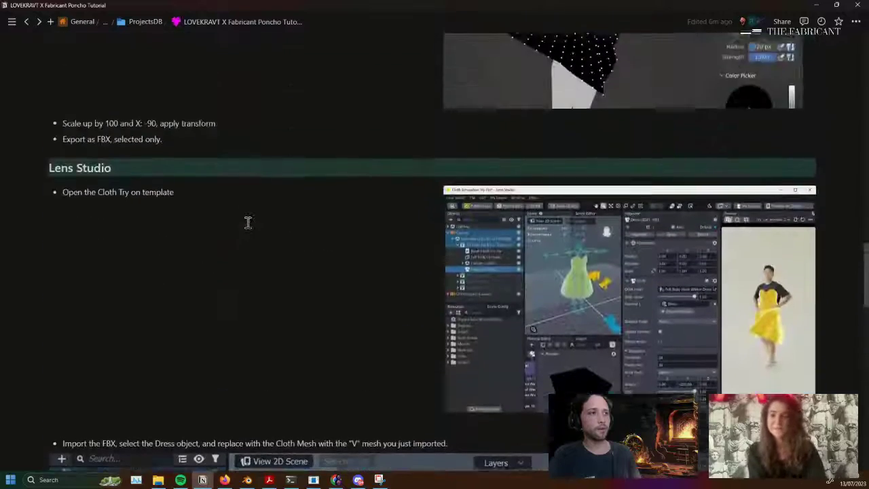
pyautogui.scroll(9, 248, 223)
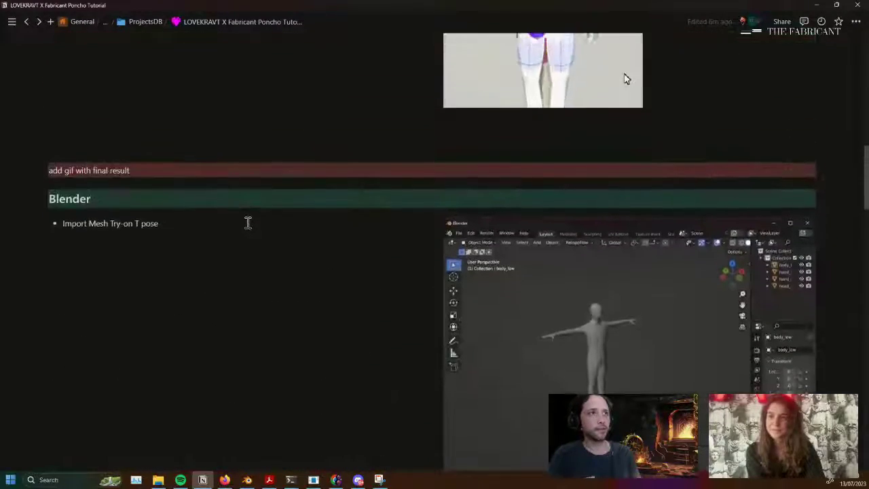
pyautogui.scroll(-1, 248, 223)
pyautogui.scroll(-2, 248, 223)
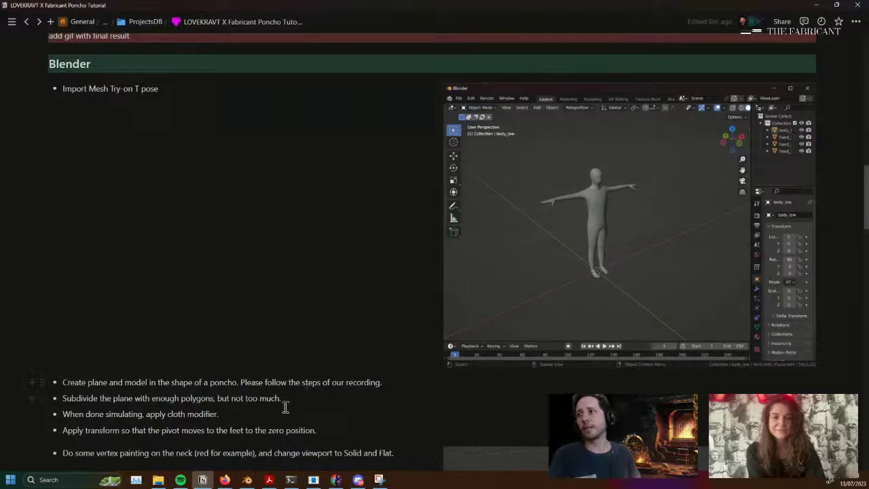
# Revisit the final poncho preview on the tutorial page, then switch to Blender and inspect the T-posed body_low mesh
pyautogui.click(249, 480)
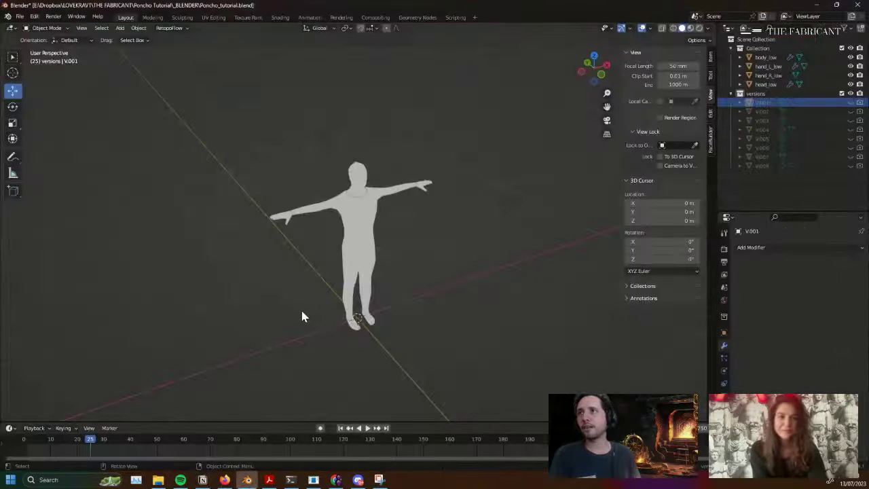
pyautogui.click(204, 480)
pyautogui.scroll(10, 301, 330)
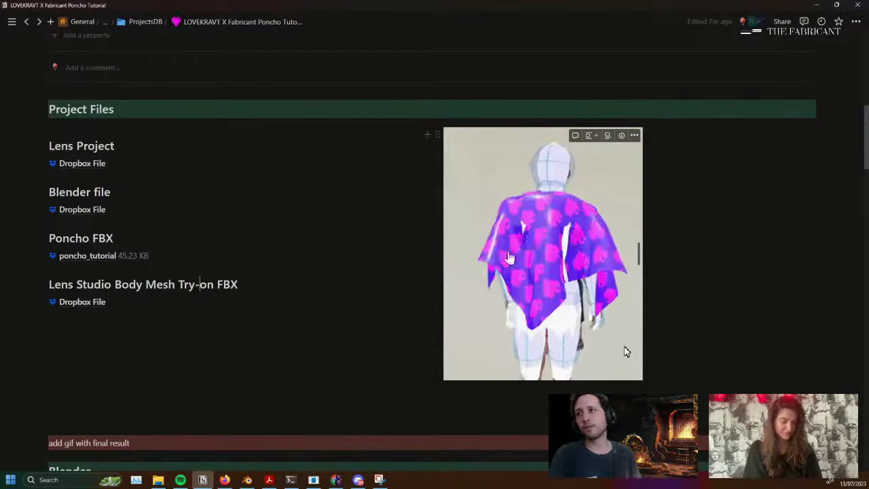
pyautogui.click(248, 481)
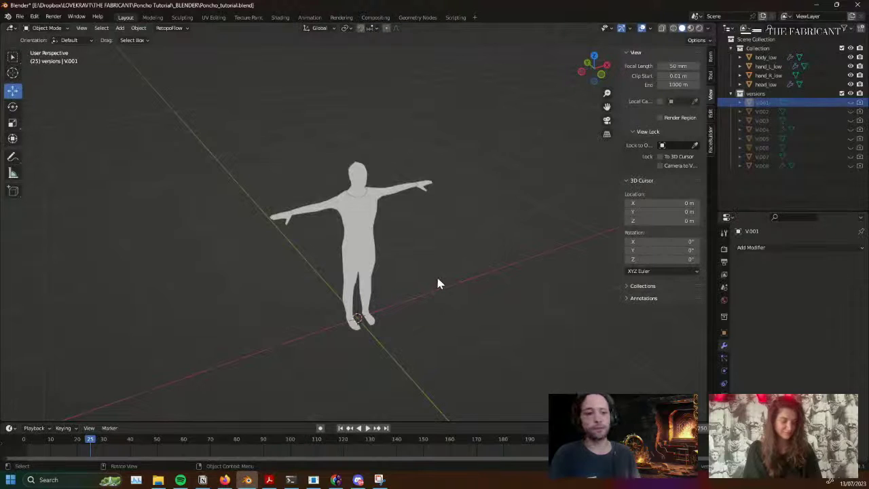
pyautogui.moveTo(426, 275); pyautogui.dragTo(378, 259, button='middle')
pyautogui.click(391, 247)
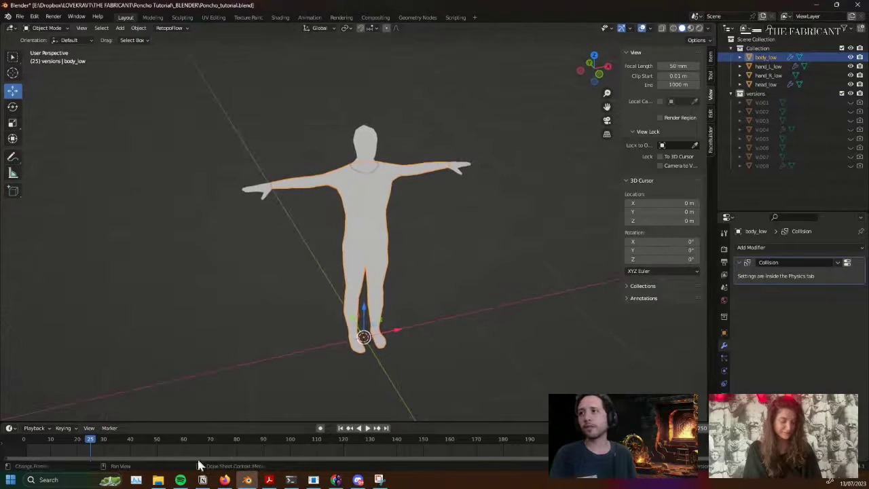
pyautogui.moveTo(347, 289); pyautogui.dragTo(365, 229, button='middle')
pyautogui.scroll(-2, 388, 262)
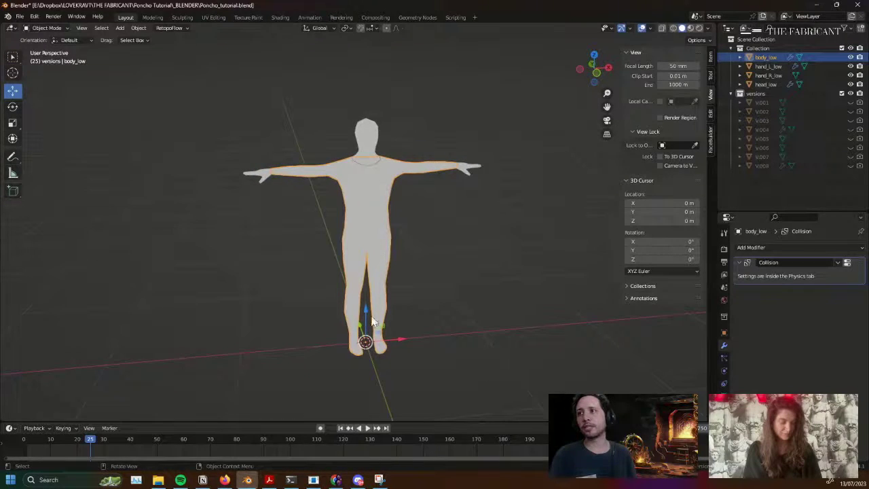
pyautogui.moveTo(371, 321); pyautogui.dragTo(379, 333, button='middle')
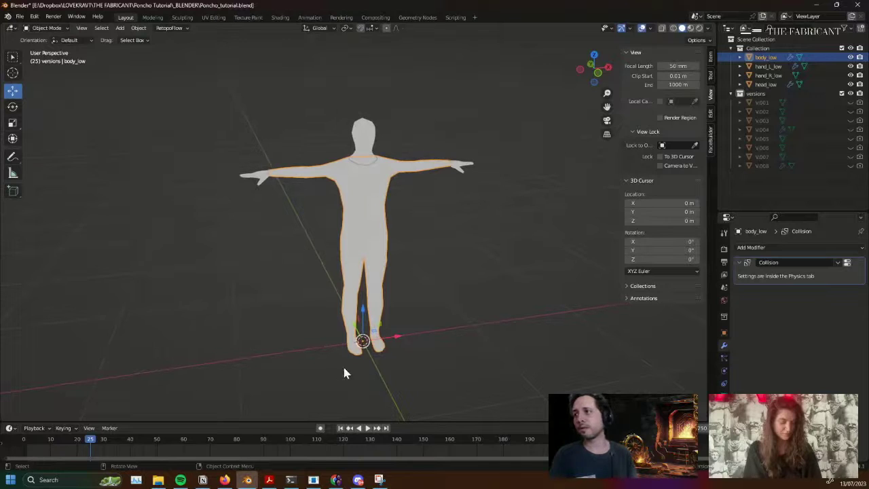
# Switch to Lens Studio and inspect the poncho on the avatar and the settings of the Full Body Occluder
pyautogui.click(312, 480)
pyautogui.scroll(3, 315, 172)
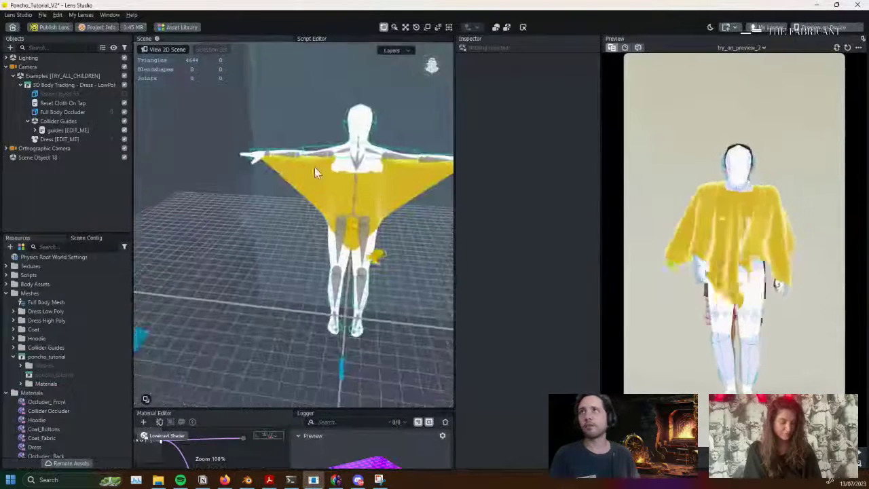
pyautogui.moveTo(352, 170); pyautogui.dragTo(258, 220, button='middle')
pyautogui.keyDown('alt'); pyautogui.moveTo(258, 219); pyautogui.dragTo(317, 224); pyautogui.keyUp('alt')
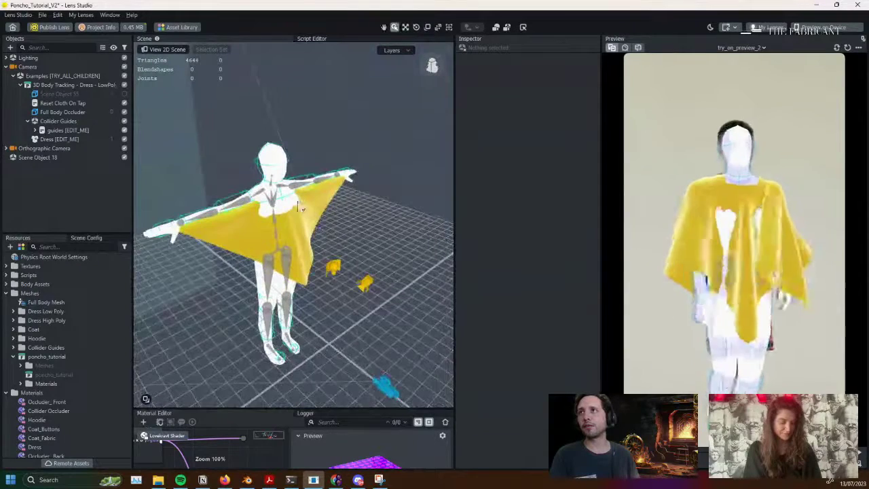
pyautogui.scroll(2, 289, 204)
pyautogui.moveTo(284, 204); pyautogui.dragTo(316, 193, button='middle')
pyautogui.click(314, 158)
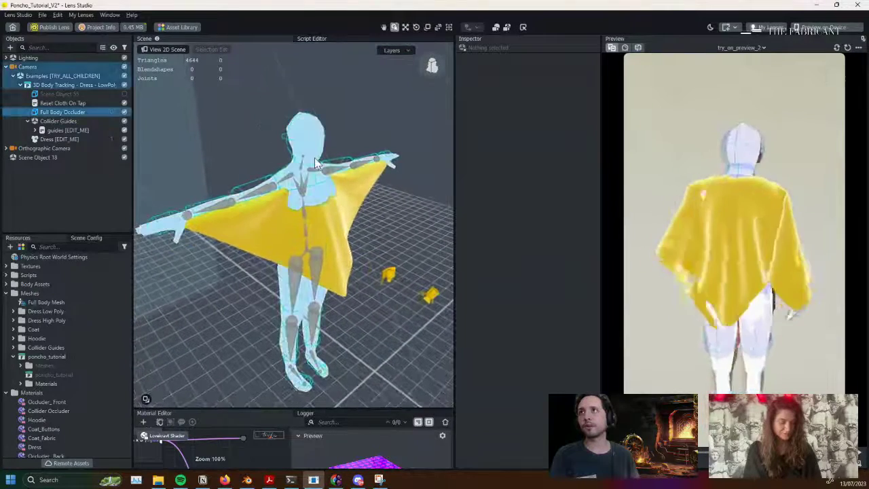
pyautogui.click(314, 158)
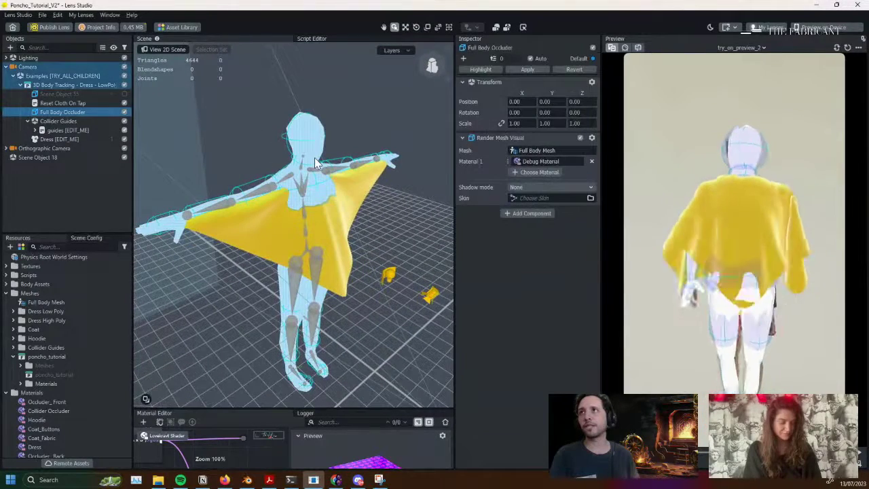
# Return to Blender, deselect the body mesh and examine the T-posed figure from several angles
pyautogui.click(816, 8)
pyautogui.moveTo(352, 219); pyautogui.dragTo(380, 224, button='middle')
pyautogui.click(436, 177)
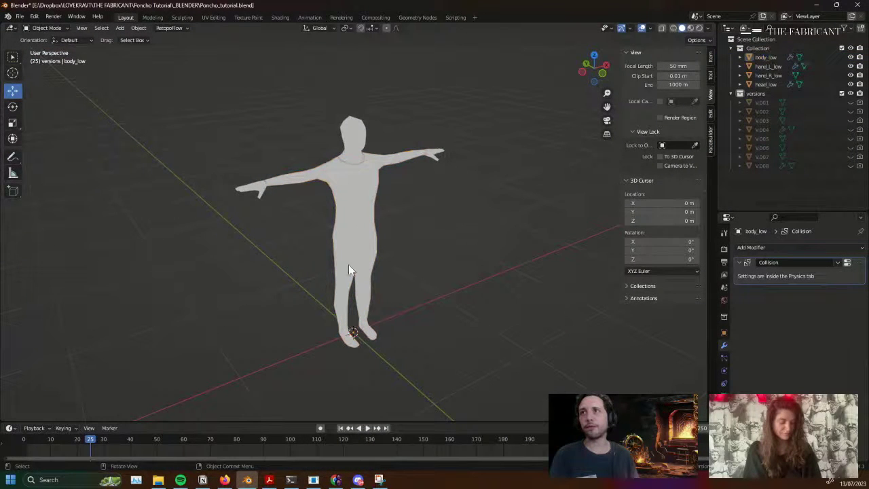
pyautogui.moveTo(374, 220); pyautogui.dragTo(360, 224, button='middle')
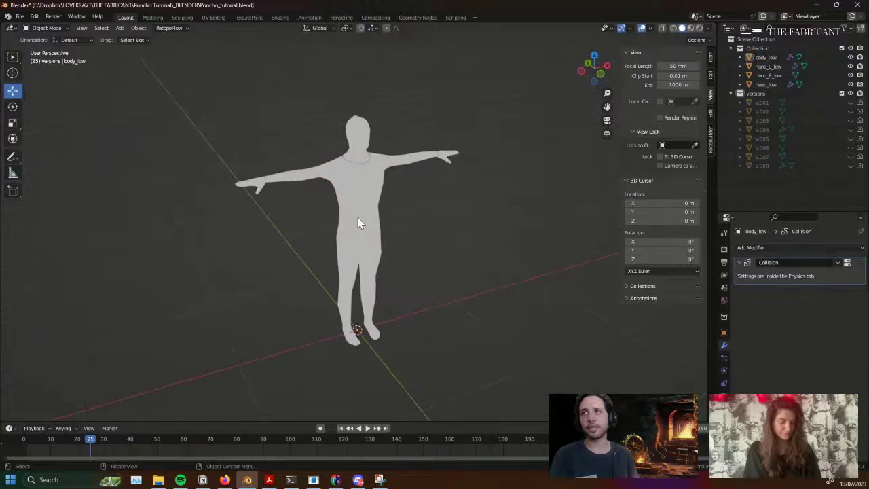
pyautogui.moveTo(453, 227); pyautogui.dragTo(591, 204, button='middle')
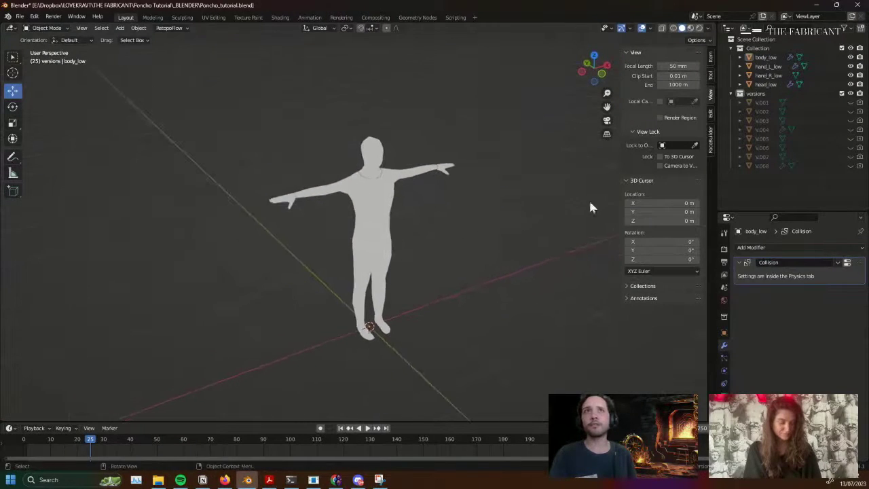
# Unhide the V.001 plane in the versions collection and select it for a closer look around the neck
pyautogui.click(851, 102)
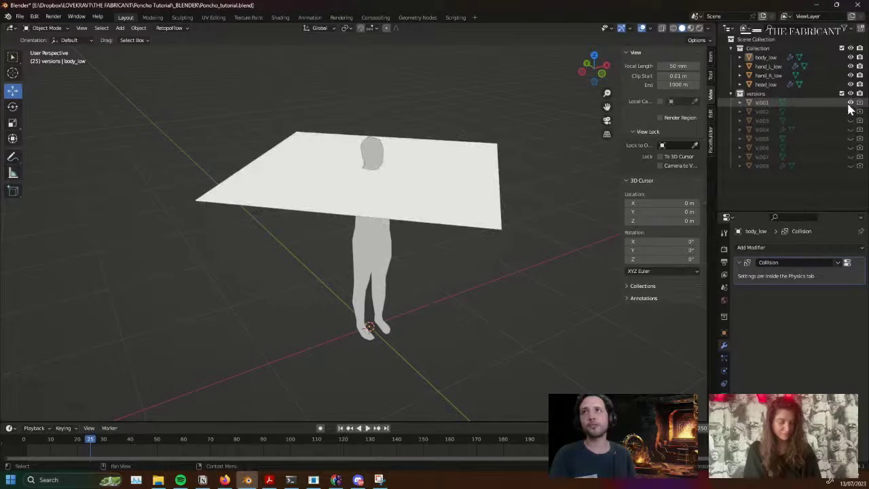
pyautogui.click(485, 216)
pyautogui.moveTo(485, 215)
pyautogui.mouseDown(button='middle')
pyautogui.moveTo(487, 250)
pyautogui.moveTo(487, 229)
pyautogui.moveTo(518, 220)
pyautogui.moveTo(479, 233)
pyautogui.moveTo(483, 224)
pyautogui.mouseUp(button='middle')
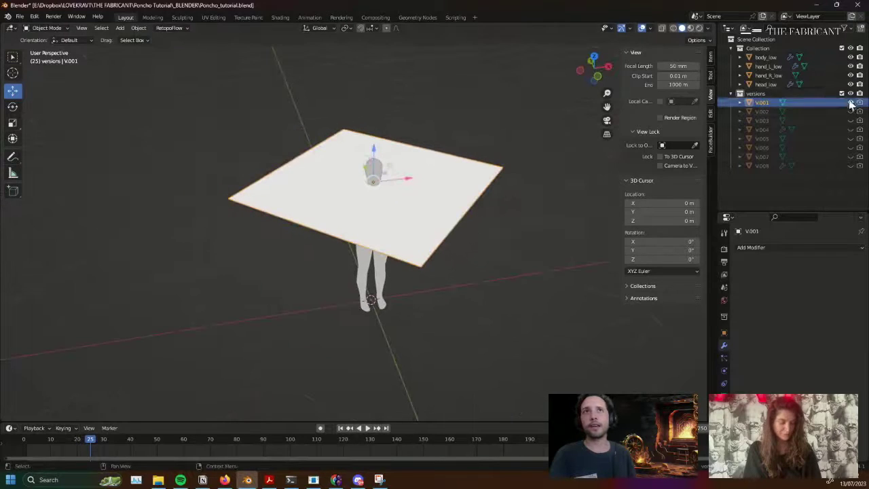
pyautogui.moveTo(384, 202); pyautogui.dragTo(403, 205, button='middle')
pyautogui.scroll(3, 403, 176)
pyautogui.moveTo(403, 158); pyautogui.dragTo(390, 224, button='middle')
# Enter Edit Mode on the V.001 plane and divide it into four quadrants with two centred perpendicular loop cuts
pyautogui.press('Tab')
pyautogui.scroll(-1, 408, 170)
pyautogui.keyDown('shift'); pyautogui.moveTo(417, 127); pyautogui.dragTo(405, 186, button='middle'); pyautogui.keyUp('shift')
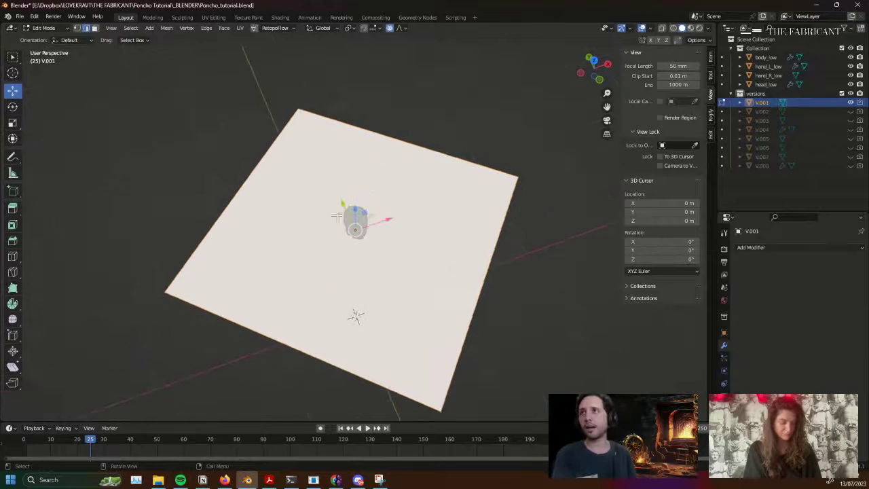
pyautogui.moveTo(337, 216); pyautogui.dragTo(389, 207, button='middle')
pyautogui.press('Tab')
pyautogui.press('Tab')
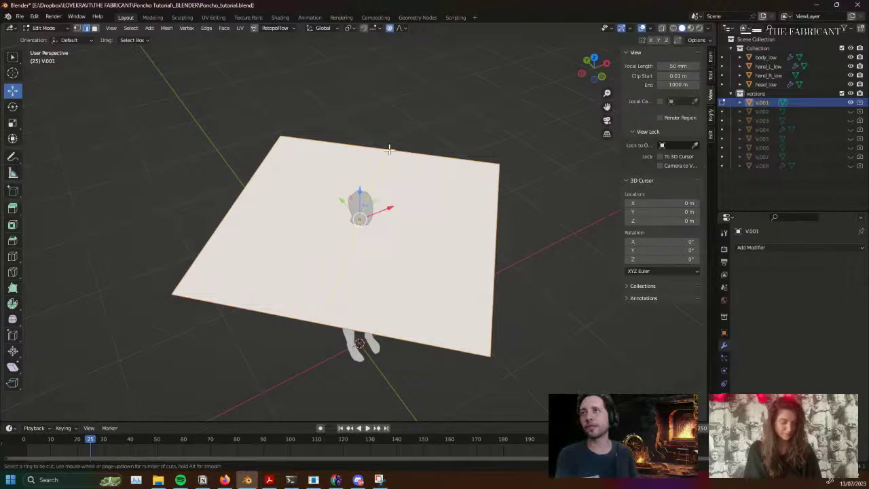
pyautogui.moveTo(389, 149)
pyautogui.mouseDown(button='middle')
pyautogui.moveTo(400, 174)
pyautogui.moveTo(389, 205)
pyautogui.moveTo(388, 186)
pyautogui.moveTo(412, 169)
pyautogui.moveTo(397, 208)
pyautogui.moveTo(400, 161)
pyautogui.mouseUp(button='middle')
pyautogui.hotkey('ctrl', 'r')
pyautogui.click(401, 159)
pyautogui.rightClick(401, 159)
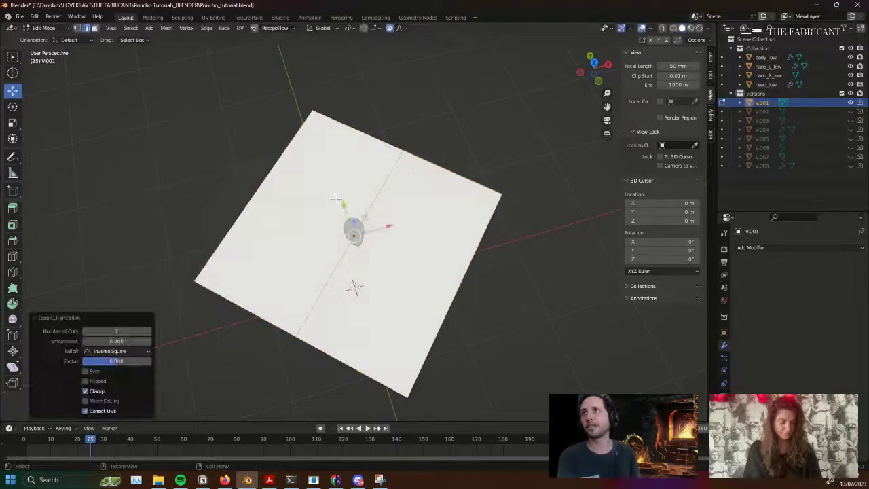
pyautogui.click(285, 191)
pyautogui.rightClick(285, 191)
# Bevel the centre vertex of the V.001 plane into a diamond, affecting Vertices, with Offset width about 0.237 m and one segment
pyautogui.moveTo(375, 250); pyautogui.dragTo(454, 230, button='middle')
pyautogui.press('1')
pyautogui.hotkey('ctrl', 'b')
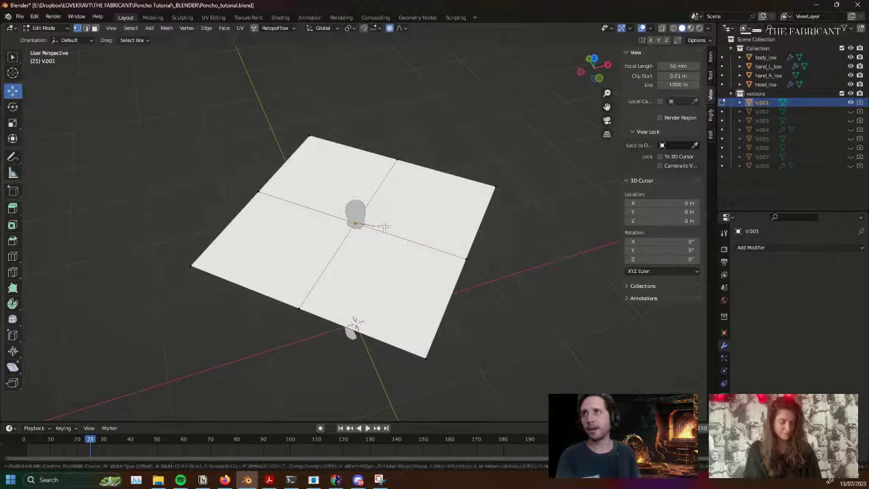
pyautogui.click(390, 254)
pyautogui.click(107, 264)
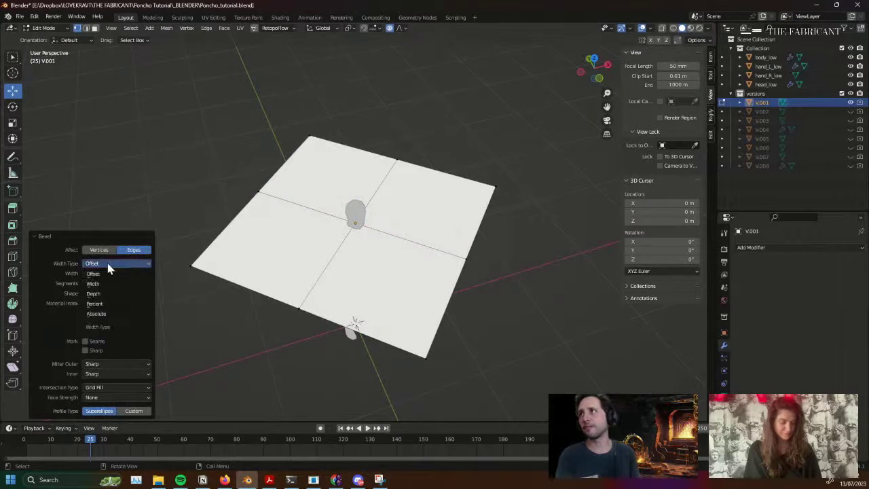
pyautogui.click(104, 263)
pyautogui.click(102, 250)
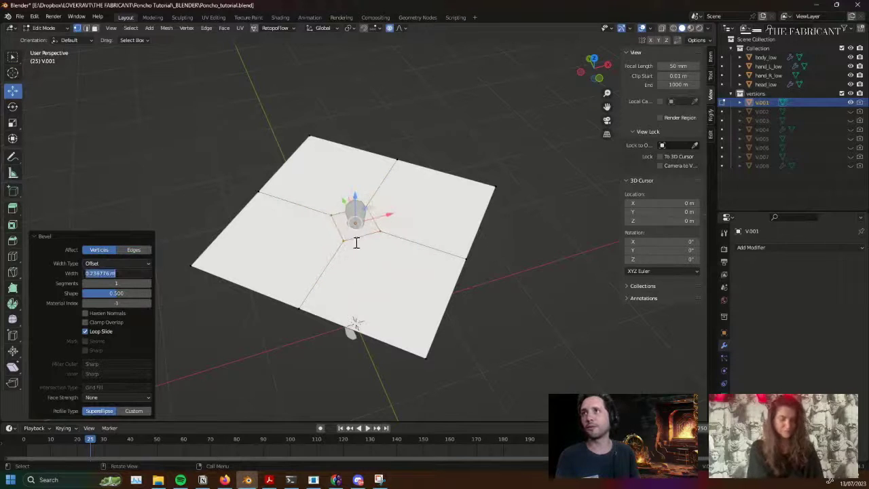
pyautogui.press('Tab')
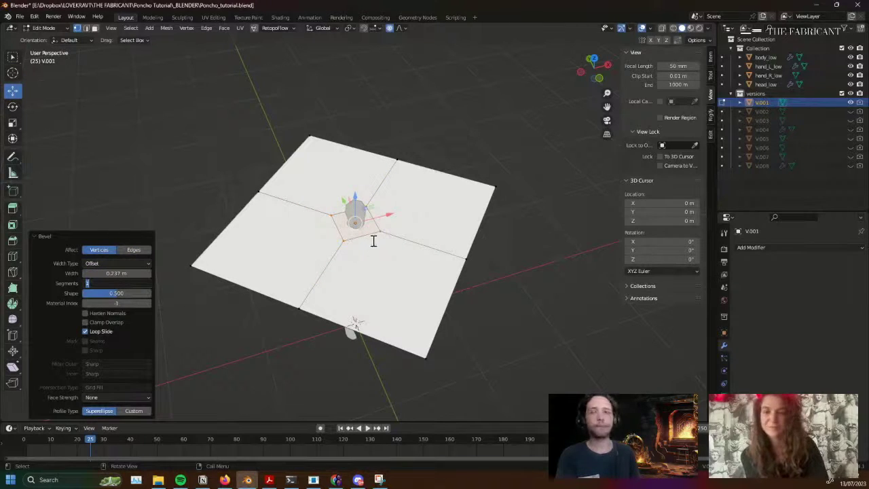
# Delete the diamond-shaped face around the neck to open a head hole, and return to Object Mode
pyautogui.moveTo(376, 246); pyautogui.dragTo(423, 176, button='middle')
pyautogui.scroll(1, 374, 249)
pyautogui.press('3')
pyautogui.press('x')
pyautogui.click(349, 241)
pyautogui.press('Tab')
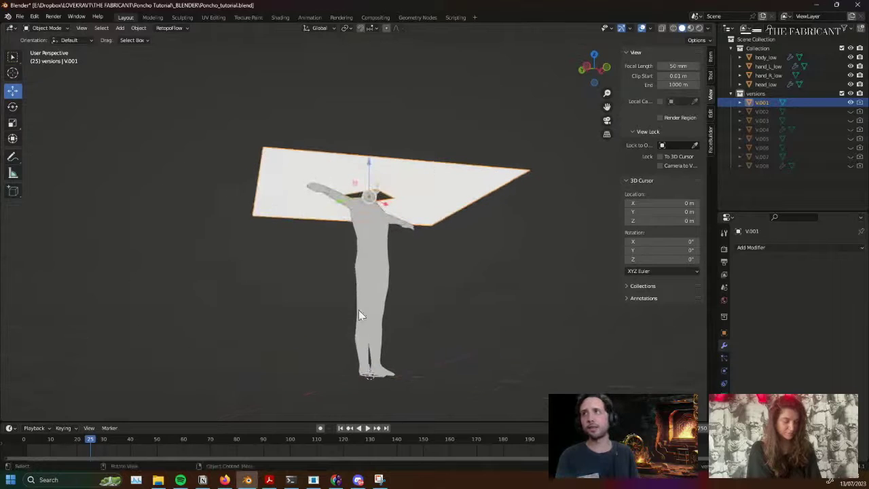
# Hide V.001, show V.002 and examine its quadrant topology in Edit Mode
pyautogui.moveTo(385, 262); pyautogui.dragTo(394, 205, button='middle')
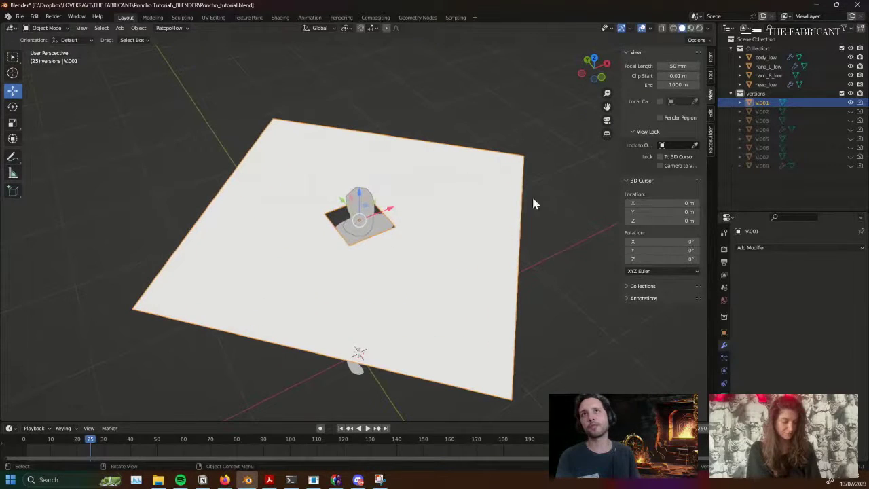
pyautogui.click(851, 103)
pyautogui.click(851, 111)
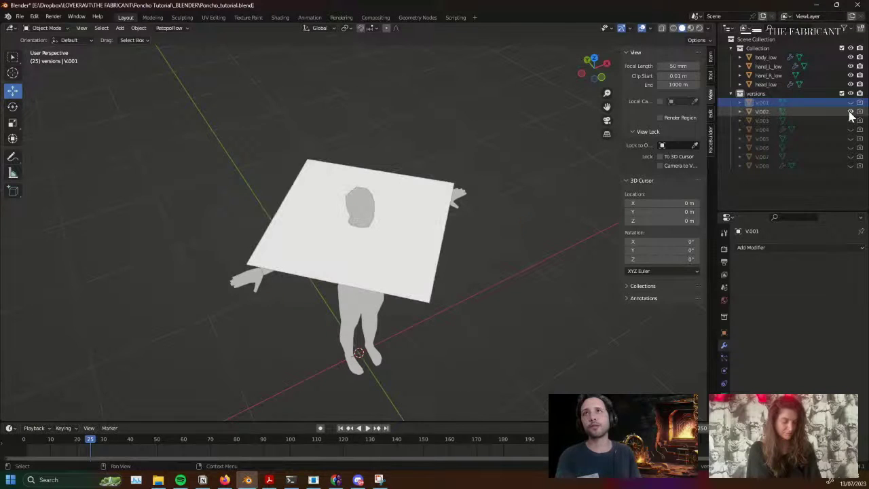
pyautogui.moveTo(396, 250); pyautogui.dragTo(407, 250, button='middle')
pyautogui.click(407, 249)
pyautogui.moveTo(400, 355); pyautogui.dragTo(401, 150, button='middle')
pyautogui.press('Tab')
pyautogui.scroll(2, 385, 188)
pyautogui.scroll(-2, 402, 149)
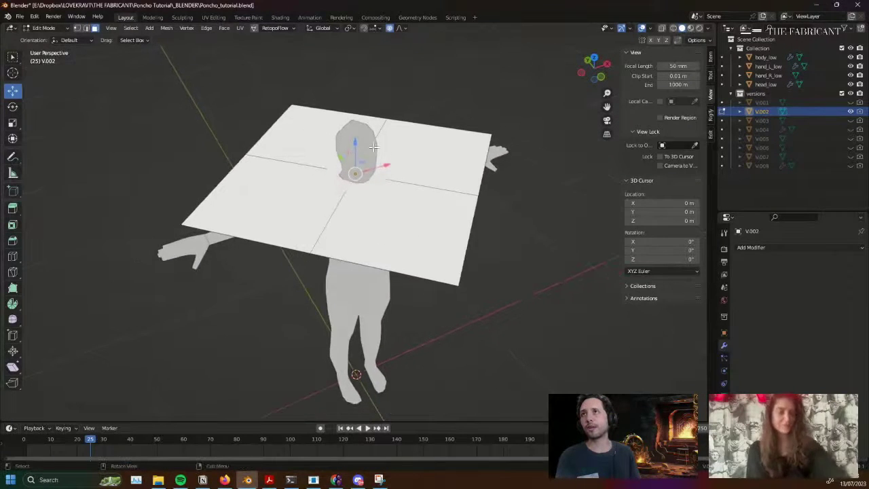
pyautogui.moveTo(440, 287); pyautogui.dragTo(433, 260, button='middle')
pyautogui.press('Tab')
# Show V.001 in place of V.002 and examine its neck opening around the body
pyautogui.click(851, 102)
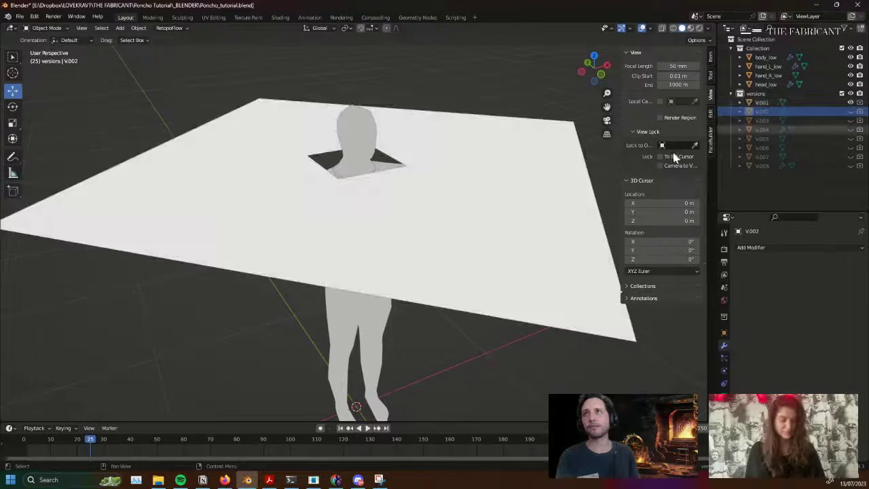
pyautogui.moveTo(491, 131); pyautogui.dragTo(491, 177, button='middle')
pyautogui.scroll(-3, 481, 195)
pyautogui.scroll(1, 479, 198)
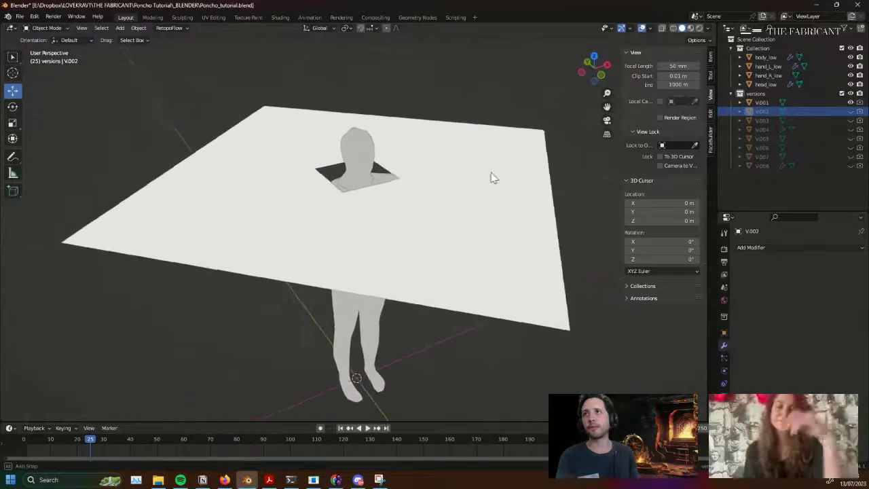
# Show V.003 in place of V.001, select it and enter Edit Mode
pyautogui.click(851, 103)
pyautogui.click(851, 120)
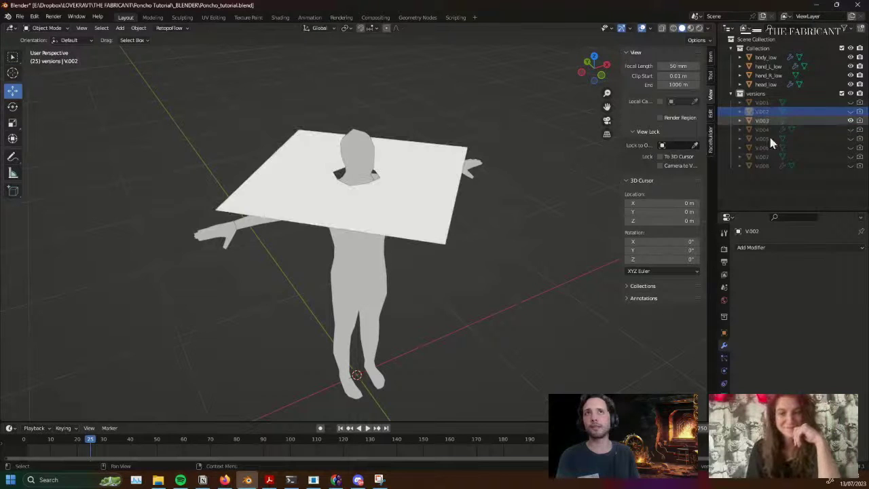
pyautogui.moveTo(370, 231); pyautogui.dragTo(365, 212, button='middle')
pyautogui.click(384, 216)
pyautogui.press('Tab')
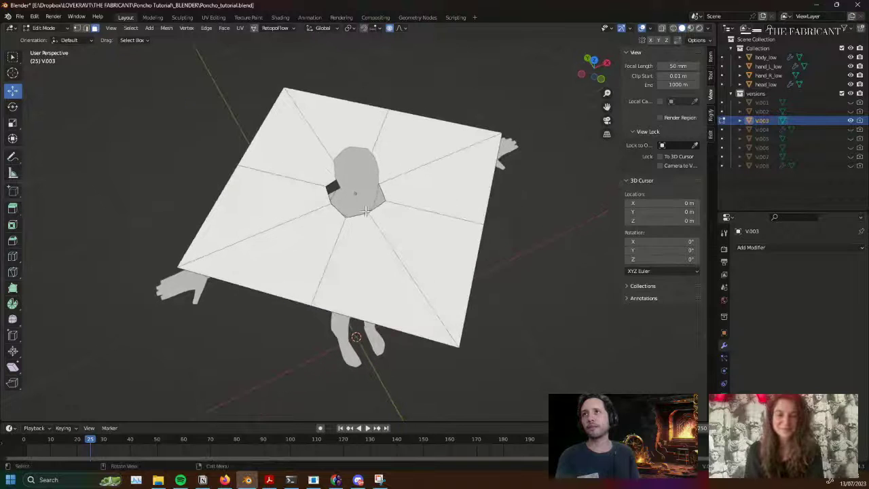
# Add several evenly spaced concentric loop cuts between V.003's neck hole and outer edge, and leave Edit Mode
pyautogui.moveTo(418, 213)
pyautogui.mouseDown(button='middle')
pyautogui.moveTo(428, 192)
pyautogui.moveTo(451, 184)
pyautogui.moveTo(429, 194)
pyautogui.moveTo(418, 178)
pyautogui.moveTo(401, 214)
pyautogui.mouseUp(button='middle')
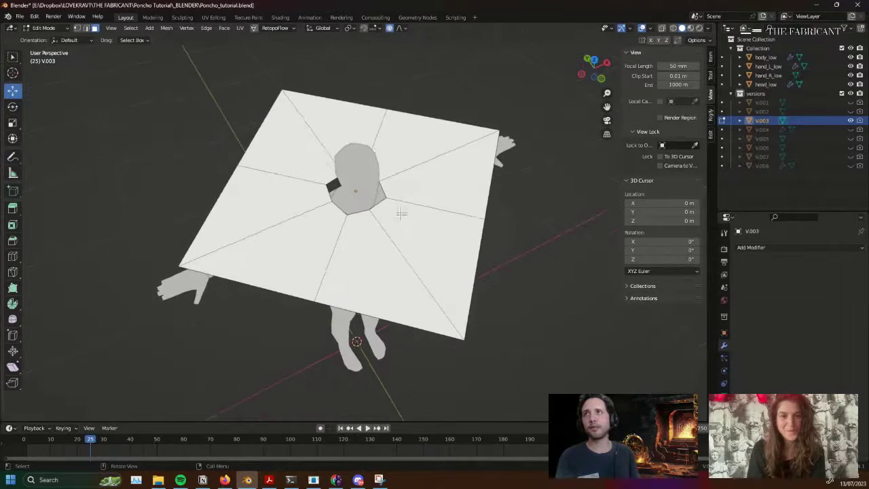
pyautogui.hotkey('ctrl', 'r')
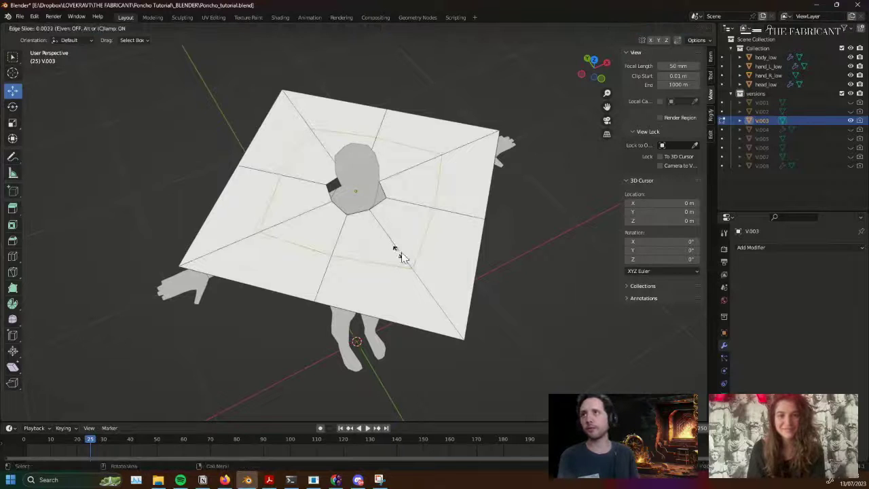
pyautogui.click(399, 249)
pyautogui.rightClick(403, 248)
pyautogui.moveTo(108, 333)
pyautogui.mouseDown()
pyautogui.moveTo(124, 333)
pyautogui.moveTo(116, 333)
pyautogui.mouseUp()
pyautogui.press('Tab')
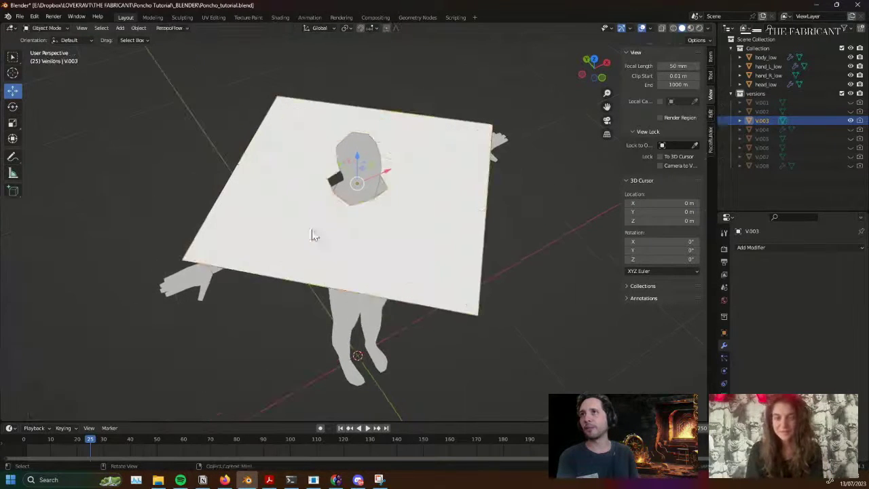
# Enable the Wireframe viewport display for V.003
pyautogui.click(724, 384)
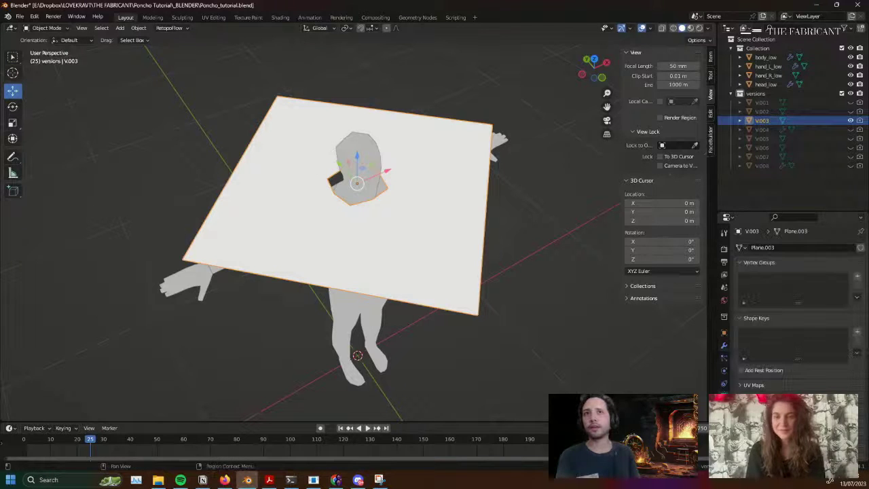
pyautogui.click(724, 333)
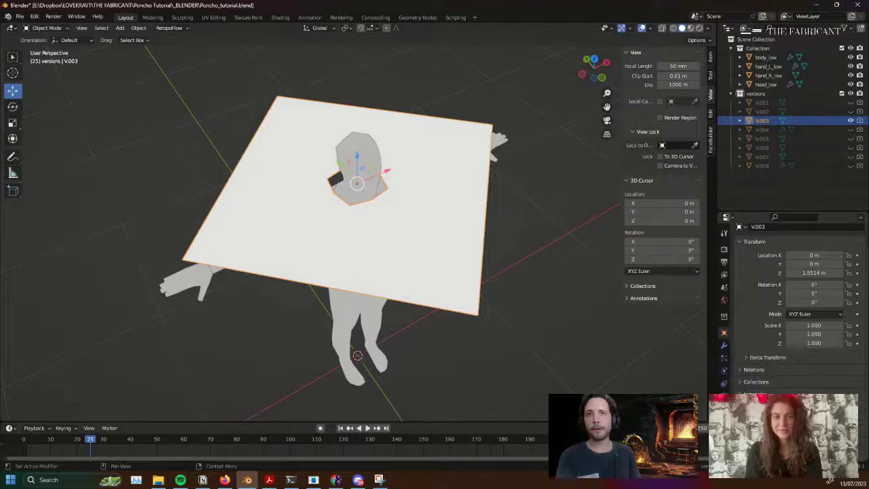
pyautogui.scroll(-4, 781, 306)
pyautogui.click(746, 341)
pyautogui.click(790, 374)
pyautogui.moveTo(503, 286); pyautogui.dragTo(539, 219, button='middle')
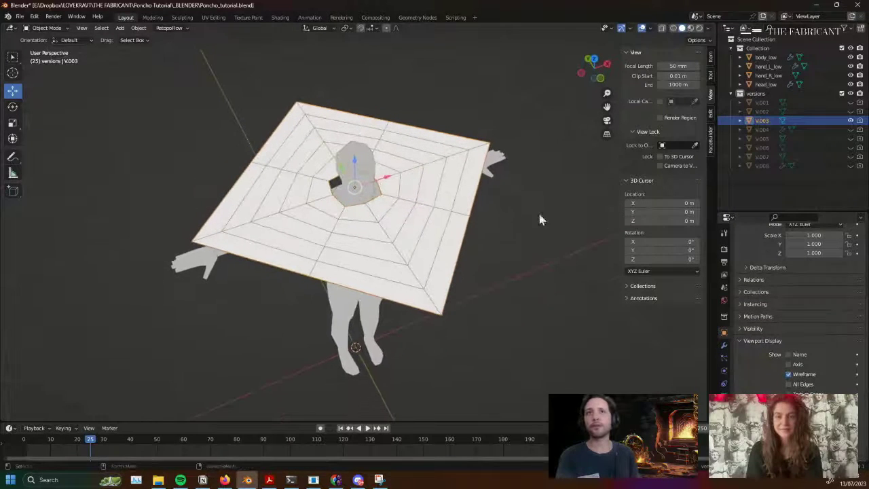
# Add a Subdivision Surface modifier to V.003 and turn off Optimal Display
pyautogui.click(724, 346)
pyautogui.click(796, 248)
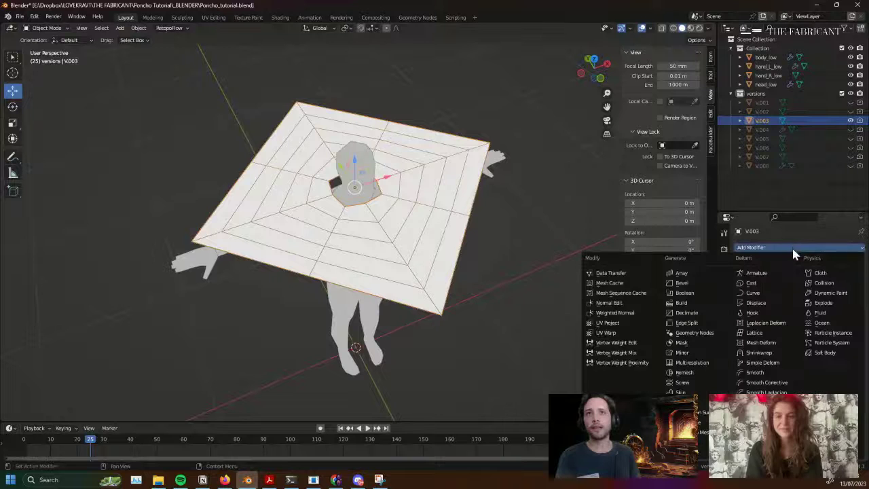
pyautogui.click(703, 412)
pyautogui.moveTo(413, 258); pyautogui.dragTo(516, 222, button='middle')
pyautogui.click(790, 309)
pyautogui.moveTo(462, 224); pyautogui.dragTo(384, 183, button='middle')
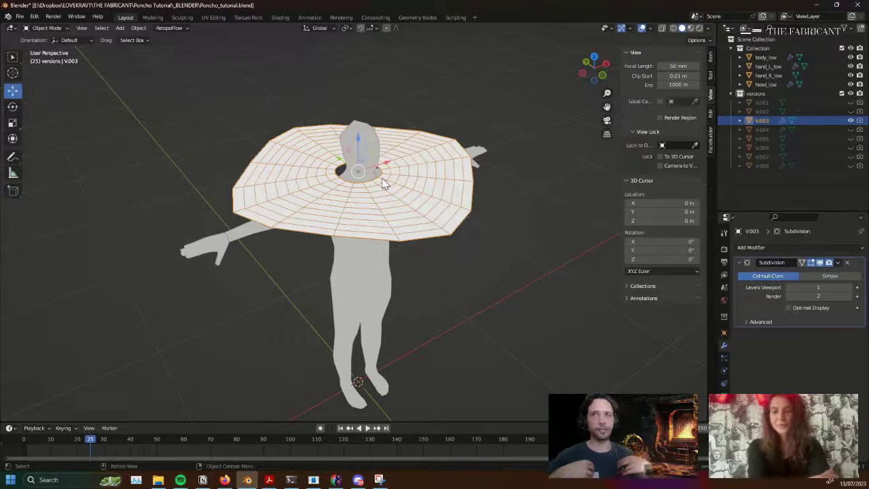
# Swap V.003 for V.002 to compare the plain square plane, and bring V.003 back
pyautogui.click(850, 120)
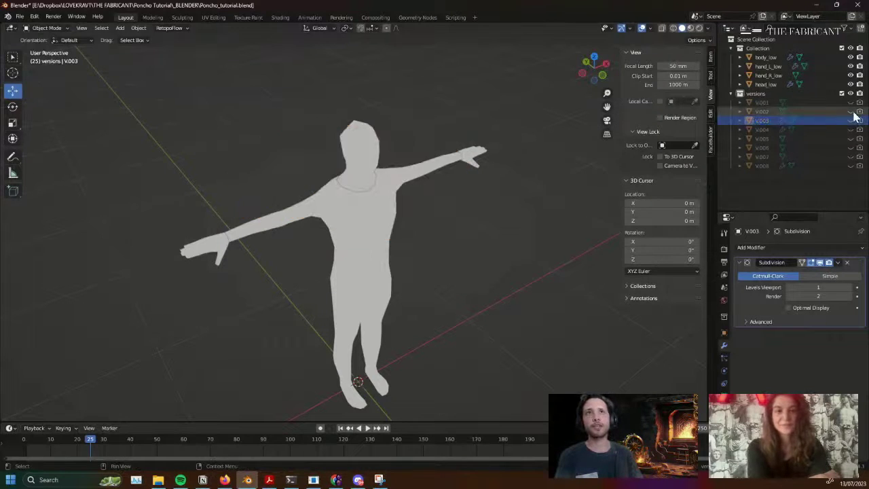
pyautogui.click(851, 111)
pyautogui.click(466, 211)
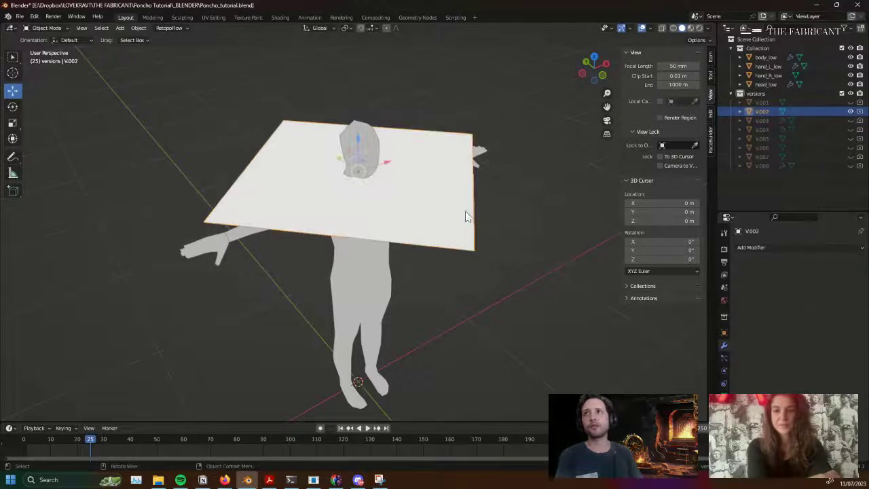
pyautogui.click(850, 111)
pyautogui.click(850, 120)
pyautogui.moveTo(380, 228); pyautogui.dragTo(371, 235, button='middle')
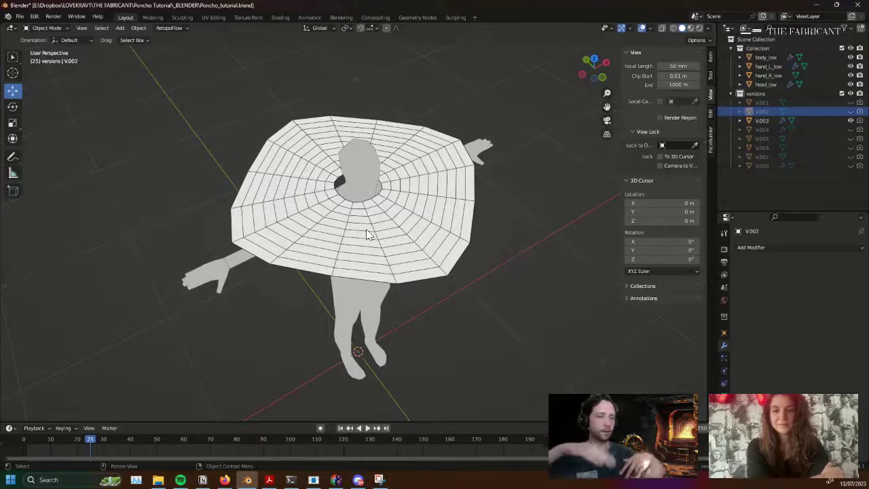
pyautogui.moveTo(449, 239); pyautogui.dragTo(451, 237, button='middle')
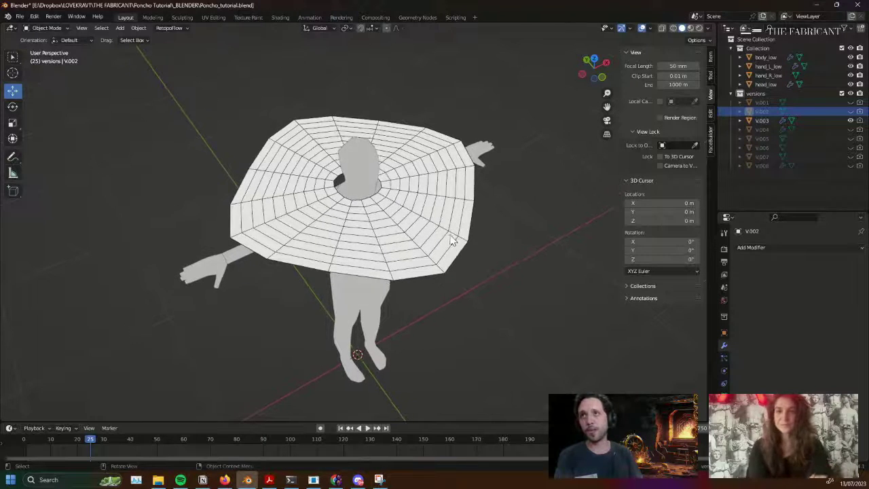
# Set the viewport level of V.003's Subdivision modifier to 3
pyautogui.click(431, 227)
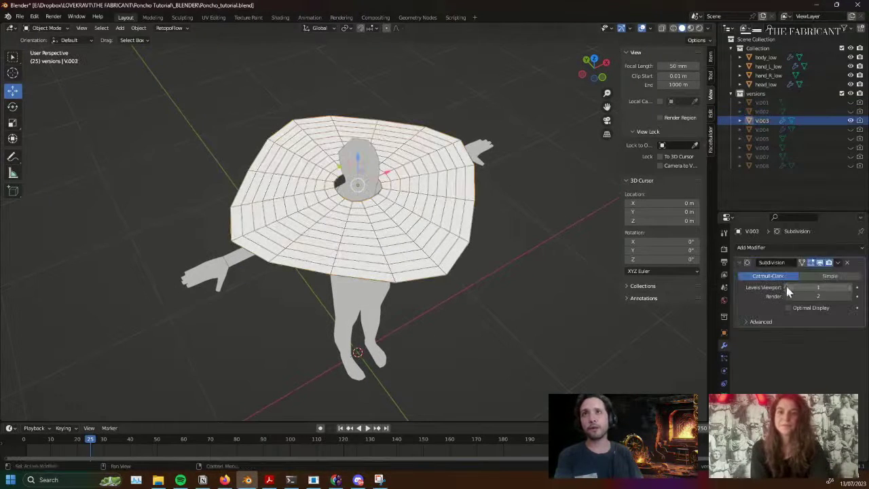
pyautogui.click(792, 288)
pyautogui.press('Return')
pyautogui.moveTo(407, 226); pyautogui.dragTo(361, 257, button='middle')
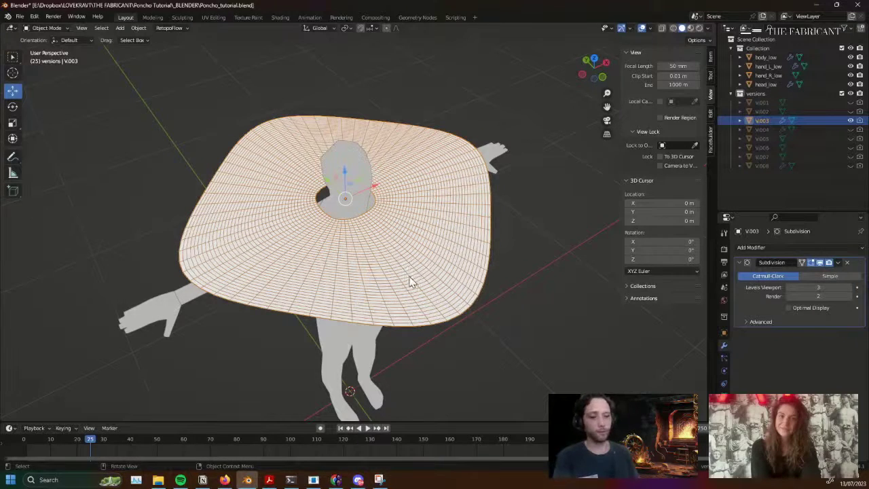
pyautogui.moveTo(407, 267); pyautogui.dragTo(435, 256, button='middle')
# Show V.004 in place of V.003 and examine how the cloth drapes over the body
pyautogui.click(851, 120)
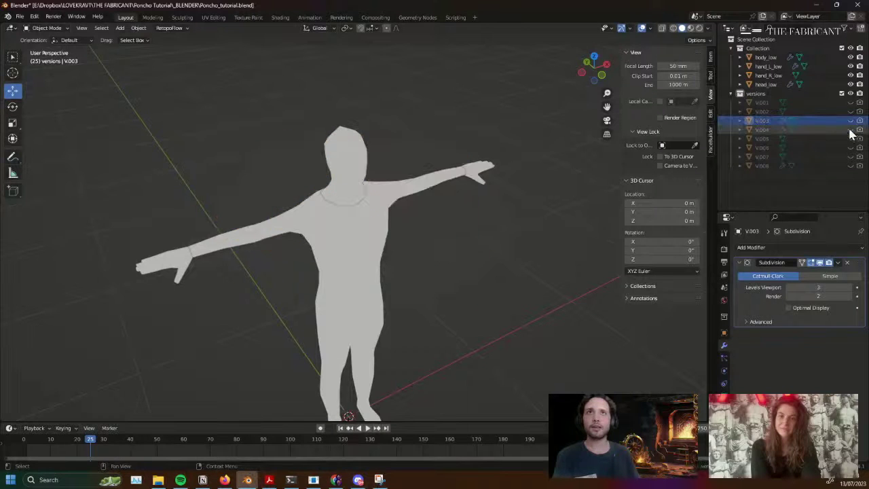
pyautogui.click(851, 129)
pyautogui.click(392, 251)
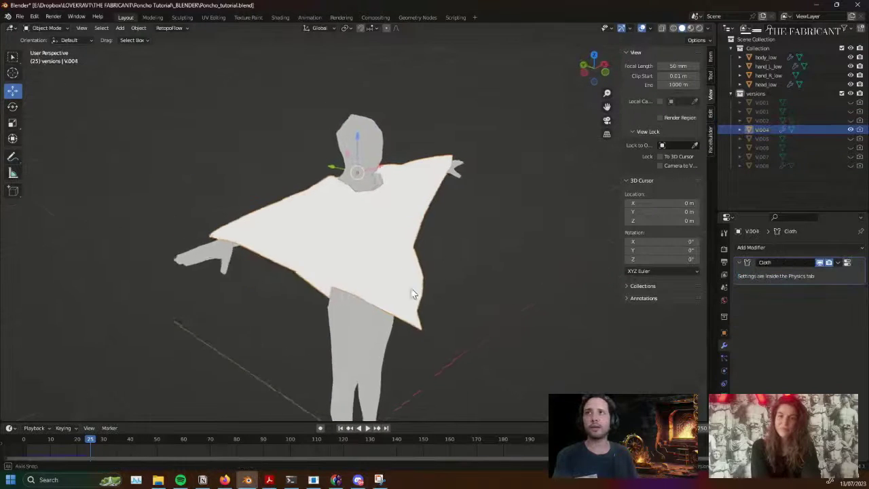
pyautogui.moveTo(416, 289); pyautogui.dragTo(455, 285, button='middle')
pyautogui.click(520, 329)
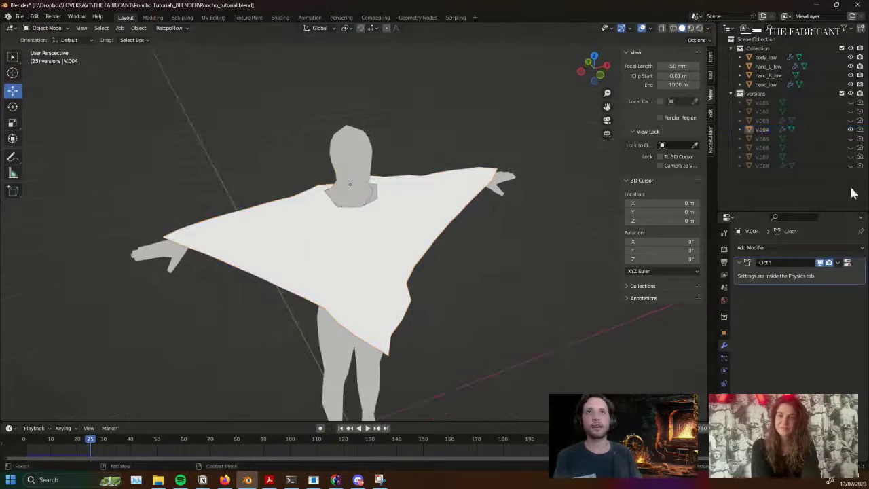
# Switch back from V.004 to V.003 and select it to examine the subdivided mesh and its modifier
pyautogui.click(851, 129)
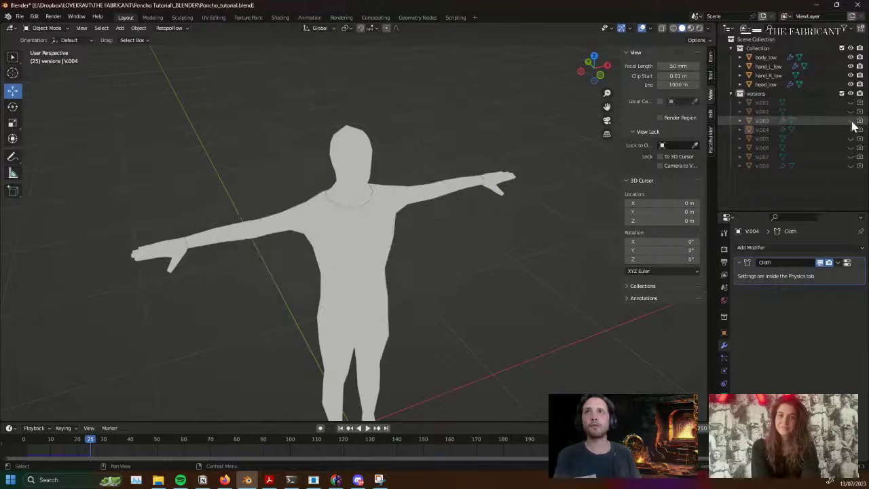
pyautogui.click(851, 121)
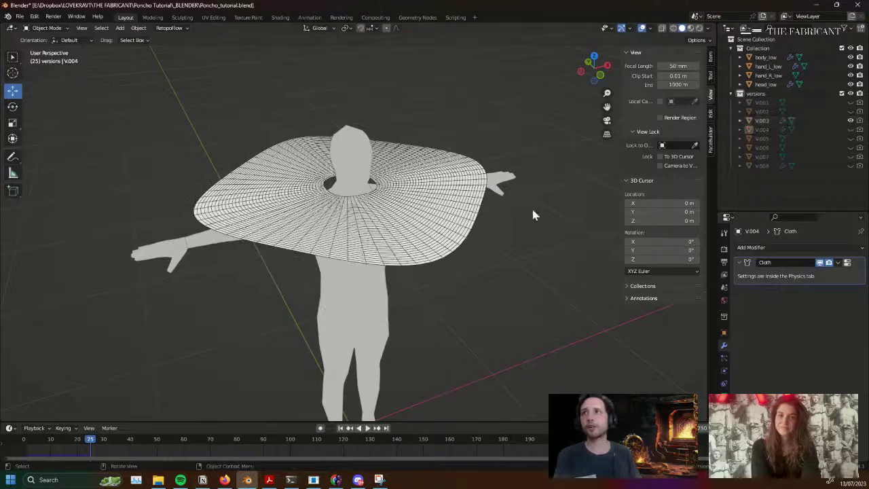
pyautogui.click(417, 237)
pyautogui.moveTo(418, 236); pyautogui.dragTo(392, 245, button='middle')
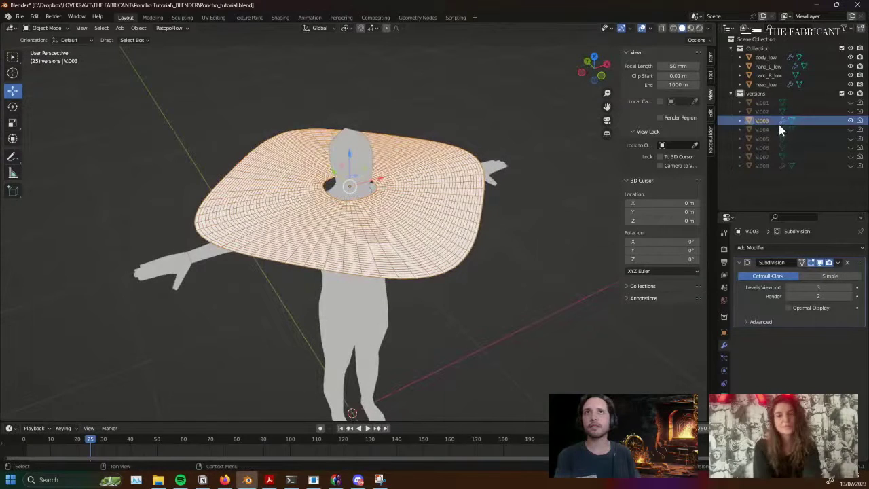
# Hide V.003, show V.004 again and select it
pyautogui.click(851, 120)
pyautogui.click(851, 129)
pyautogui.moveTo(434, 268); pyautogui.dragTo(440, 304, button='middle')
pyautogui.click(404, 278)
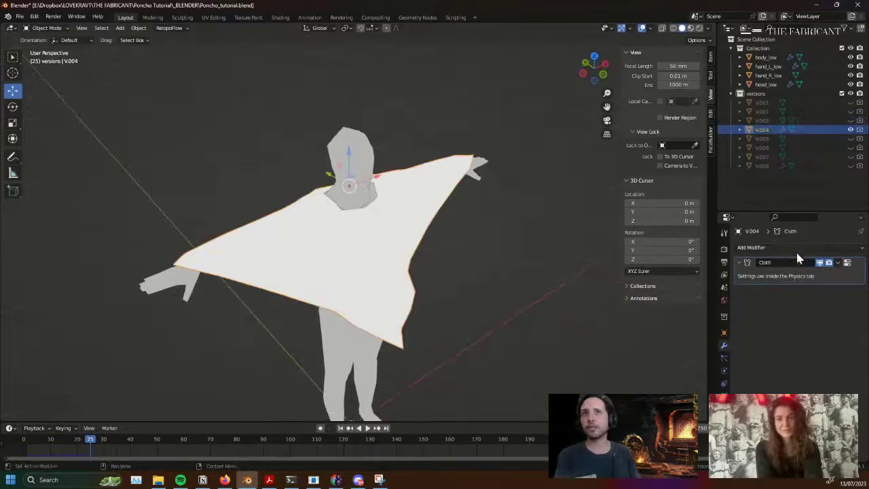
# Rewind the timeline to frame 0 and enter Edit Mode on V.004 to reveal its mesh
pyautogui.moveTo(49, 440); pyautogui.dragTo(24, 432)
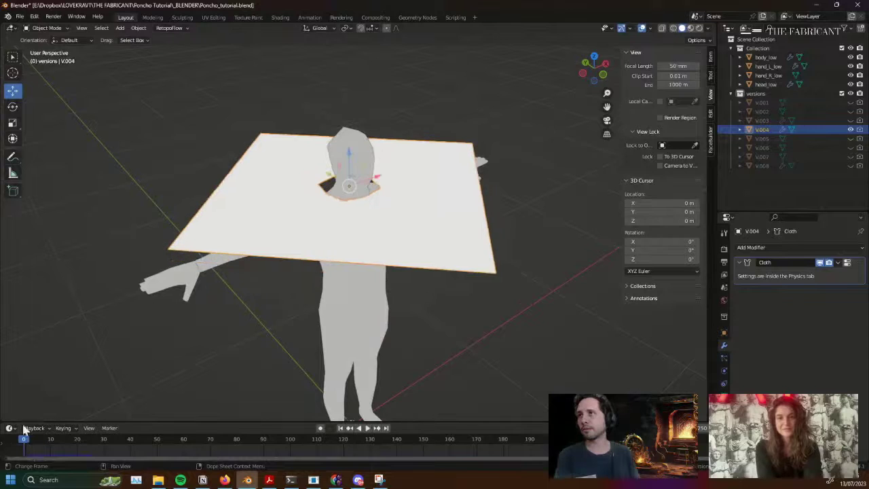
pyautogui.moveTo(360, 250); pyautogui.dragTo(387, 197, button='middle')
pyautogui.press('Tab')
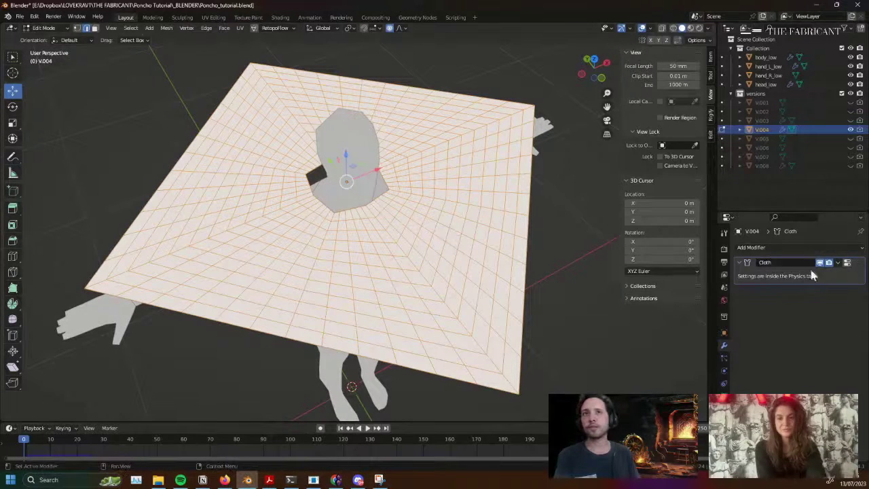
# Remove the existing cloth physics from V.004 and inspect its flat mesh in Edit Mode
pyautogui.click(724, 370)
pyautogui.click(724, 383)
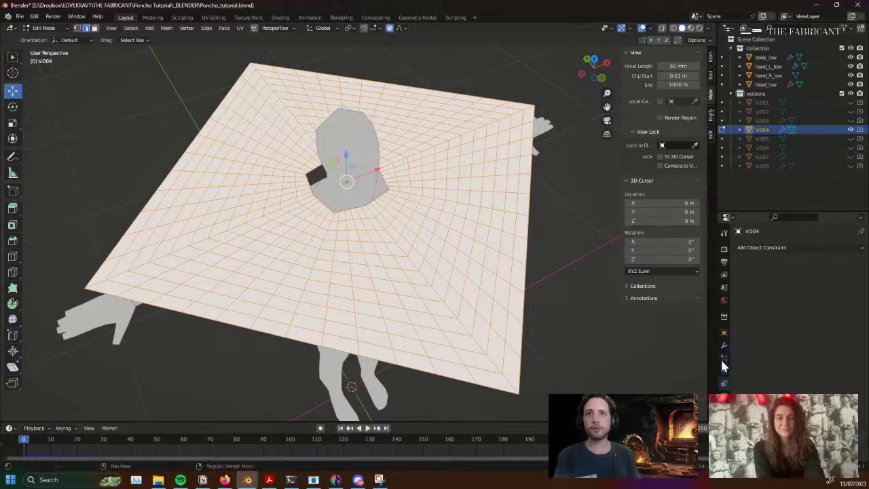
pyautogui.click(724, 371)
pyautogui.click(739, 267)
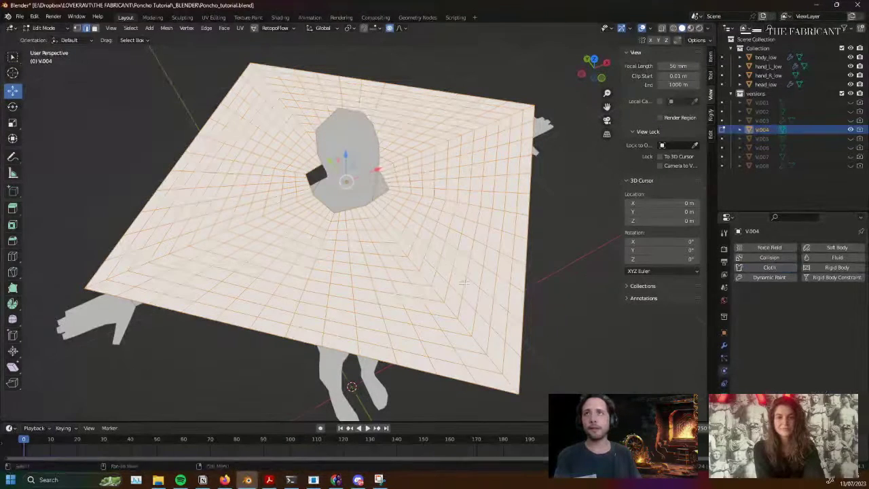
pyautogui.moveTo(434, 255); pyautogui.dragTo(431, 231, button='middle')
pyautogui.moveTo(384, 196)
pyautogui.mouseDown(button='middle')
pyautogui.moveTo(382, 217)
pyautogui.moveTo(386, 190)
pyautogui.mouseUp(button='middle')
pyautogui.press('Tab')
pyautogui.press('Tab')
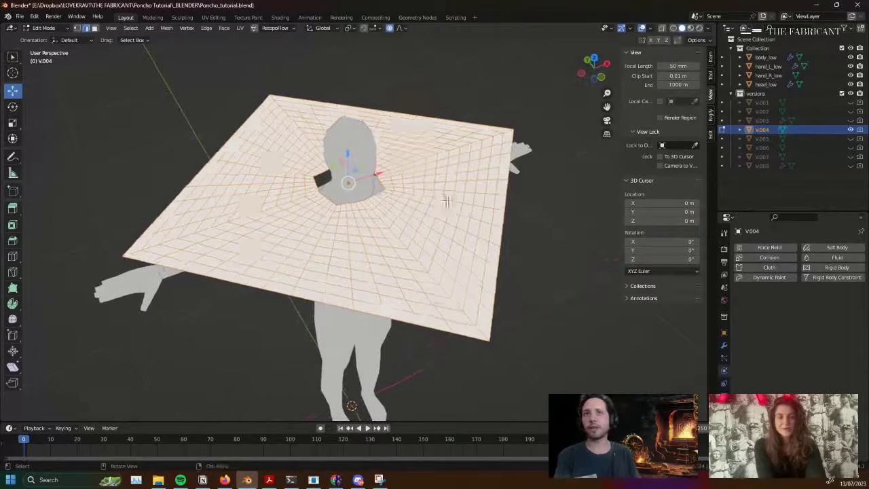
# Return V.004 to Object Mode and turn on its wireframe in the object's viewport display settings
pyautogui.press('Tab')
pyautogui.click(724, 332)
pyautogui.scroll(-2, 752, 351)
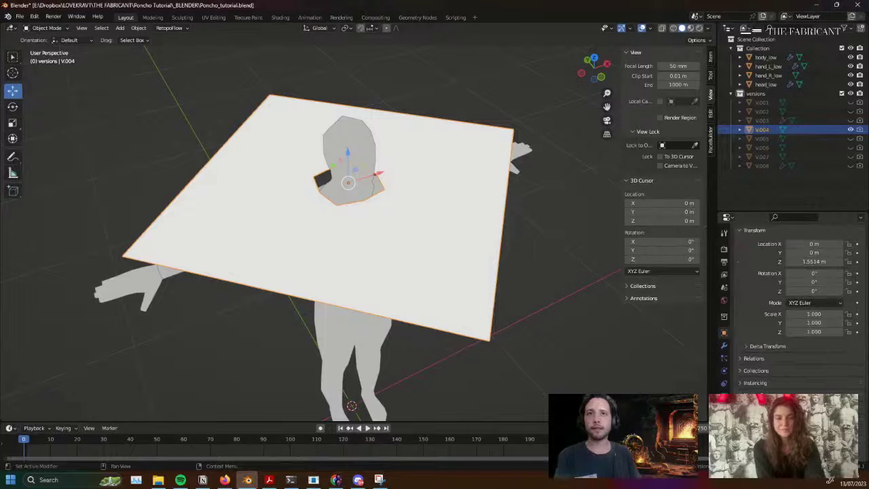
pyautogui.scroll(-3, 788, 319)
pyautogui.click(789, 406)
pyautogui.moveTo(384, 206); pyautogui.dragTo(438, 208, button='middle')
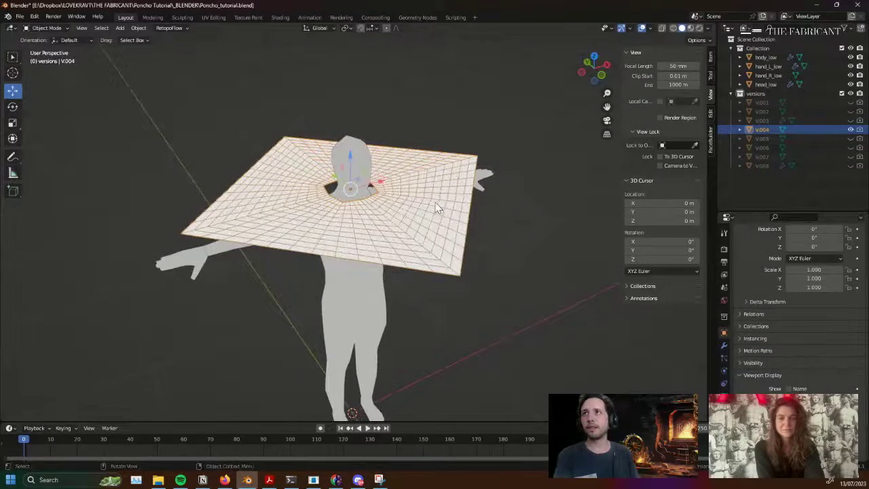
# Add cloth physics to V.004
pyautogui.click(724, 346)
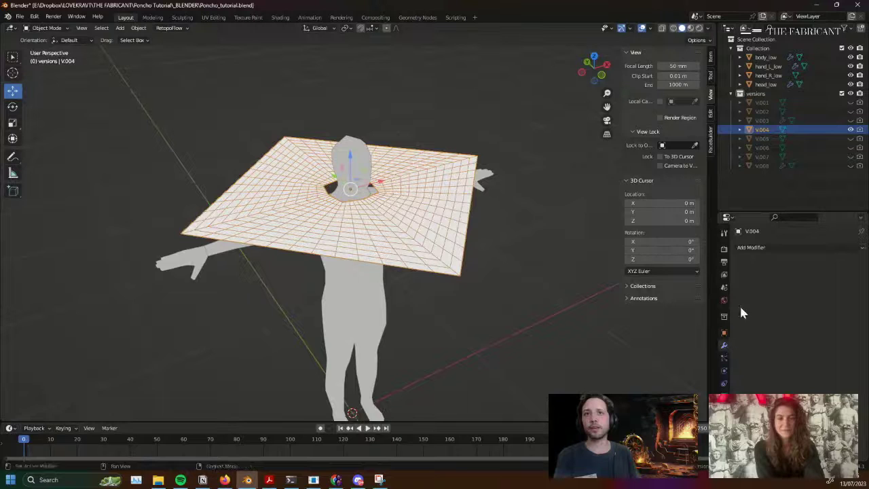
pyautogui.click(724, 370)
pyautogui.click(724, 358)
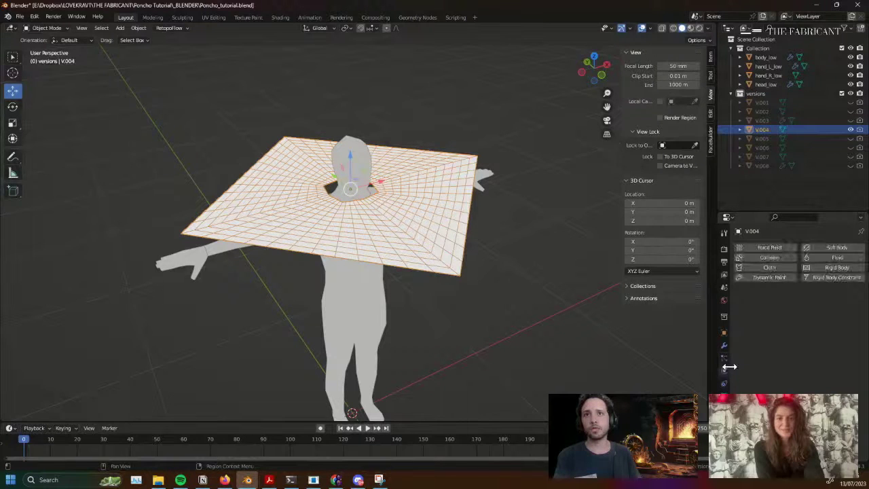
pyautogui.click(724, 371)
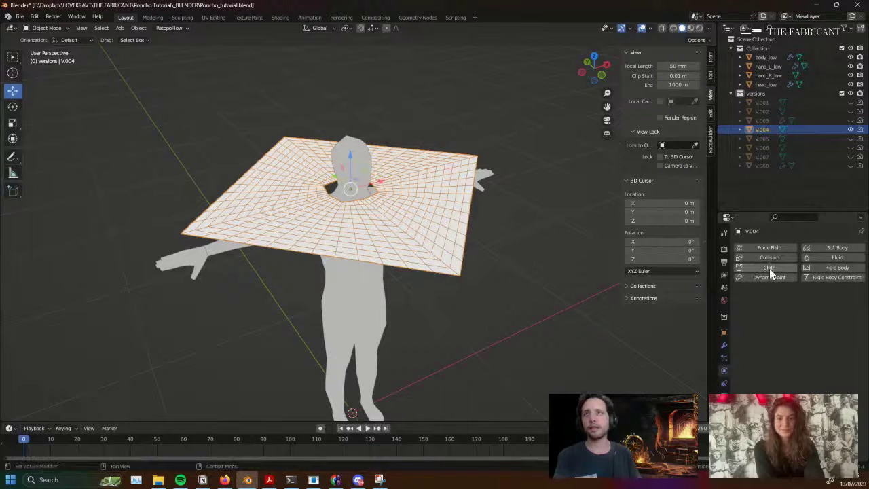
pyautogui.click(769, 268)
# Select body_low, remove its collision physics and add Collision again so the body acts as a collider
pyautogui.moveTo(530, 273); pyautogui.dragTo(377, 254, button='middle')
pyautogui.click(366, 274)
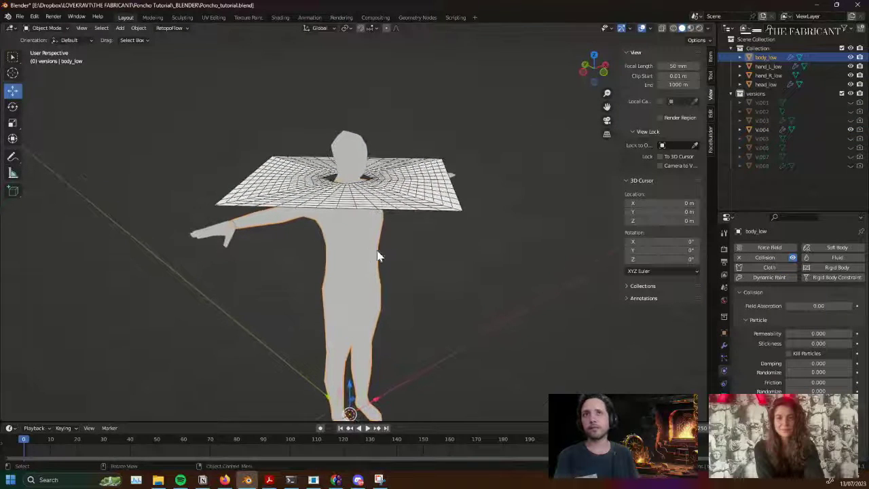
pyautogui.click(739, 258)
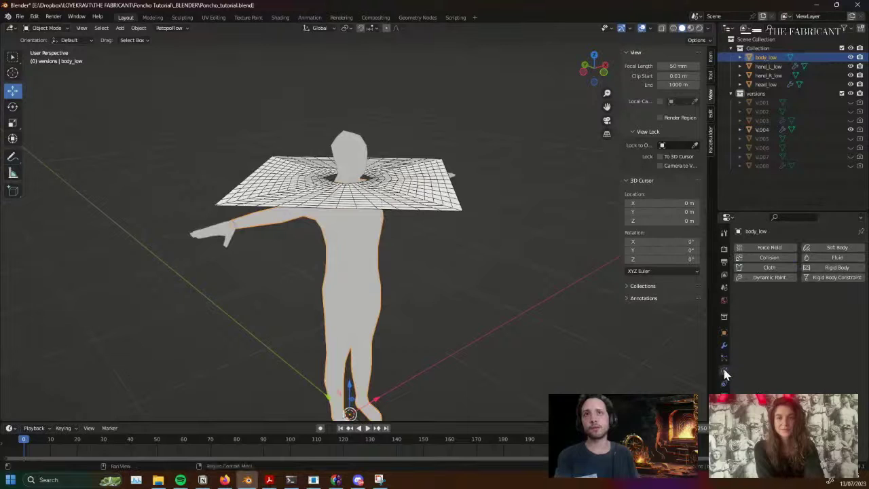
pyautogui.click(762, 258)
pyautogui.scroll(-1, 799, 314)
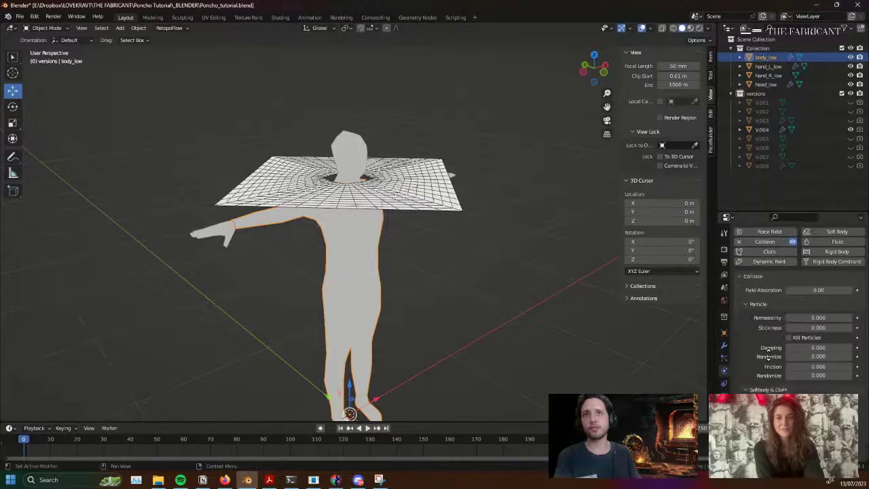
# Play the cloth simulation, stop it at frame 34, select V.004 and step back to frame 30 to examine the drape
pyautogui.moveTo(434, 272); pyautogui.dragTo(417, 272, button='middle')
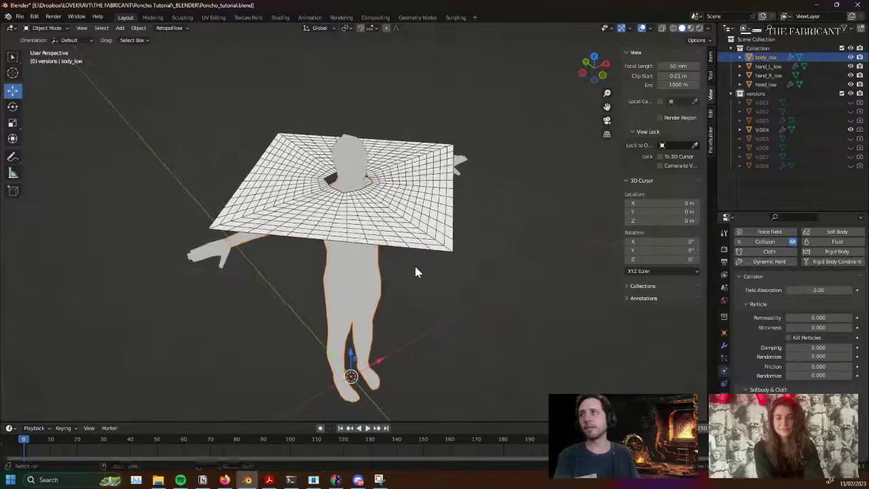
pyautogui.press('space')
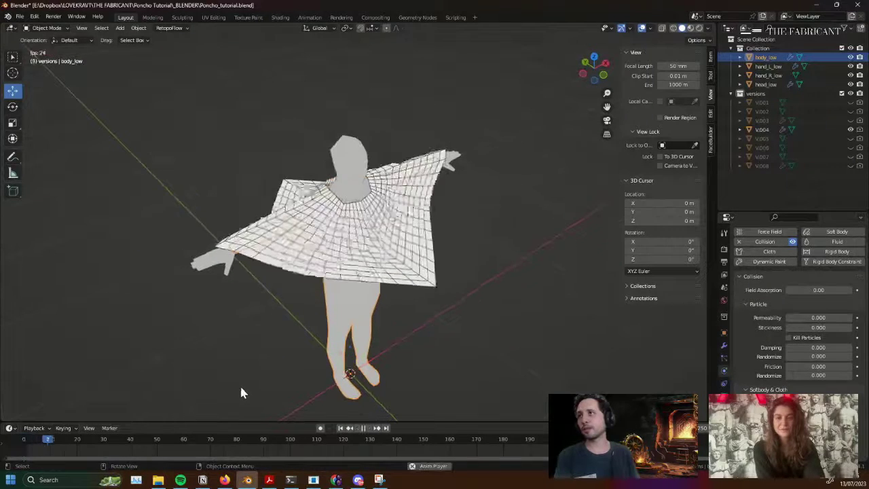
pyautogui.press('space')
pyautogui.click(395, 265)
pyautogui.keyDown('ctrl'); pyautogui.moveTo(424, 257); pyautogui.dragTo(392, 230, button='middle'); pyautogui.keyUp('ctrl')
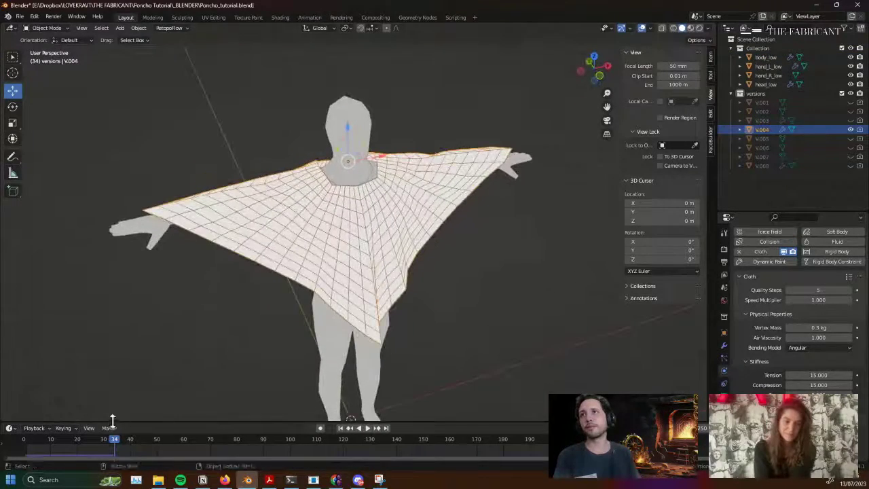
pyautogui.moveTo(107, 438); pyautogui.dragTo(105, 459)
pyautogui.moveTo(320, 311); pyautogui.dragTo(360, 306, button='middle')
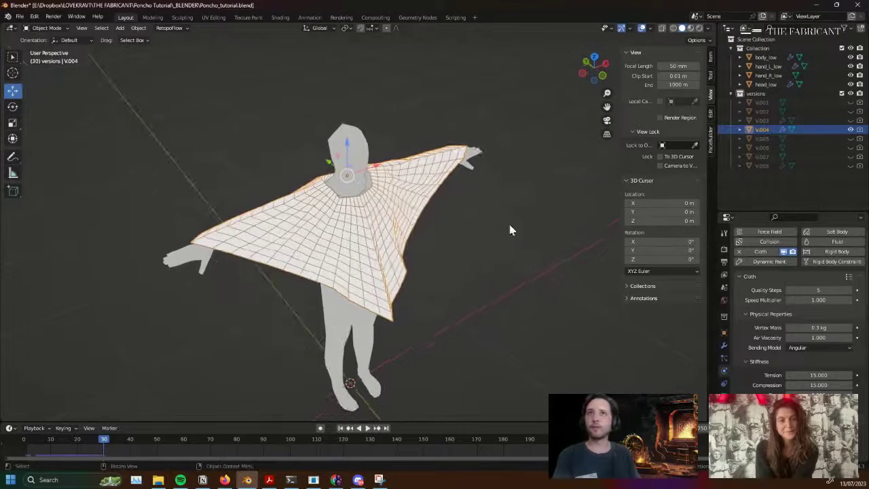
pyautogui.moveTo(433, 235); pyautogui.dragTo(442, 265, button='middle')
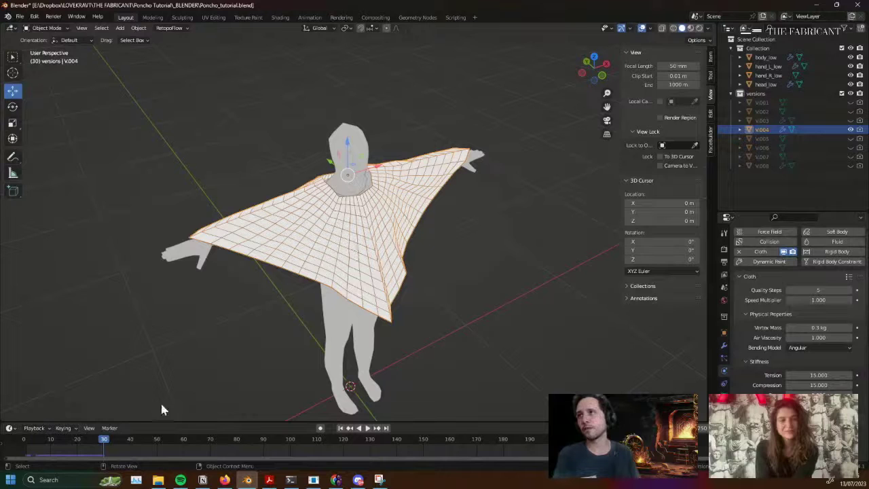
# Rewind to frame 0, advance the simulation to frame 16 and examine how the mesh lines follow the folds
pyautogui.moveTo(106, 441); pyautogui.dragTo(17, 442)
pyautogui.moveTo(224, 292); pyautogui.dragTo(370, 203, button='middle')
pyautogui.moveTo(27, 439); pyautogui.dragTo(66, 447)
pyautogui.press('space')
pyautogui.moveTo(311, 265); pyautogui.dragTo(234, 255, button='middle')
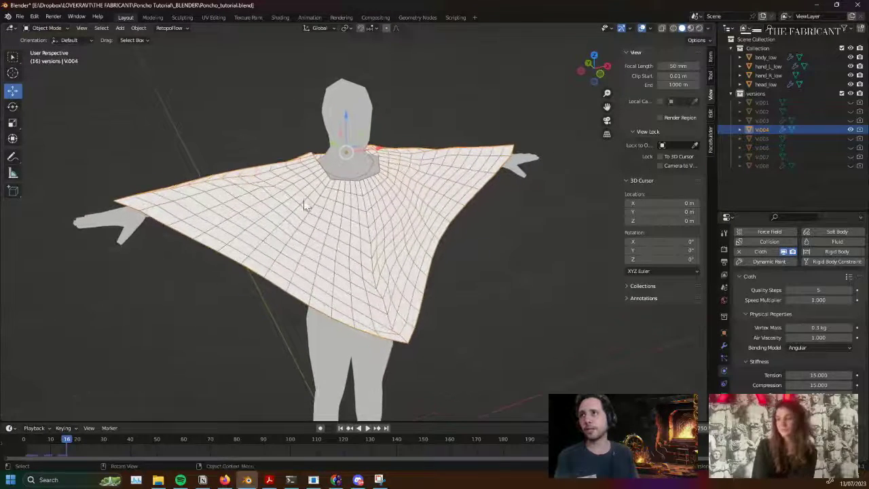
pyautogui.scroll(4, 316, 171)
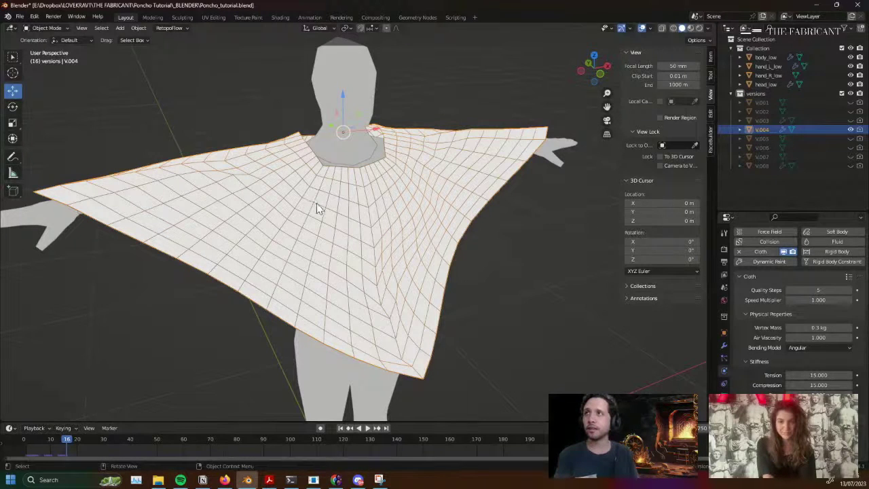
pyautogui.moveTo(379, 238); pyautogui.dragTo(361, 243, button='middle')
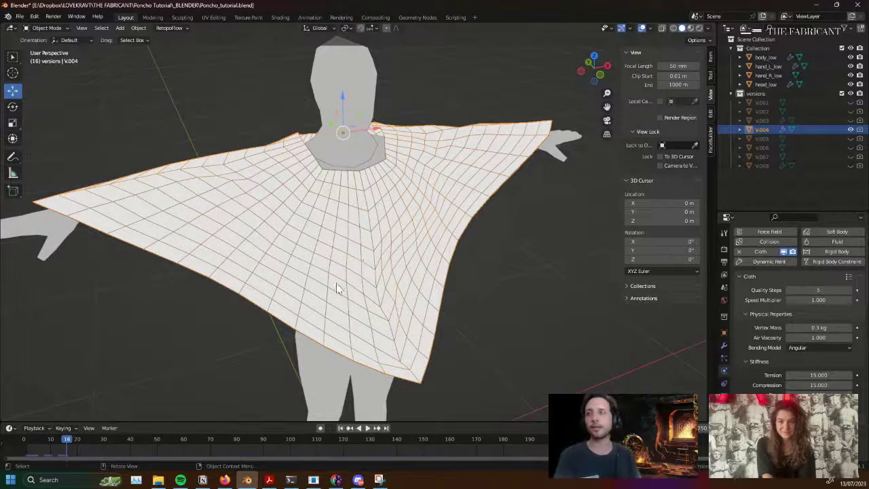
pyautogui.scroll(-5, 337, 288)
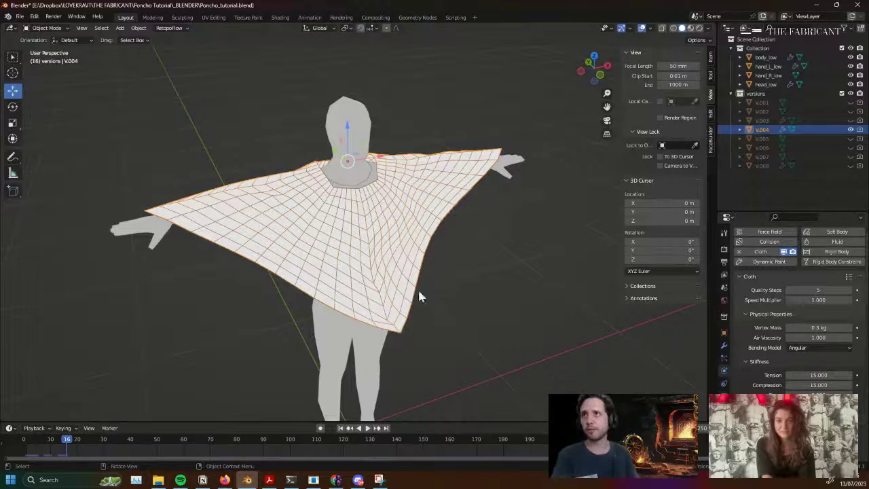
# Rewind the simulation to frame 0 and advance it to frame 47 to get the draped poncho shape
pyautogui.moveTo(419, 297); pyautogui.dragTo(386, 322, button='middle')
pyautogui.moveTo(56, 439); pyautogui.dragTo(23, 439)
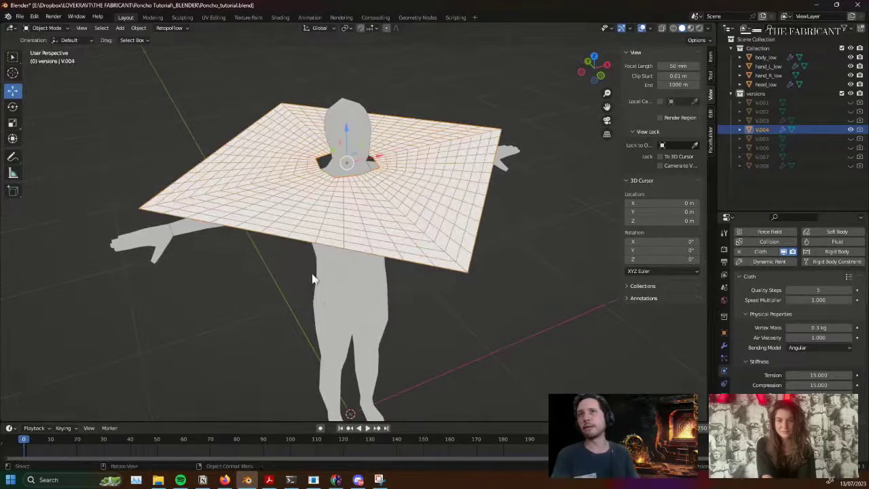
pyautogui.moveTo(312, 278); pyautogui.dragTo(350, 292, button='middle')
pyautogui.moveTo(27, 445); pyautogui.dragTo(149, 440)
pyautogui.moveTo(400, 270); pyautogui.dragTo(407, 234, button='middle')
# Apply the Cloth modifier on V.004 at frame 47 to freeze the draped shape
pyautogui.click(725, 347)
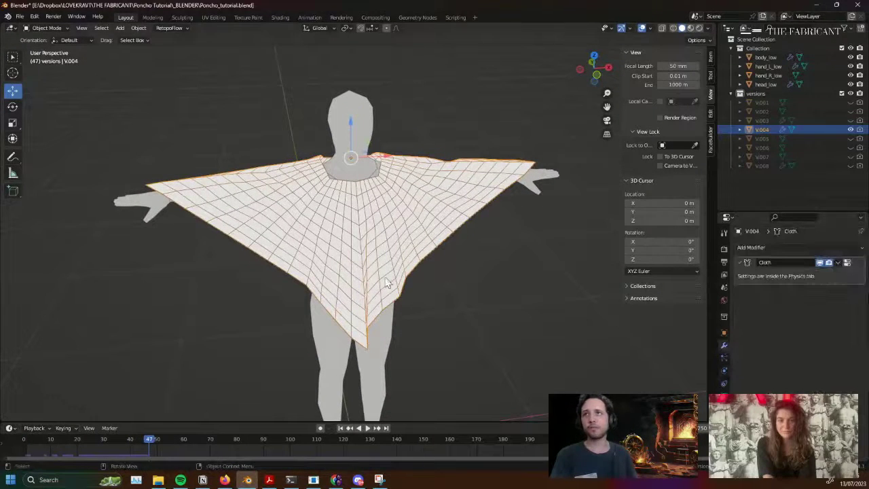
pyautogui.moveTo(386, 283); pyautogui.dragTo(424, 285, button='middle')
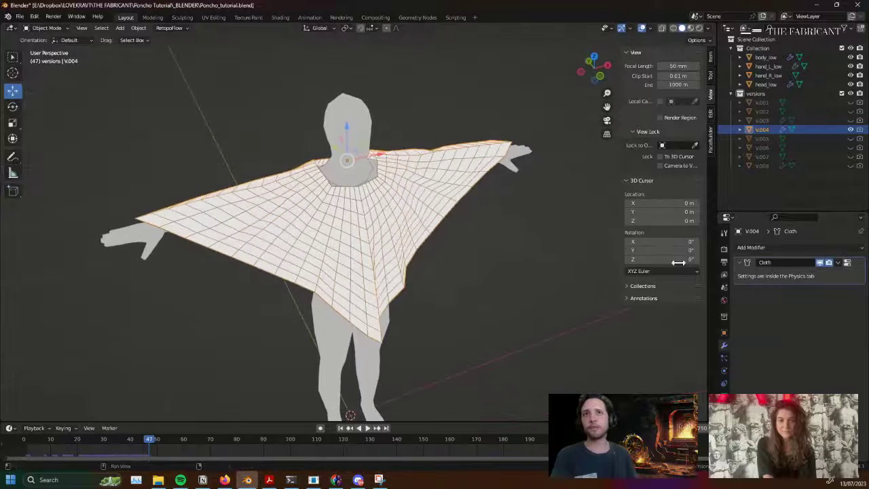
pyautogui.click(838, 264)
pyautogui.click(793, 273)
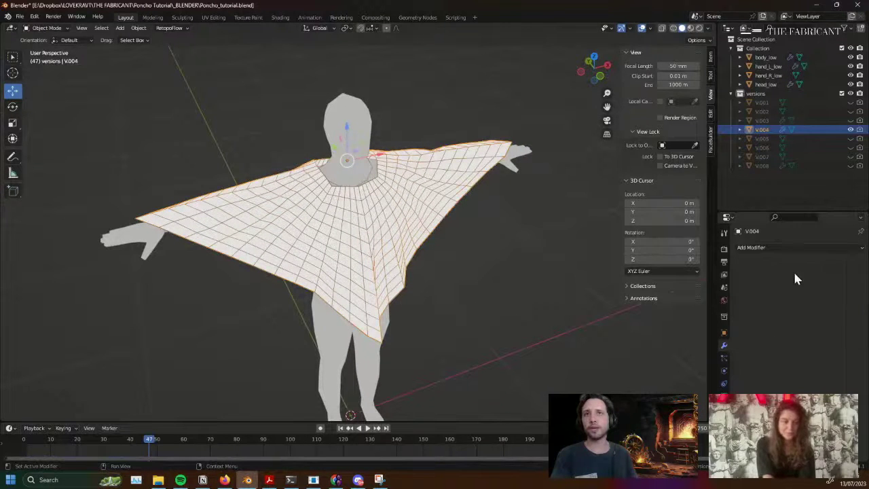
# Rewind the timeline to frame 0 and check V.004's applied mesh briefly in Edit Mode
pyautogui.moveTo(453, 224); pyautogui.dragTo(380, 250, button='middle')
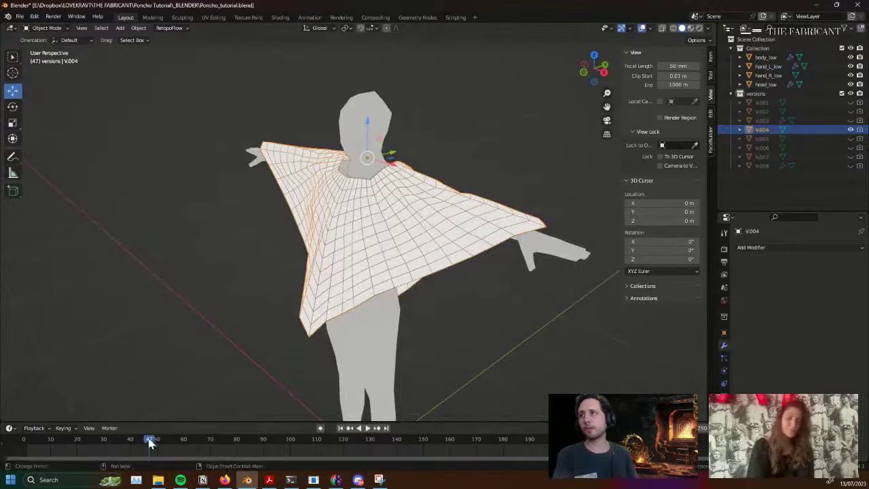
pyautogui.moveTo(149, 440); pyautogui.dragTo(24, 450)
pyautogui.moveTo(415, 235); pyautogui.dragTo(389, 243, button='middle')
pyautogui.press('Tab')
pyautogui.press('Tab')
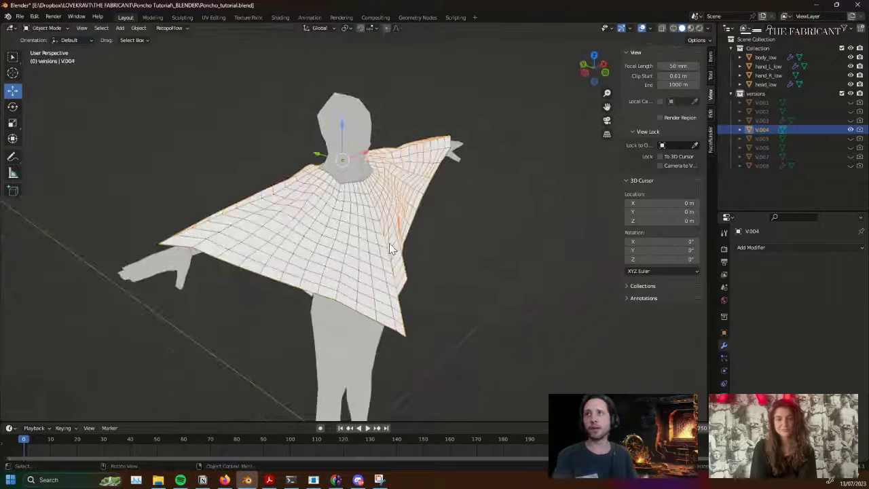
pyautogui.moveTo(405, 275); pyautogui.dragTo(431, 213, button='middle')
# Hide V.004, show and select V.005, and view its vertex colors in Vertex Paint mode
pyautogui.click(851, 129)
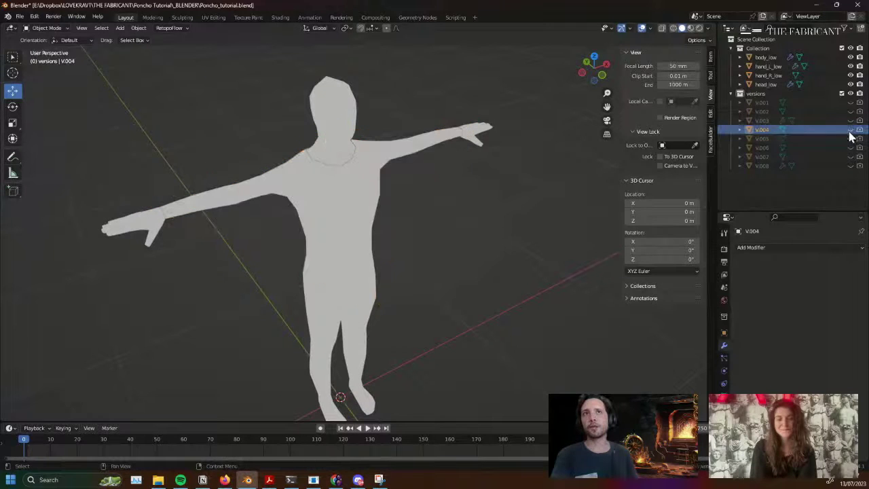
pyautogui.click(851, 139)
pyautogui.click(372, 214)
pyautogui.moveTo(372, 214)
pyautogui.mouseDown(button='middle')
pyautogui.moveTo(406, 209)
pyautogui.moveTo(406, 224)
pyautogui.moveTo(380, 208)
pyautogui.moveTo(387, 227)
pyautogui.moveTo(374, 193)
pyautogui.moveTo(384, 176)
pyautogui.moveTo(382, 143)
pyautogui.moveTo(374, 163)
pyautogui.moveTo(385, 173)
pyautogui.mouseUp(button='middle')
pyautogui.hotkey('ctrl', 'Tab')
pyautogui.click(384, 149)
pyautogui.scroll(3, 370, 170)
# Return V.005 to Object Mode and examine the draped poncho around the neck and shoulders
pyautogui.hotkey('ctrl', 'Tab')
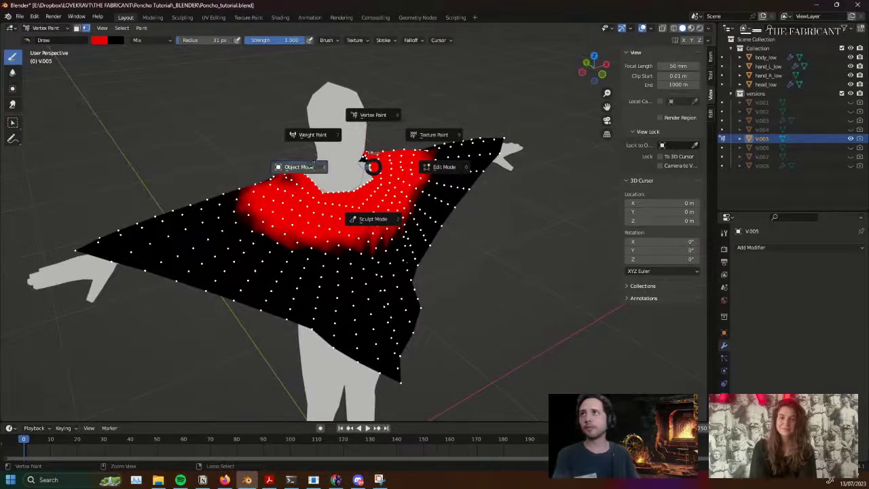
pyautogui.click(299, 167)
pyautogui.scroll(-2, 379, 188)
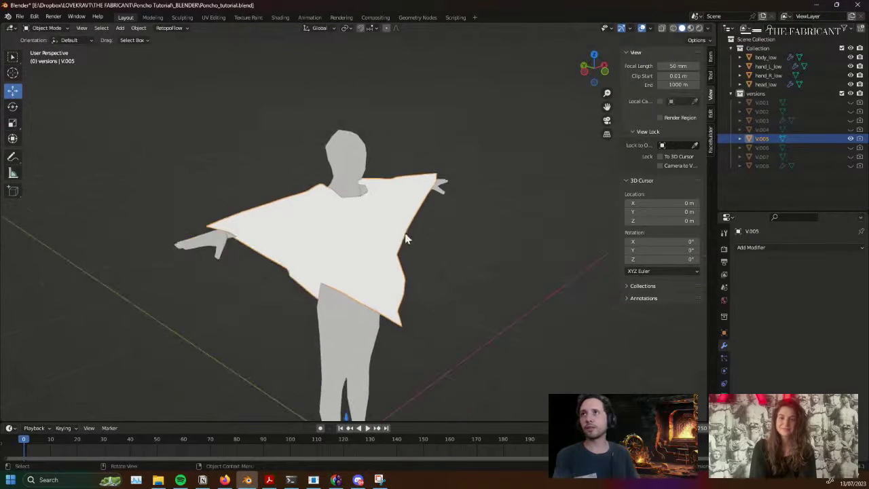
pyautogui.moveTo(405, 237)
pyautogui.mouseDown(button='middle')
pyautogui.moveTo(402, 264)
pyautogui.moveTo(399, 245)
pyautogui.mouseUp(button='middle')
pyautogui.scroll(2, 398, 221)
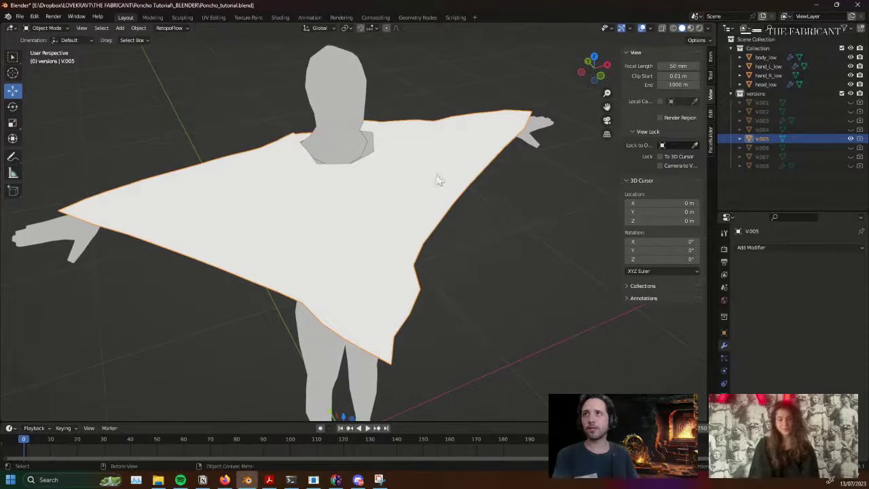
pyautogui.moveTo(438, 179); pyautogui.dragTo(431, 185, button='middle')
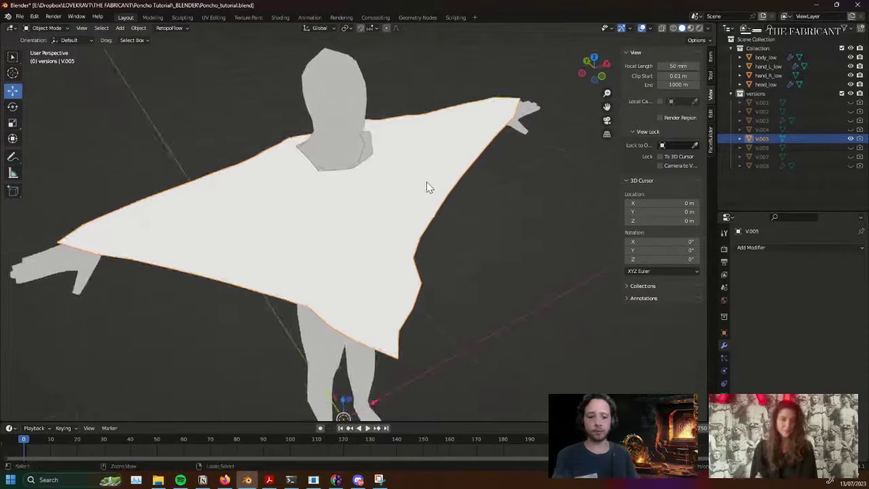
# Switch V.005 to Vertex Paint mode once more to inspect the painted area, and go back to Object Mode
pyautogui.hotkey('ctrl', 'Tab')
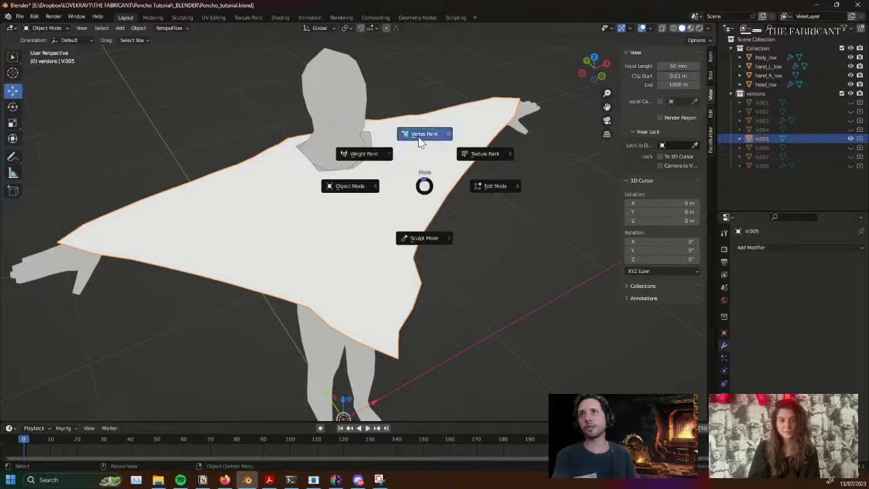
pyautogui.click(419, 139)
pyautogui.moveTo(419, 140); pyautogui.dragTo(465, 163, button='middle')
pyautogui.hotkey('ctrl', 'Tab')
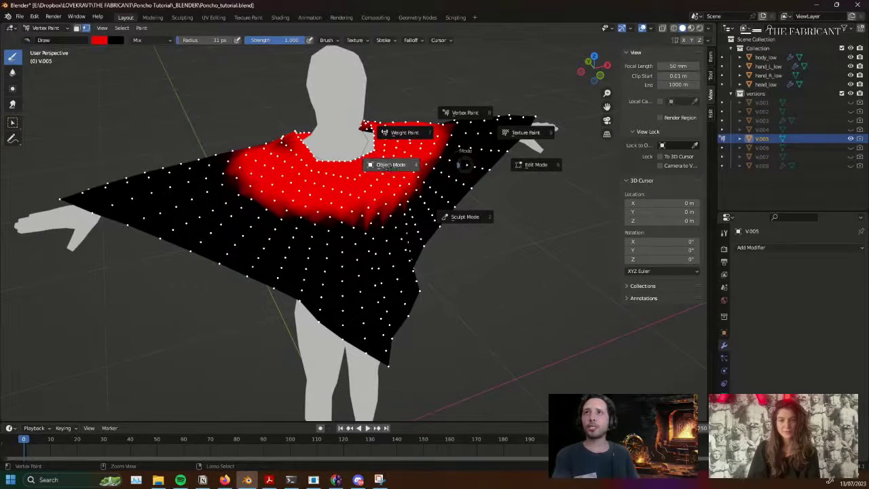
pyautogui.click(435, 173)
# Hide V.005, show and select V.004, and enter Vertex Paint mode on it
pyautogui.click(851, 139)
pyautogui.click(851, 129)
pyautogui.click(764, 130)
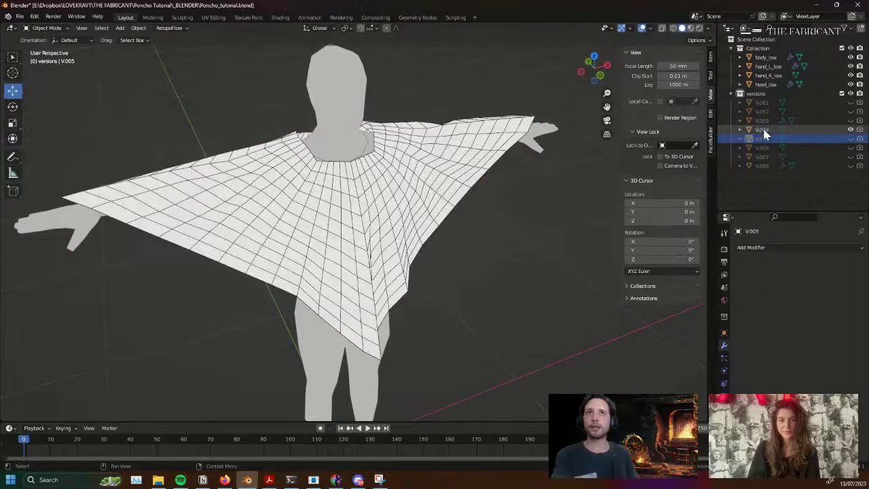
pyautogui.hotkey('ctrl', 'Tab')
pyautogui.click(417, 137)
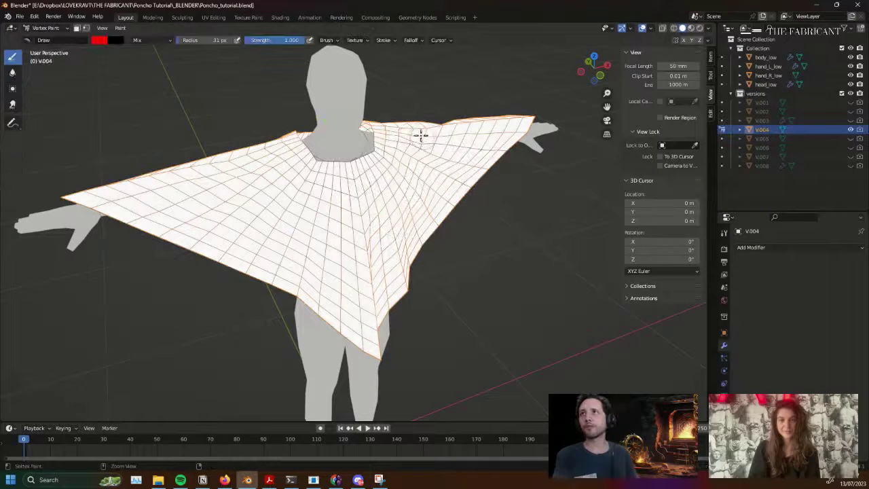
# Paint a red patch on the front of V.004 below the neckline with a 64 px brush
pyautogui.moveTo(421, 136); pyautogui.dragTo(336, 173, button='middle')
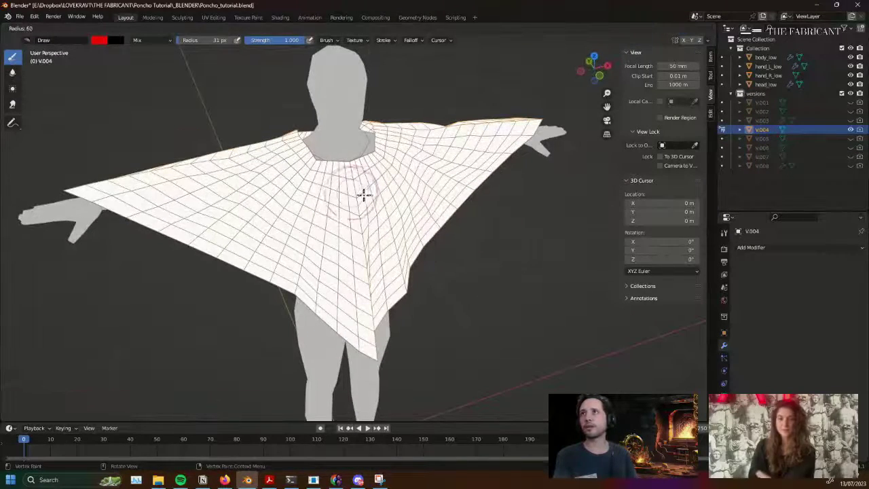
pyautogui.click(112, 42)
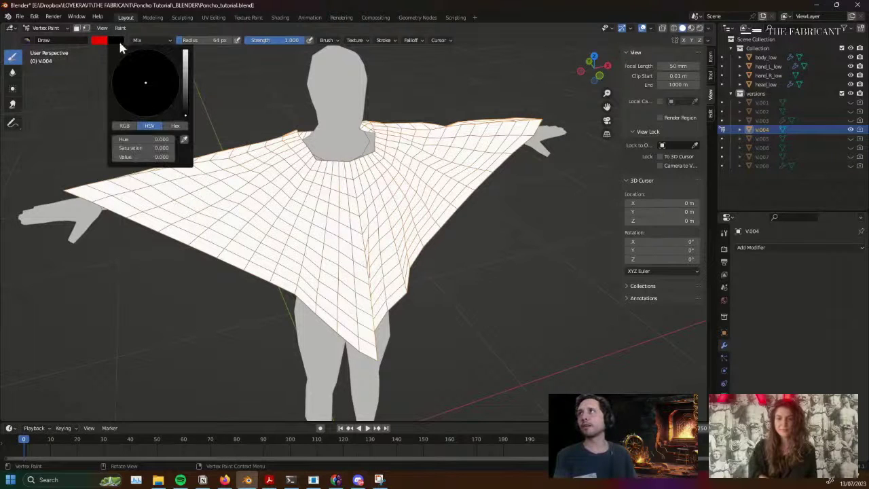
pyautogui.moveTo(350, 188)
pyautogui.mouseDown()
pyautogui.moveTo(349, 261)
pyautogui.moveTo(365, 234)
pyautogui.mouseUp()
# Paint the whole front and back of the poncho black with a 159 px brush, covering the red patch
pyautogui.press('f')
pyautogui.click(408, 235)
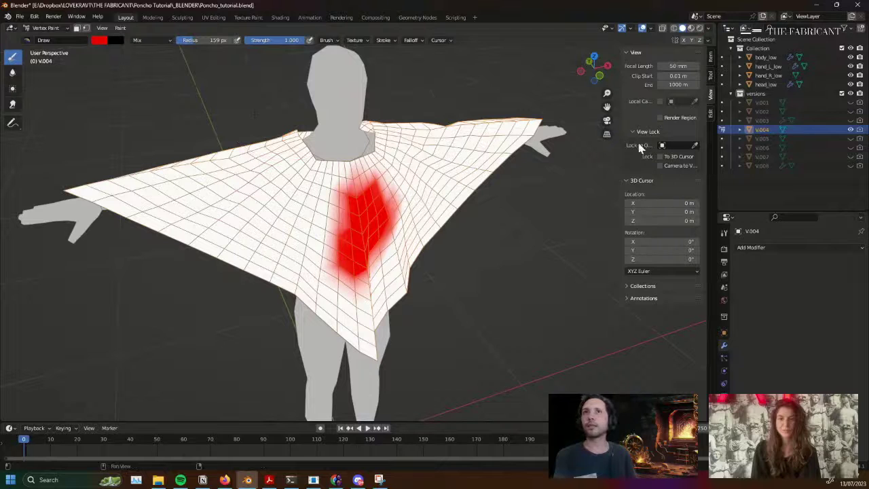
pyautogui.click(100, 41)
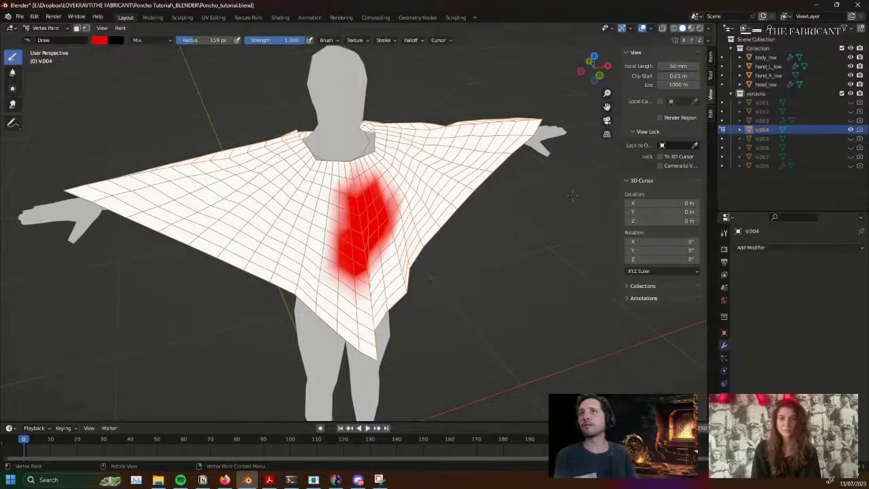
pyautogui.moveTo(416, 188); pyautogui.dragTo(434, 193, button='middle')
pyautogui.press('x')
pyautogui.moveTo(400, 189)
pyautogui.mouseDown()
pyautogui.moveTo(379, 213)
pyautogui.moveTo(380, 272)
pyautogui.moveTo(476, 157)
pyautogui.moveTo(422, 133)
pyautogui.moveTo(269, 240)
pyautogui.moveTo(204, 255)
pyautogui.moveTo(48, 227)
pyautogui.mouseUp()
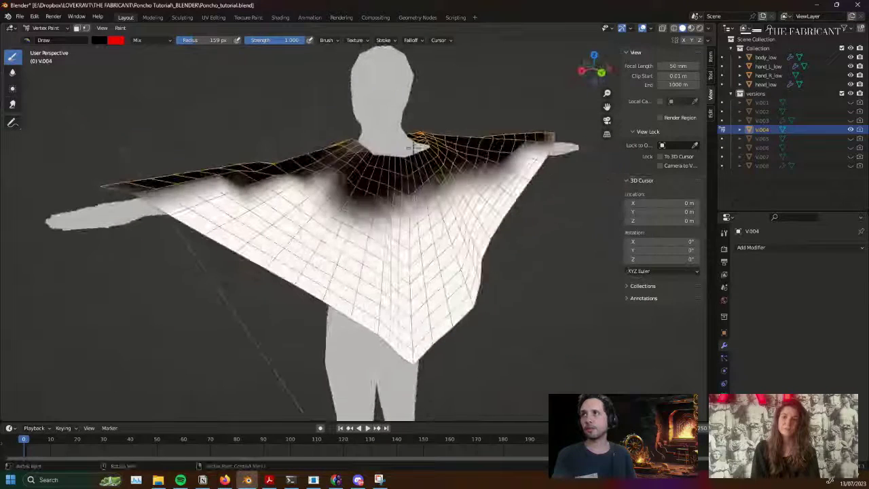
pyautogui.moveTo(401, 156)
pyautogui.mouseDown()
pyautogui.moveTo(380, 292)
pyautogui.moveTo(409, 386)
pyautogui.moveTo(353, 285)
pyautogui.moveTo(420, 364)
pyautogui.mouseUp()
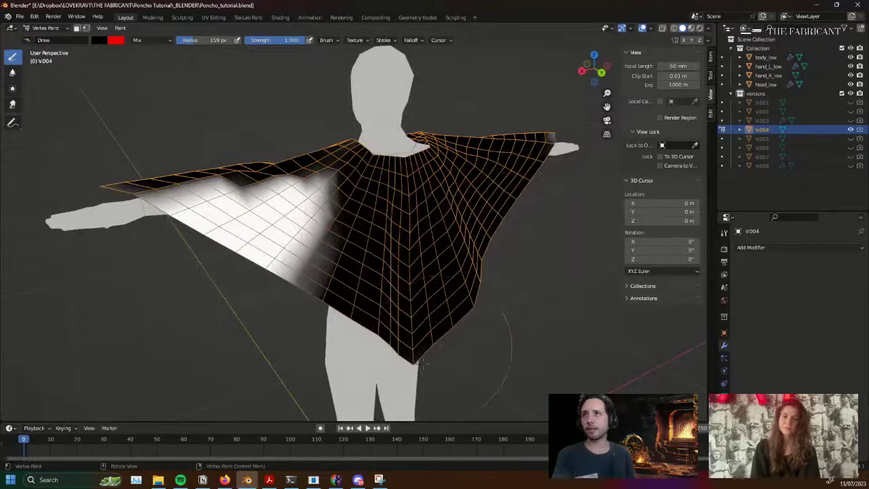
pyautogui.moveTo(209, 235)
pyautogui.mouseDown()
pyautogui.moveTo(305, 193)
pyautogui.moveTo(285, 245)
pyautogui.moveTo(292, 279)
pyautogui.mouseUp()
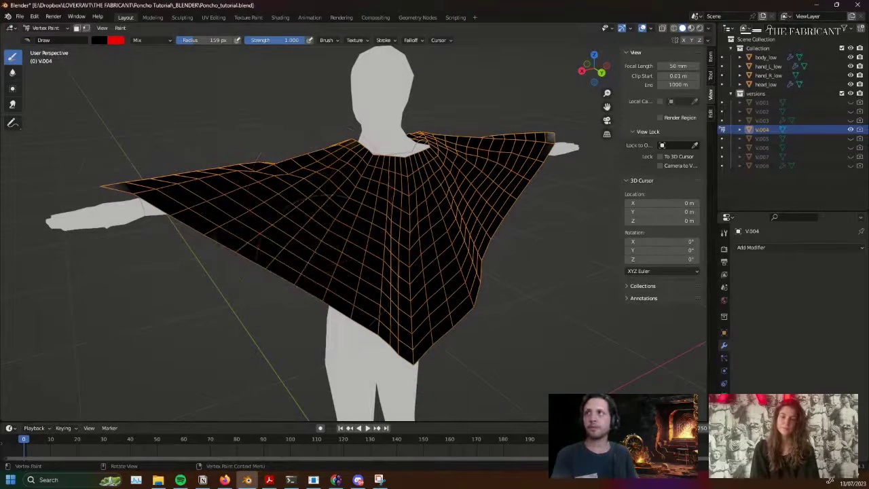
# Paint a red band around the poncho's neckline, front and back, with a 42 px brush
pyautogui.moveTo(340, 198)
pyautogui.mouseDown(button='middle')
pyautogui.moveTo(476, 204)
pyautogui.moveTo(489, 183)
pyautogui.mouseUp(button='middle')
pyautogui.moveTo(388, 177)
pyautogui.keyDown('shift'); pyautogui.mouseDown(button='middle')
pyautogui.moveTo(394, 247)
pyautogui.moveTo(392, 221)
pyautogui.moveTo(412, 222)
pyautogui.moveTo(394, 252)
pyautogui.mouseUp(button='middle'); pyautogui.keyUp('shift')
pyautogui.press('f')
pyautogui.click(385, 220)
pyautogui.press('f')
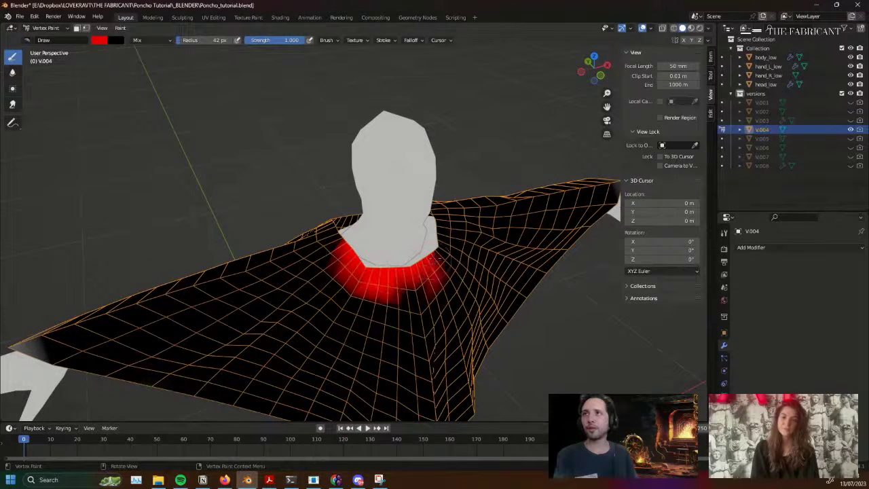
pyautogui.moveTo(364, 276); pyautogui.dragTo(353, 236, button='middle')
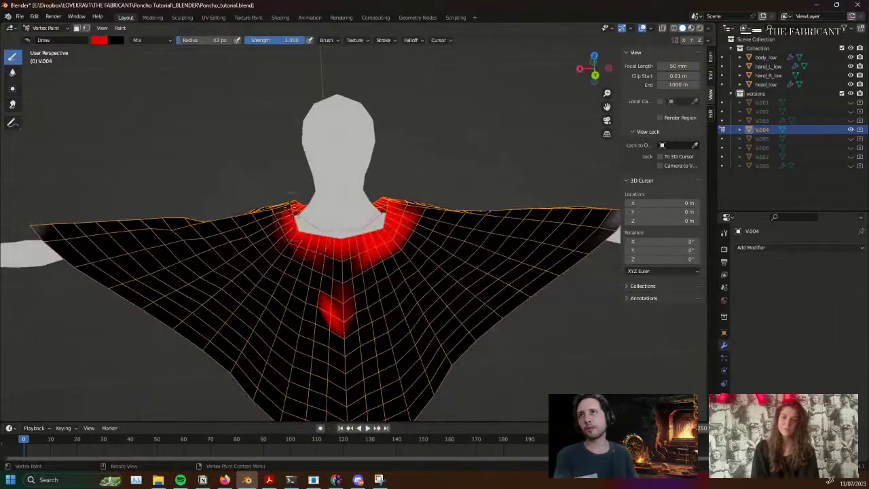
pyautogui.moveTo(289, 214); pyautogui.dragTo(292, 241, button='middle')
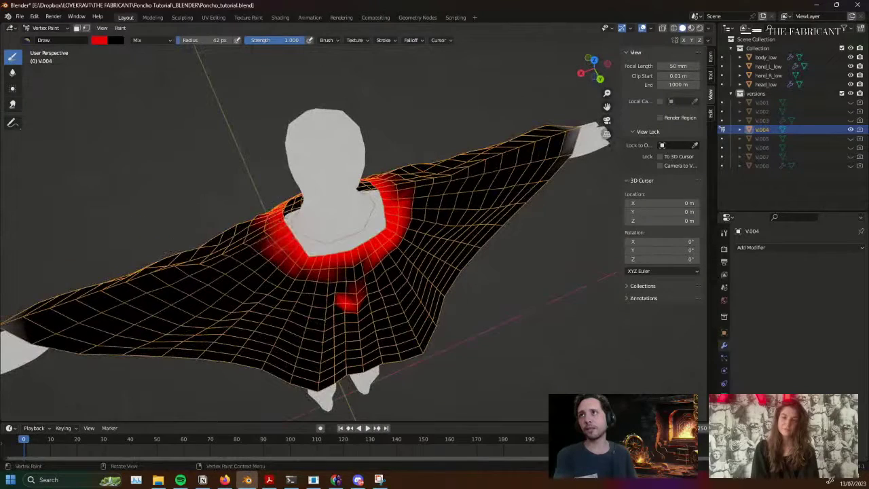
# Cover the stray red spot below the neckline in black with a 47 px brush and touch up the red neckline band
pyautogui.moveTo(384, 245)
pyautogui.mouseDown(button='middle')
pyautogui.moveTo(364, 217)
pyautogui.moveTo(343, 314)
pyautogui.moveTo(373, 327)
pyautogui.mouseUp(button='middle')
pyautogui.press('f')
pyautogui.click(348, 318)
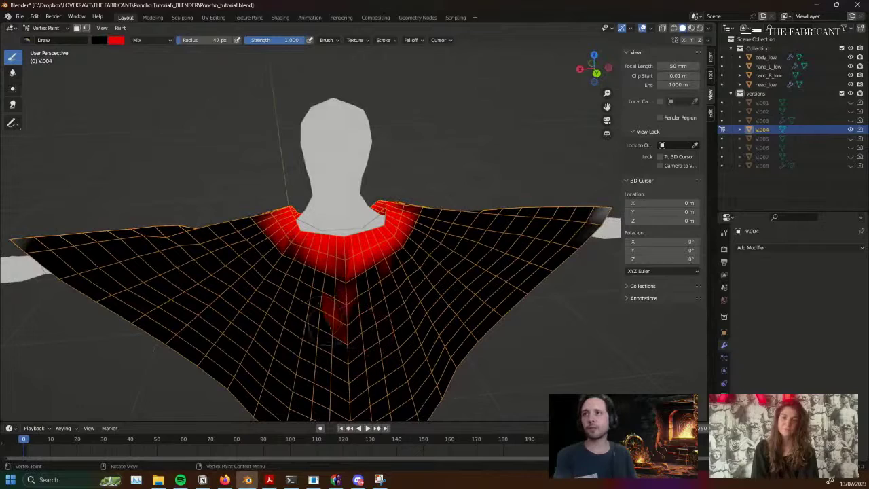
pyautogui.moveTo(322, 288); pyautogui.dragTo(354, 261, button='middle')
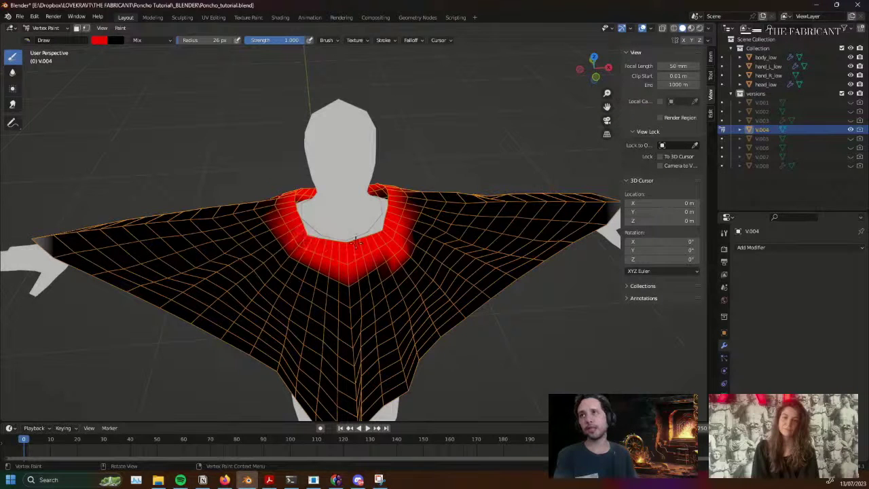
# Return V.004 from Vertex Paint mode to Object Mode
pyautogui.moveTo(409, 208); pyautogui.dragTo(365, 257, button='middle')
pyautogui.hotkey('ctrl', 'Tab')
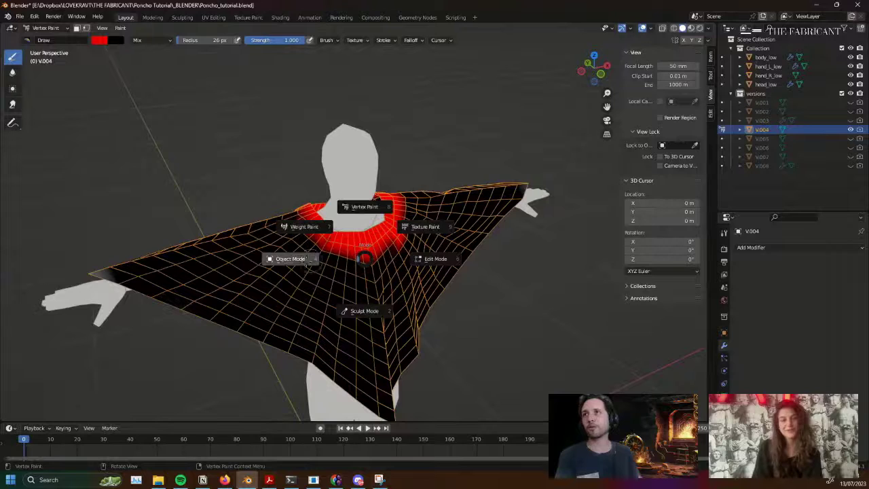
pyautogui.click(299, 259)
pyautogui.moveTo(299, 259)
pyautogui.mouseDown(button='middle')
pyautogui.moveTo(349, 252)
pyautogui.moveTo(374, 199)
pyautogui.moveTo(367, 196)
pyautogui.mouseUp(button='middle')
pyautogui.hotkey('ctrl', 'Tab')
pyautogui.click(311, 202)
pyautogui.moveTo(311, 203); pyautogui.dragTo(380, 217, button='middle')
pyautogui.moveTo(597, 207); pyautogui.dragTo(446, 263, button='middle')
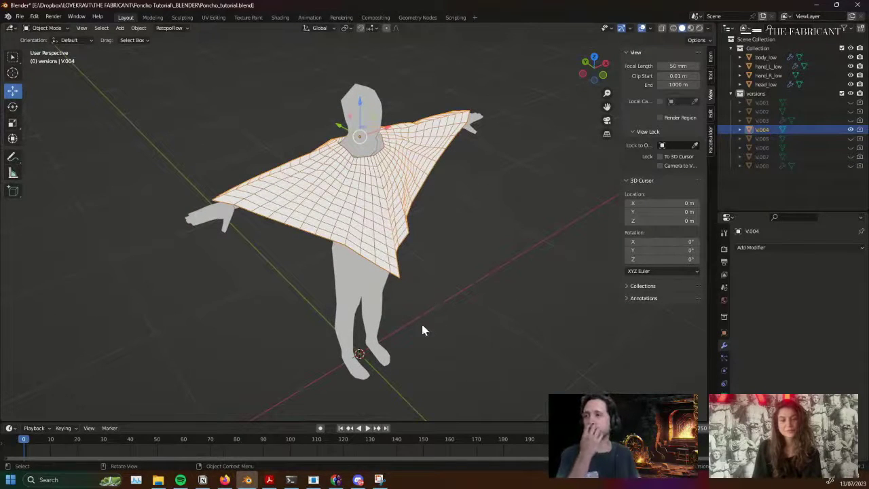
# Check the Project Files section of the tutorial notes in Notion and switch back to Blender
pyautogui.click(202, 480)
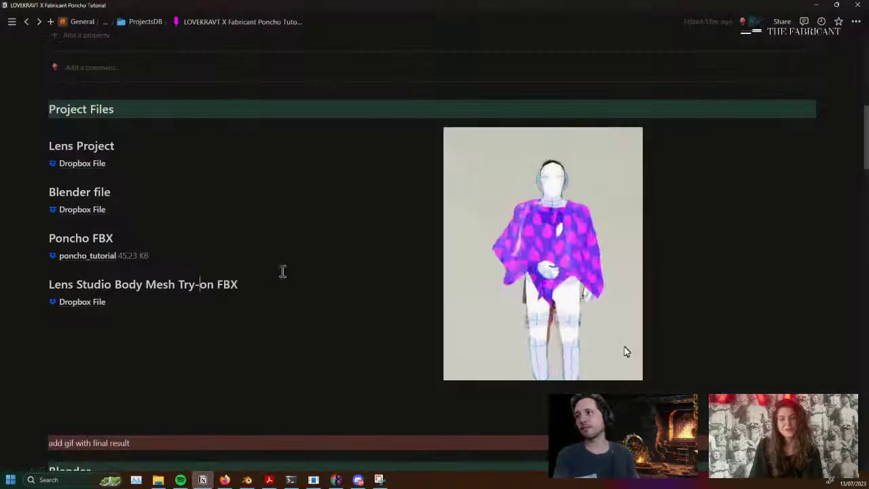
pyautogui.hotkey('alt', 'Tab')
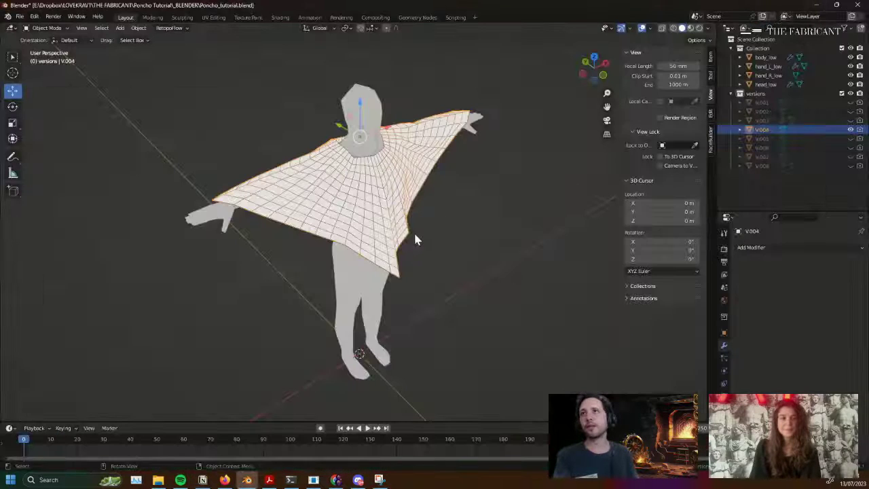
pyautogui.moveTo(415, 238); pyautogui.dragTo(386, 232, button='middle')
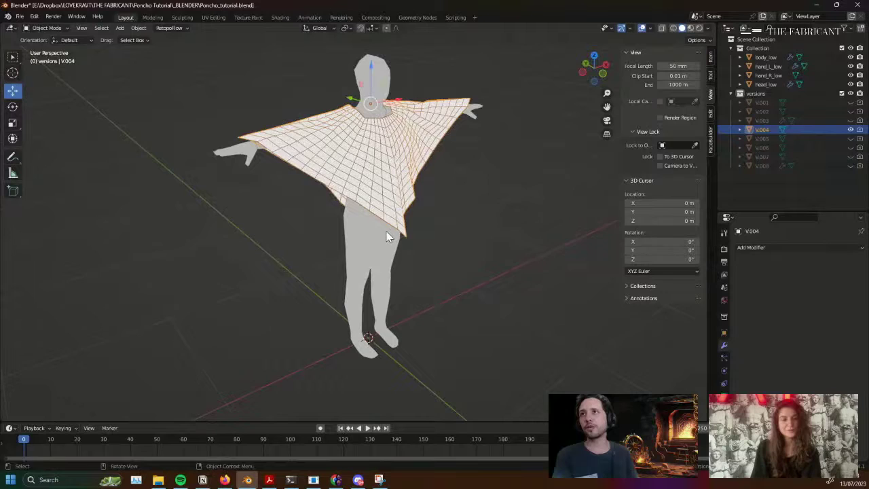
# Select the body mesh and the poncho V.004 in turn to compare where their origin points lie
pyautogui.click(379, 319)
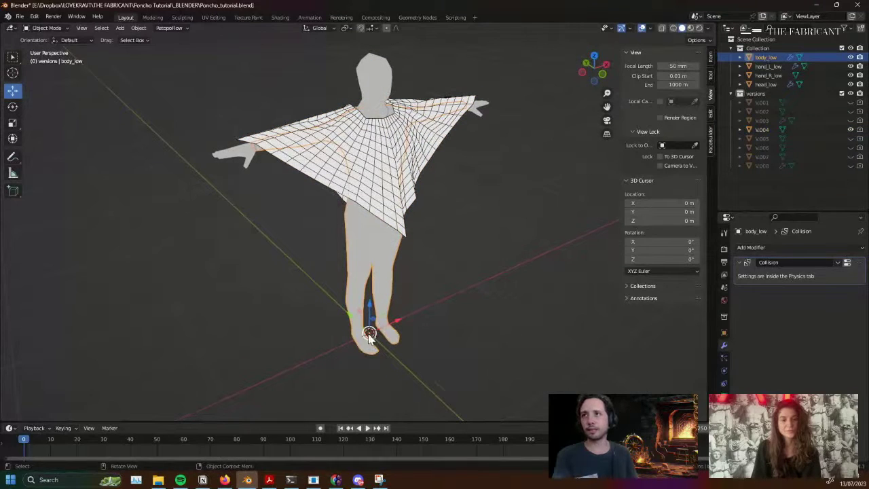
pyautogui.scroll(3, 369, 334)
pyautogui.scroll(2, 369, 327)
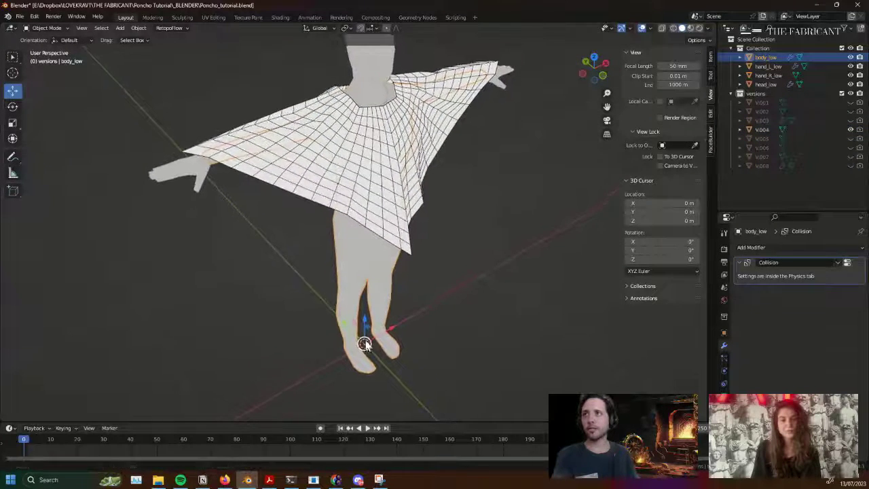
pyautogui.scroll(-1, 364, 344)
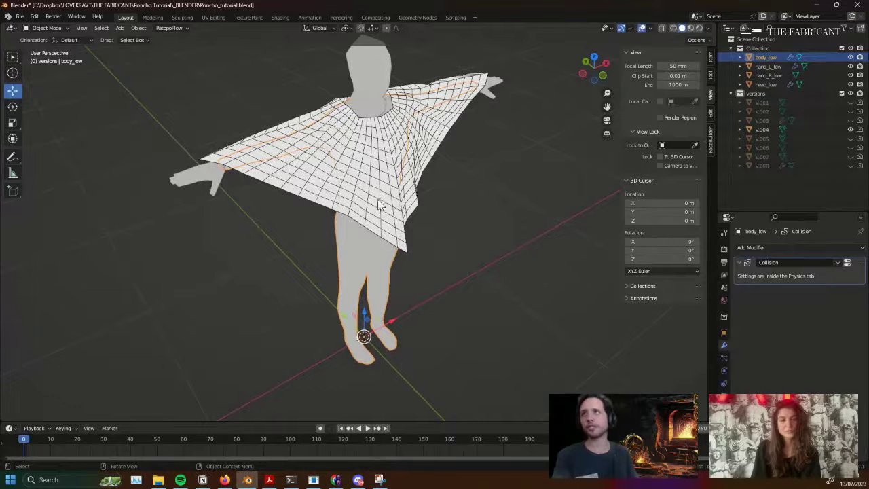
pyautogui.click(411, 205)
pyautogui.scroll(1, 394, 145)
pyautogui.scroll(-4, 394, 121)
pyautogui.keyDown('shift'); pyautogui.moveTo(367, 127); pyautogui.dragTo(366, 213, button='middle'); pyautogui.keyUp('shift')
pyautogui.scroll(3, 384, 129)
pyautogui.scroll(-4, 369, 142)
pyautogui.keyDown('shift'); pyautogui.moveTo(349, 311); pyautogui.dragTo(348, 264, button='middle'); pyautogui.keyUp('shift')
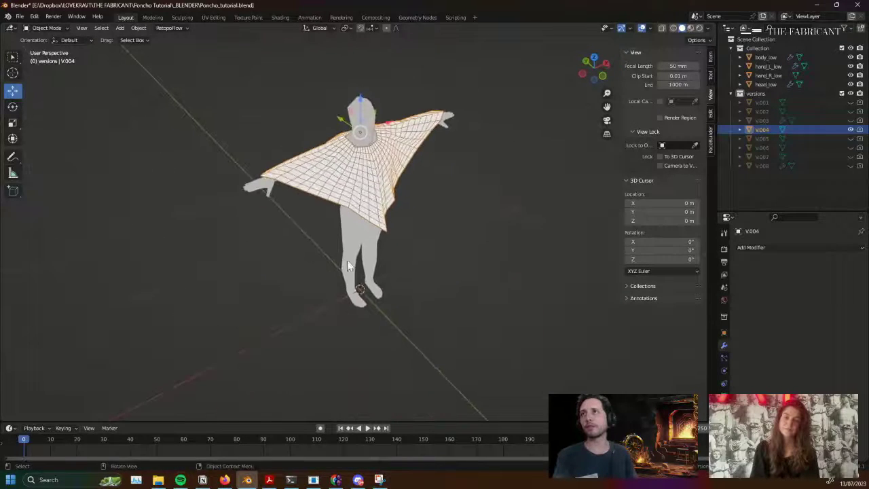
pyautogui.keyDown('shift'); pyautogui.moveTo(361, 296); pyautogui.dragTo(212, 84, button='middle'); pyautogui.keyUp('shift')
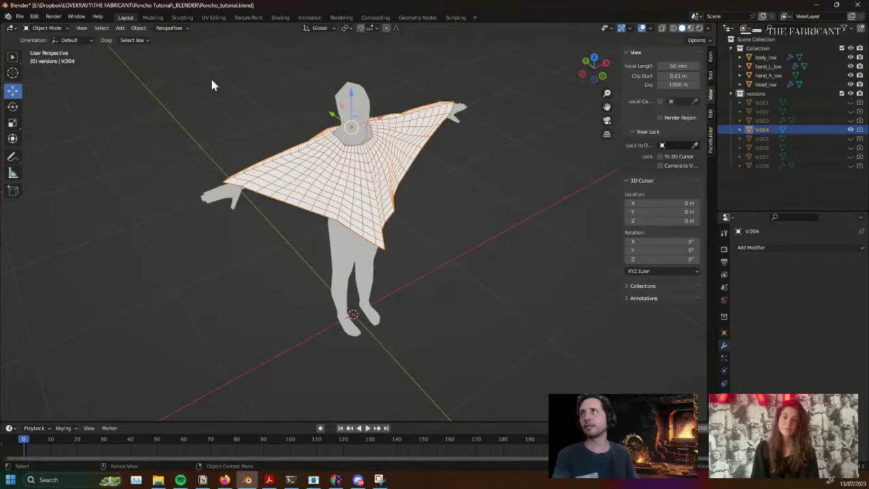
# Apply all transforms (location, rotation and scale) to the poncho V.004
pyautogui.click(138, 28)
pyautogui.moveTo(180, 75)
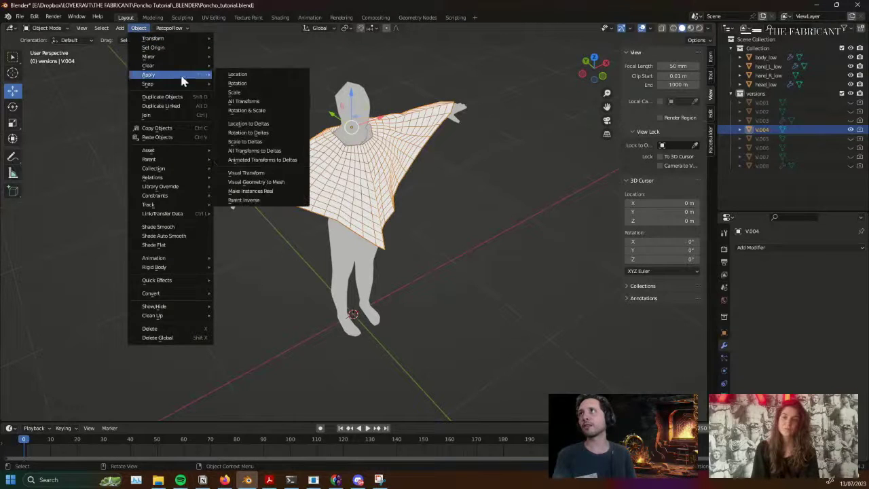
pyautogui.click(255, 102)
pyautogui.moveTo(363, 292); pyautogui.dragTo(382, 330, button='middle')
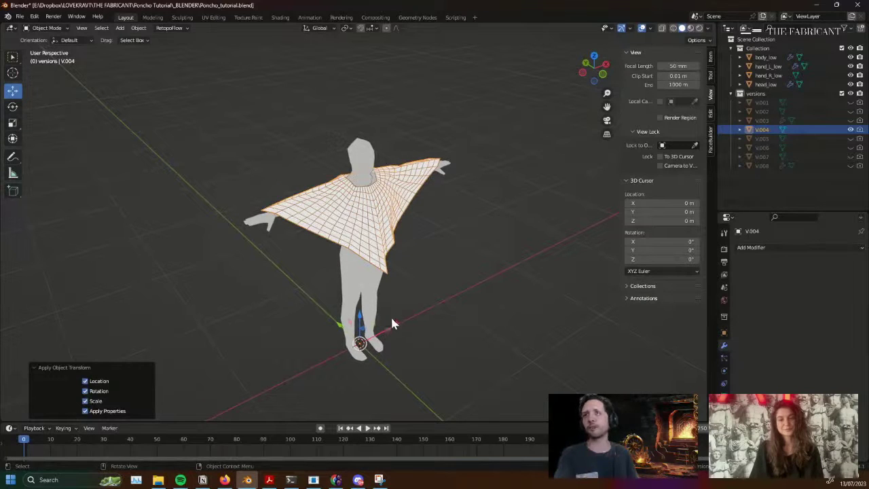
# Set V.004's X rotation to -90° and its scale to 100 on the X, Y and Z axes
pyautogui.click(724, 333)
pyautogui.scroll(-2, 782, 324)
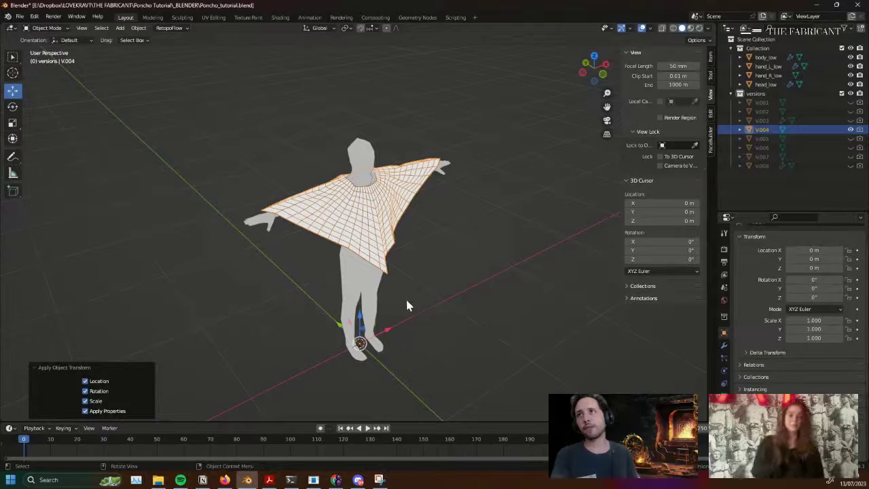
pyautogui.moveTo(407, 305); pyautogui.dragTo(449, 307, button='middle')
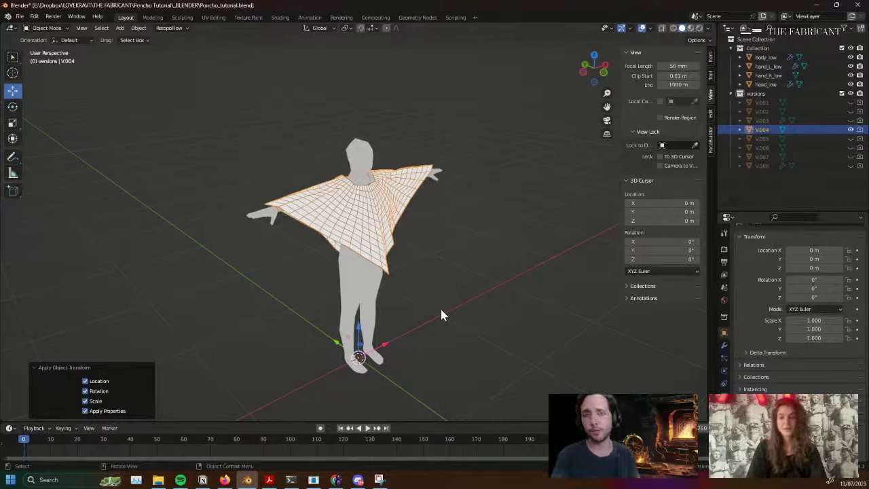
pyautogui.scroll(1, 781, 297)
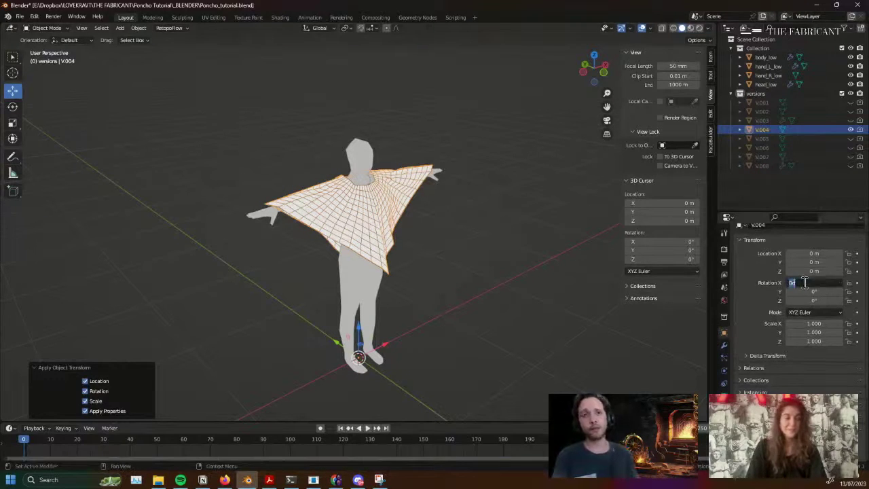
pyautogui.write('90')
pyautogui.press('Return')
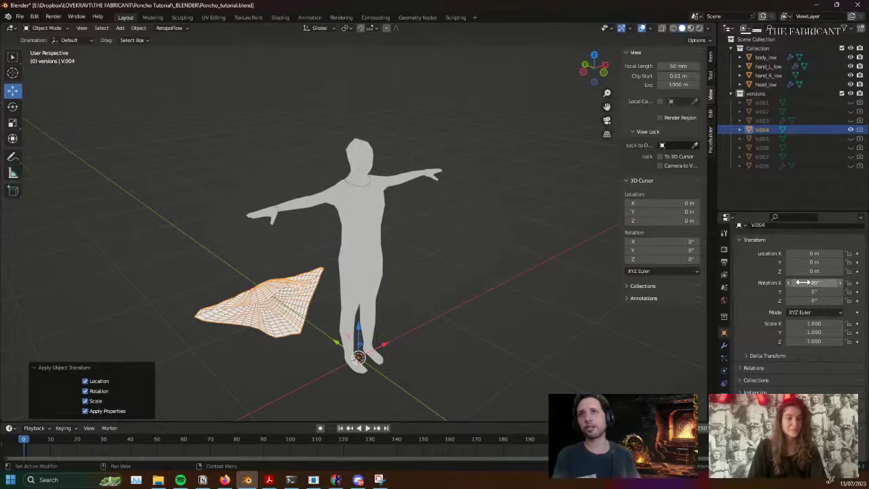
pyautogui.moveTo(811, 323); pyautogui.dragTo(804, 348)
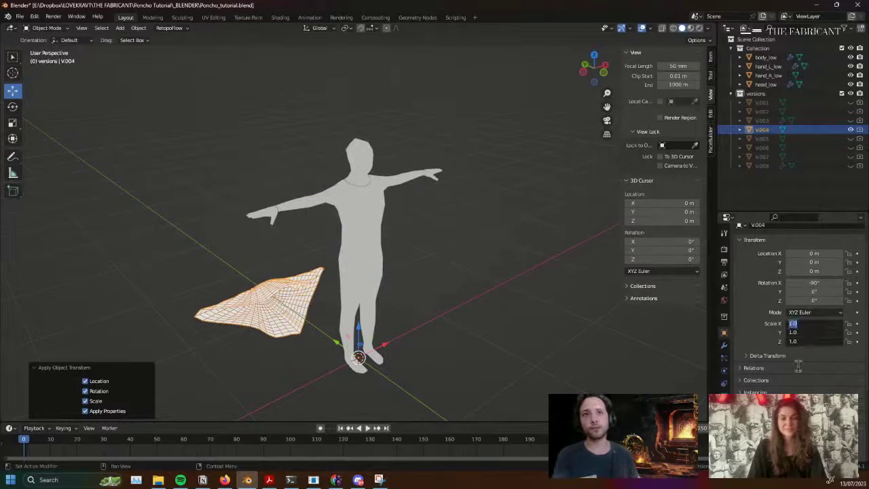
pyautogui.press('Return')
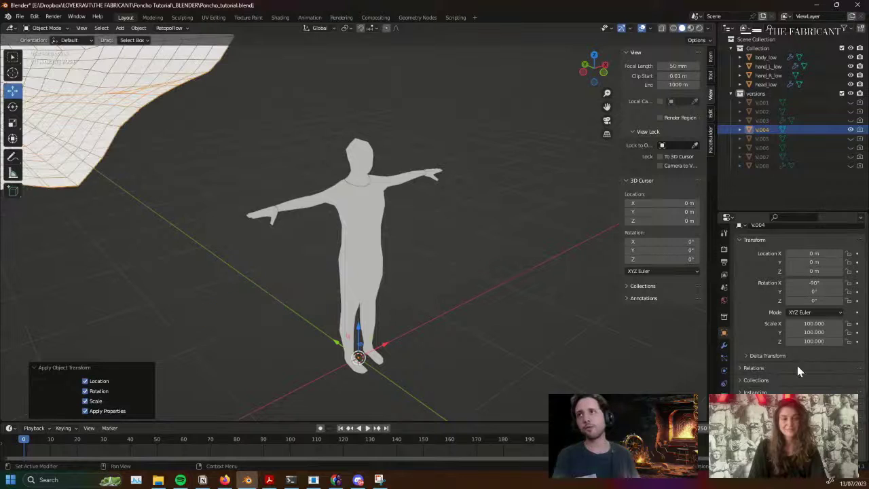
# Inspect the vertex colors of the rotated and enlarged poncho in Vertex Paint mode, and go back to Object Mode
pyautogui.moveTo(535, 296); pyautogui.dragTo(443, 313, button='middle')
pyautogui.moveTo(268, 195)
pyautogui.mouseDown(button='middle')
pyautogui.moveTo(285, 246)
pyautogui.moveTo(277, 252)
pyautogui.moveTo(299, 185)
pyautogui.moveTo(227, 330)
pyautogui.moveTo(557, 353)
pyautogui.moveTo(521, 384)
pyautogui.moveTo(500, 303)
pyautogui.moveTo(295, 278)
pyautogui.mouseUp(button='middle')
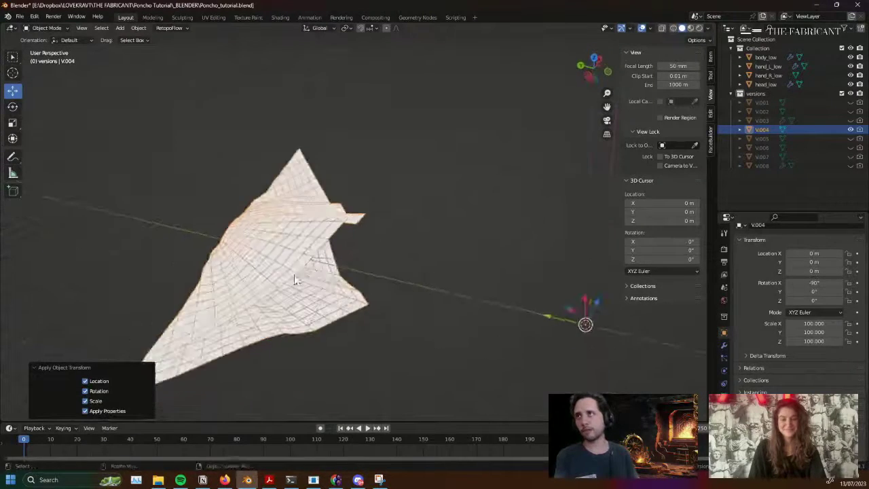
pyautogui.hotkey('ctrl', 'Tab')
pyautogui.click(291, 215)
pyautogui.moveTo(295, 224)
pyautogui.mouseDown(button='middle')
pyautogui.moveTo(319, 218)
pyautogui.moveTo(290, 217)
pyautogui.mouseUp(button='middle')
pyautogui.hotkey('ctrl', 'Tab')
pyautogui.click(223, 220)
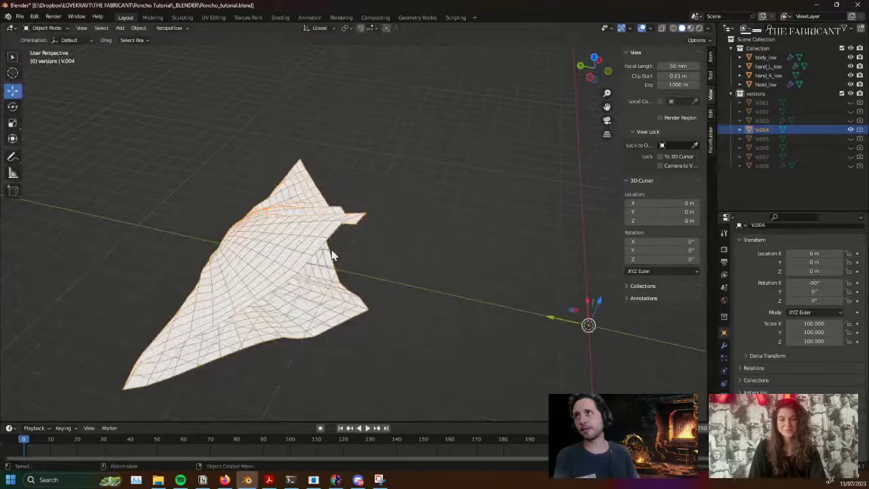
pyautogui.moveTo(330, 252); pyautogui.dragTo(464, 252, button='middle')
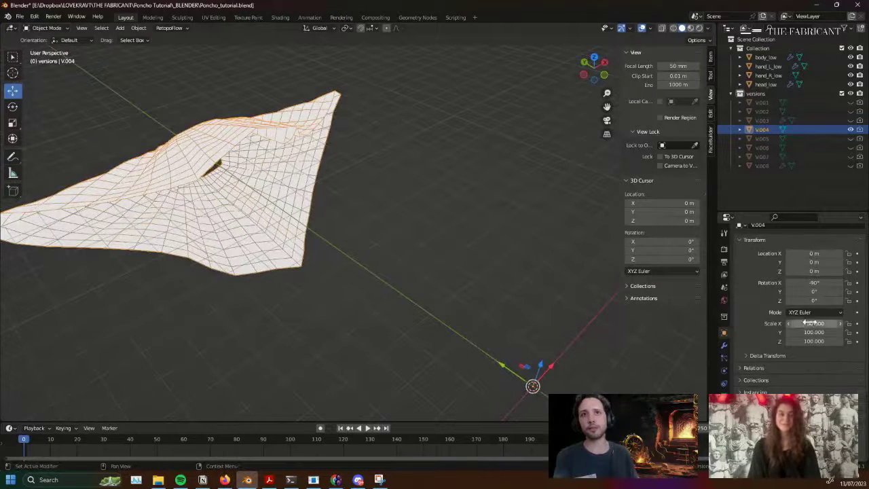
# Apply all transforms to V.004 to bake its -90° X rotation and 100 scale into the mesh
pyautogui.click(142, 28)
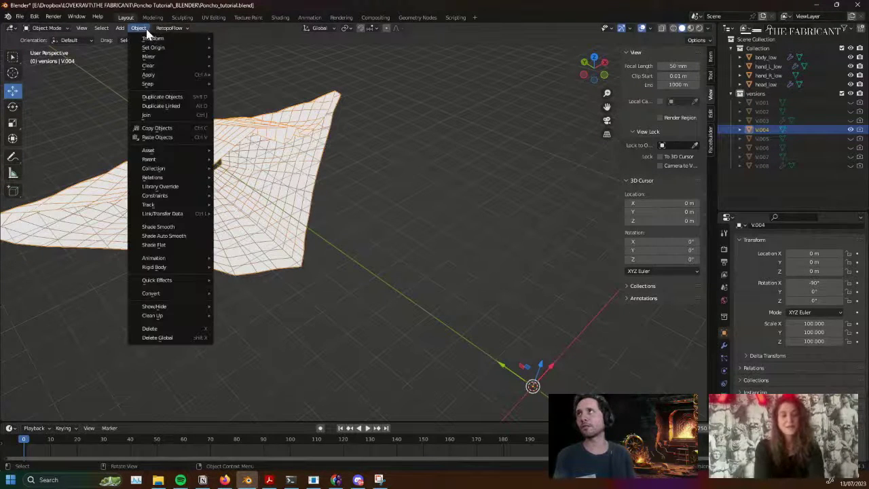
pyautogui.moveTo(164, 76)
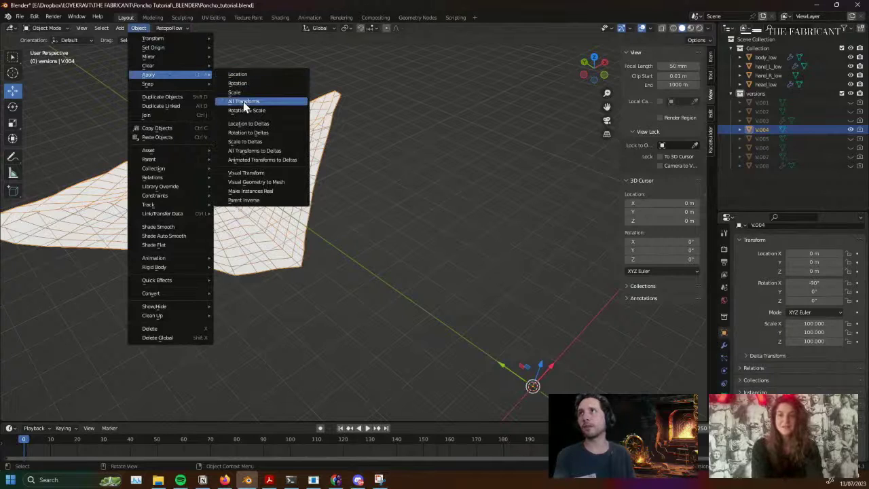
pyautogui.click(245, 103)
pyautogui.moveTo(521, 331)
pyautogui.mouseDown(button='middle')
pyautogui.moveTo(505, 320)
pyautogui.moveTo(489, 278)
pyautogui.moveTo(516, 326)
pyautogui.moveTo(514, 301)
pyautogui.moveTo(526, 319)
pyautogui.mouseUp(button='middle')
pyautogui.moveTo(616, 106); pyautogui.dragTo(520, 227, button='middle')
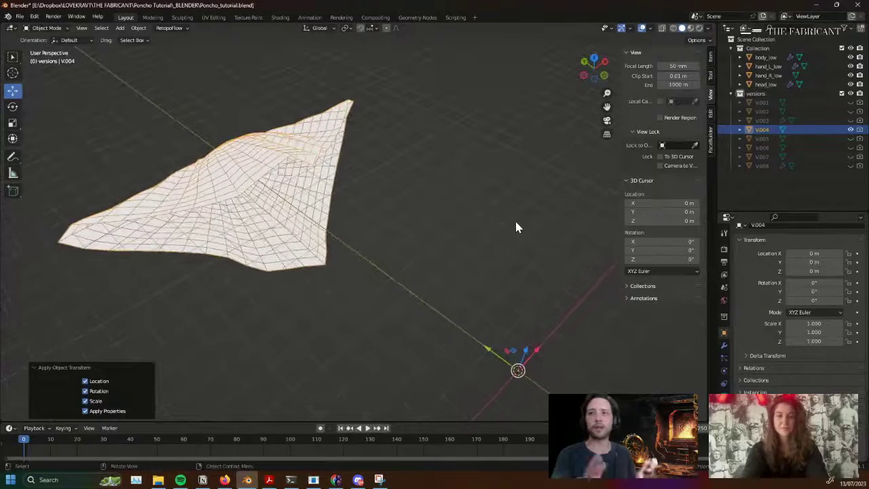
# Set up an FBX export limited to selected objects with Bake Animation turned off, and cancel the export
pyautogui.click(20, 16)
pyautogui.moveTo(52, 148)
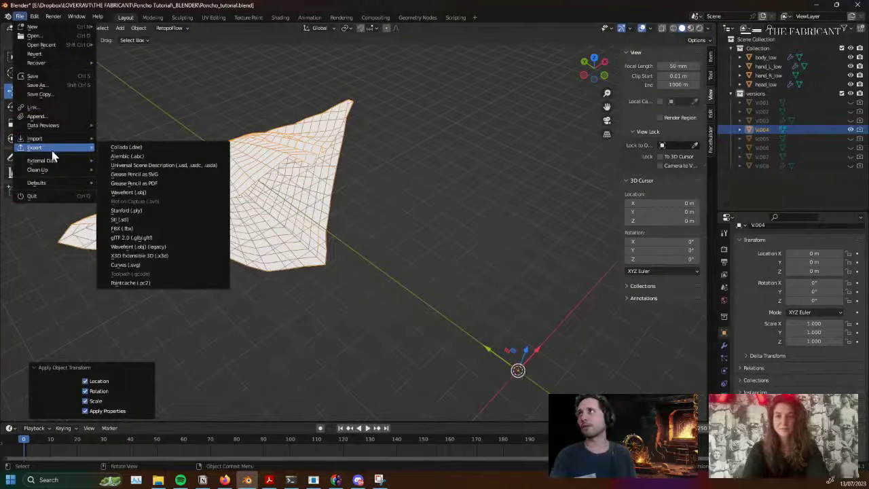
pyautogui.click(144, 231)
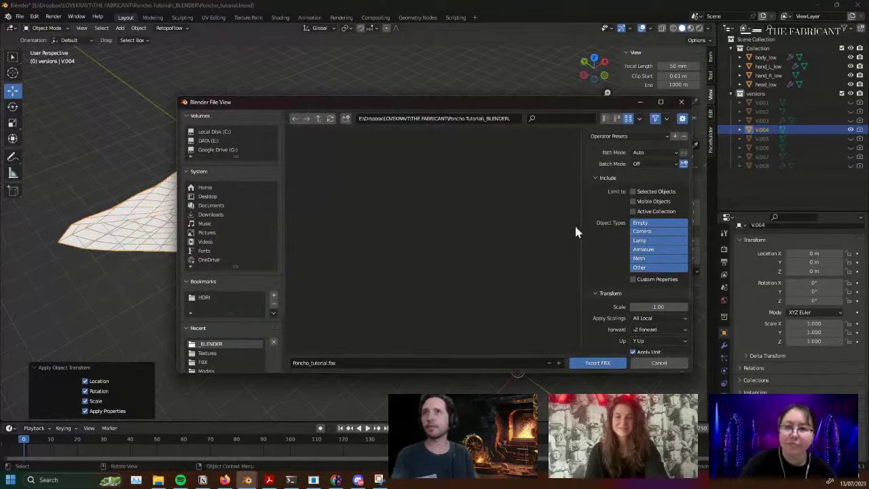
pyautogui.click(653, 193)
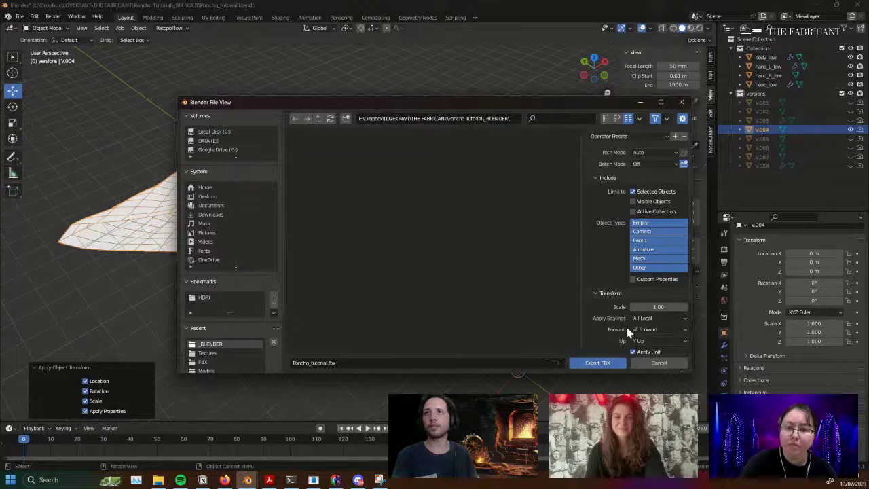
pyautogui.scroll(-3, 616, 235)
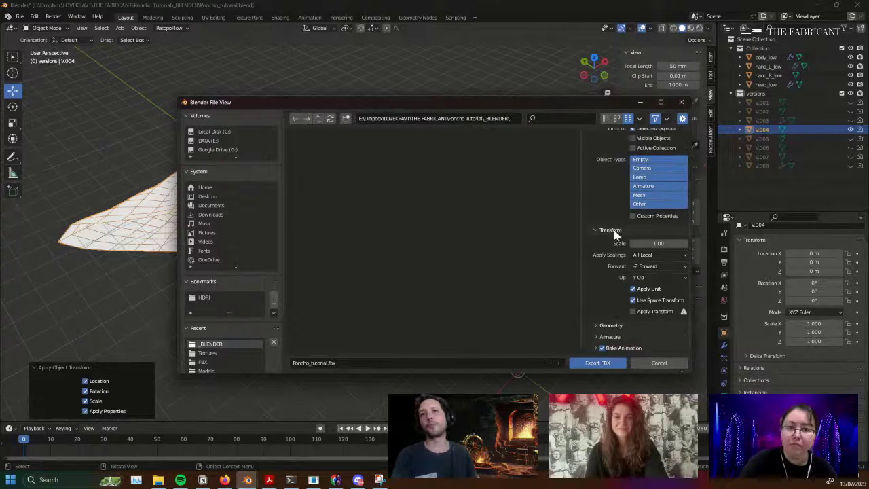
pyautogui.click(602, 348)
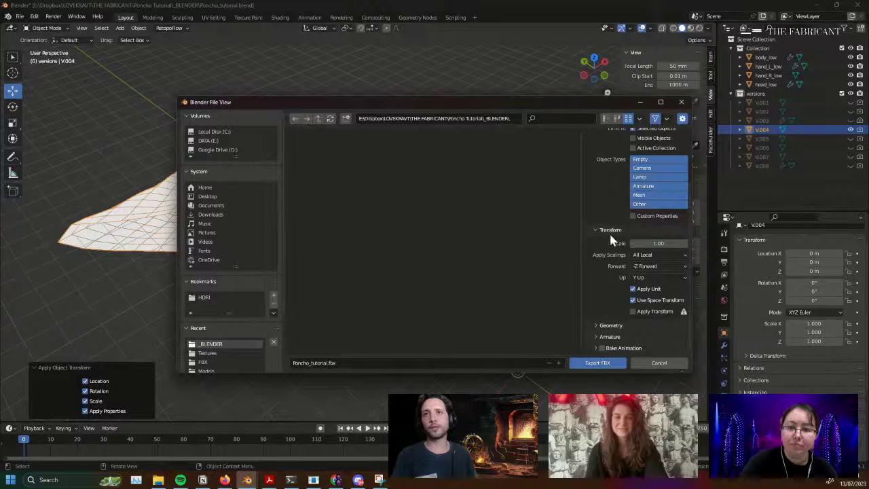
pyautogui.scroll(3, 612, 235)
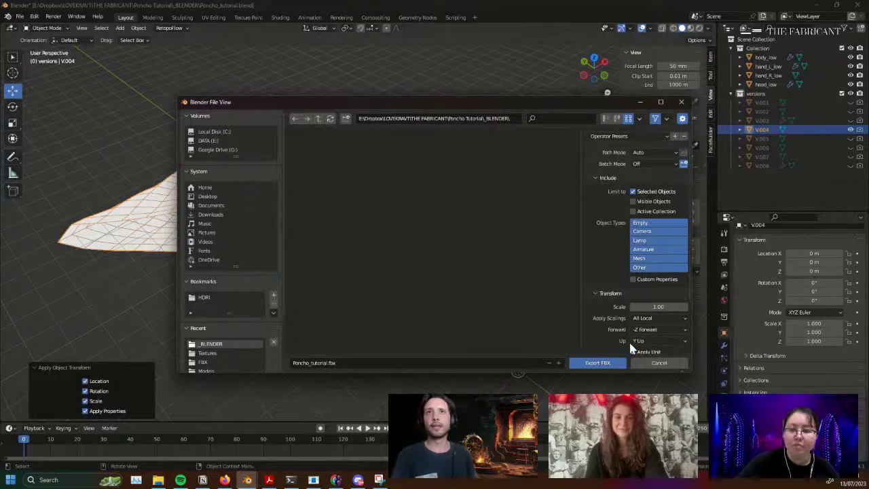
pyautogui.click(648, 364)
pyautogui.moveTo(627, 360); pyautogui.dragTo(577, 305, button='middle')
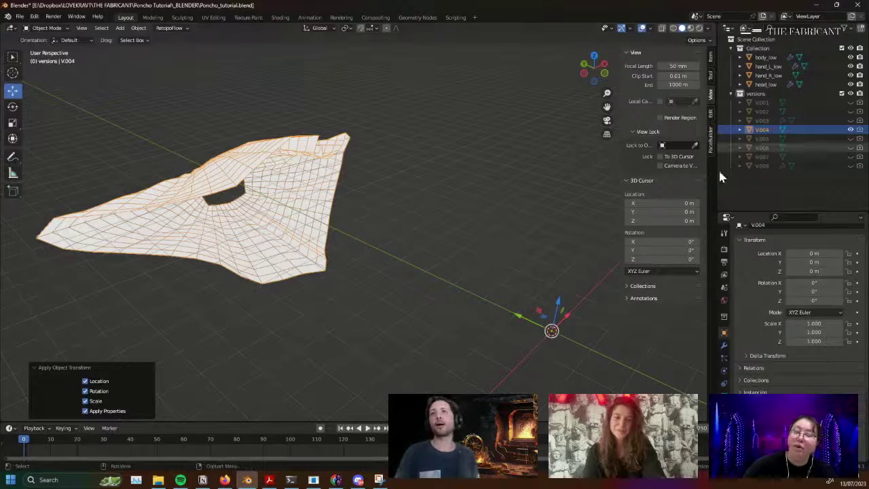
pyautogui.moveTo(463, 264)
pyautogui.mouseDown(button='middle')
pyautogui.moveTo(453, 273)
pyautogui.moveTo(471, 274)
pyautogui.moveTo(473, 252)
pyautogui.moveTo(473, 268)
pyautogui.moveTo(467, 264)
pyautogui.mouseUp(button='middle')
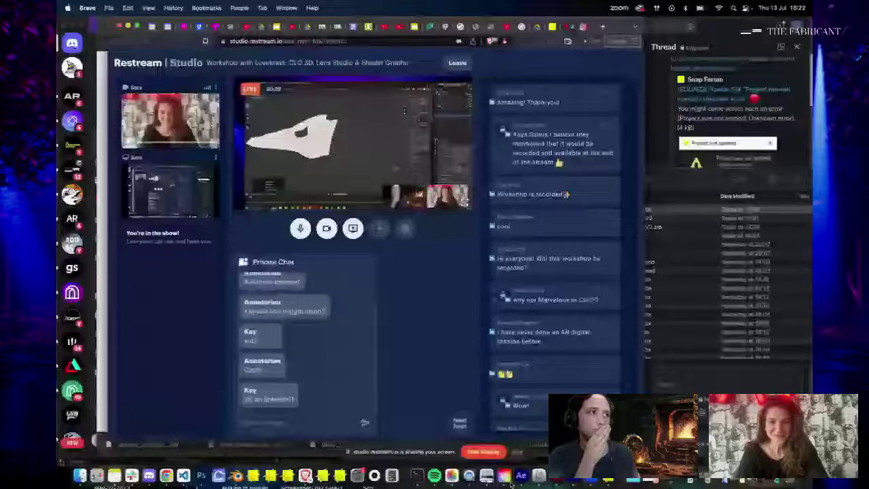
# Switch to Lens Studio and import poncho_tutorial.fbx from the _Fabricant folder into the project's resources with the offered FBX import options
pyautogui.press('super+Tab')
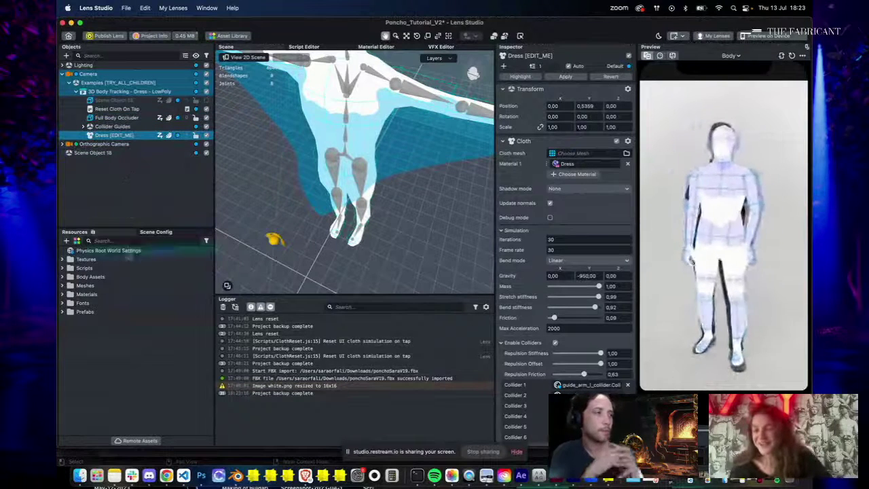
pyautogui.click(80, 476)
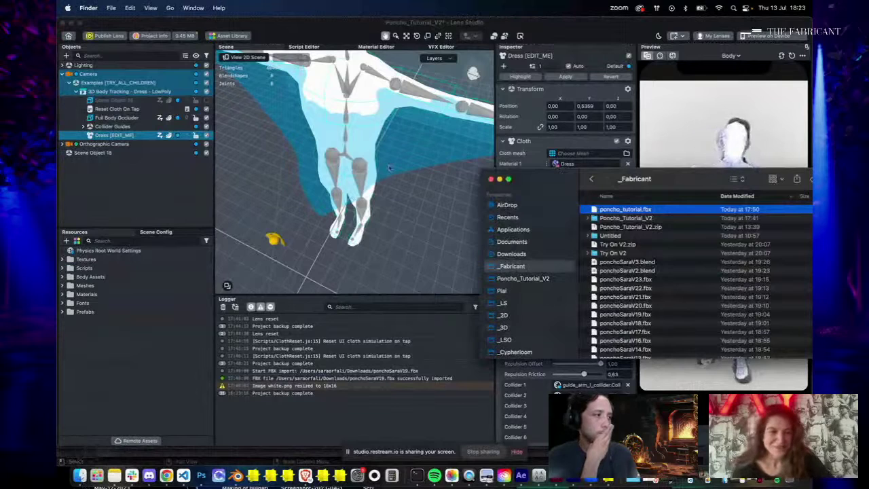
pyautogui.moveTo(542, 187); pyautogui.dragTo(487, 216)
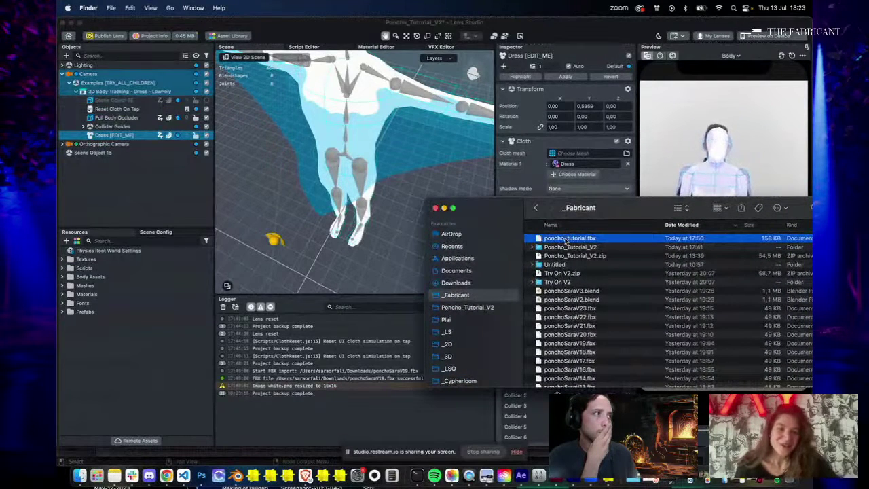
pyautogui.moveTo(565, 241); pyautogui.dragTo(136, 375)
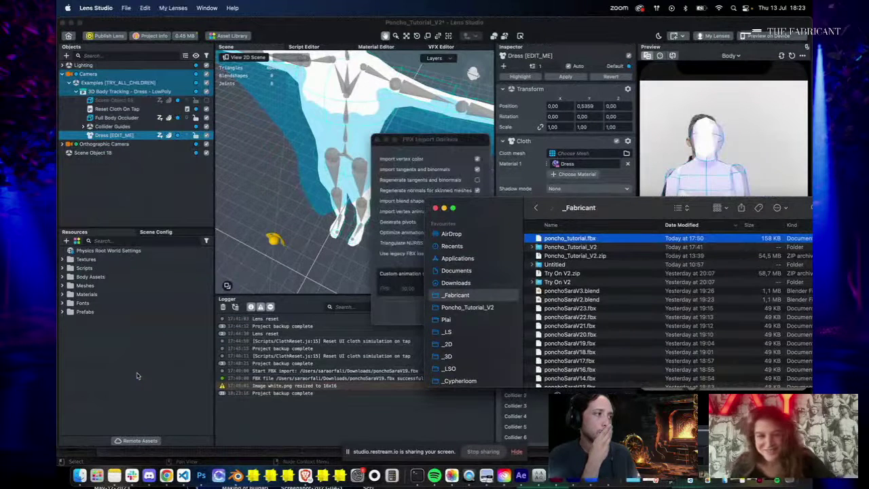
pyautogui.click(473, 312)
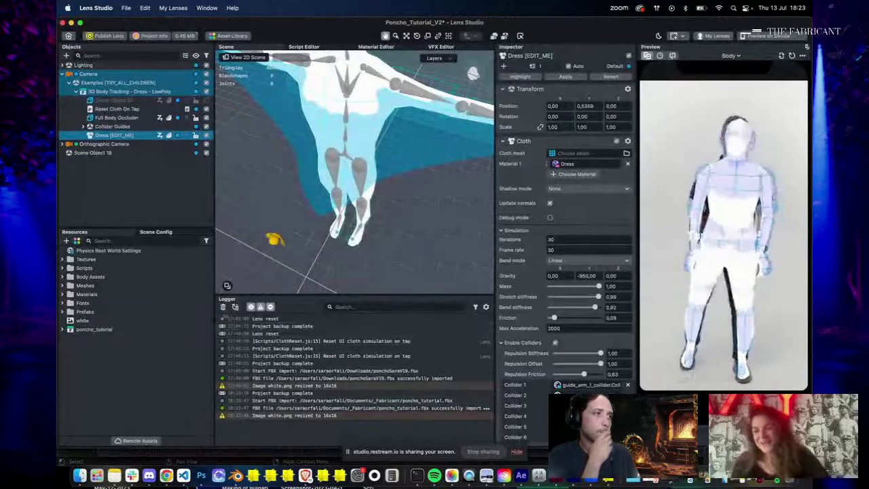
# Expand the imported poncho_tutorial resource and examine its materials, prefab and mesh V
pyautogui.click(62, 329)
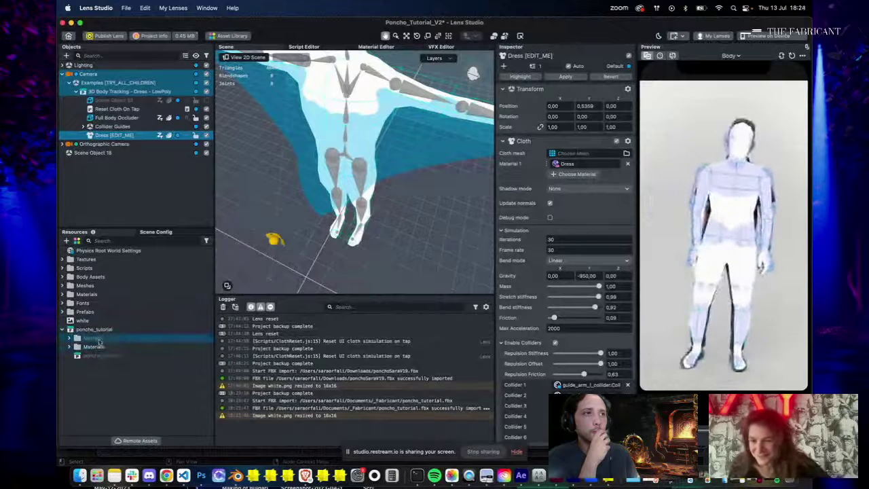
pyautogui.click(70, 347)
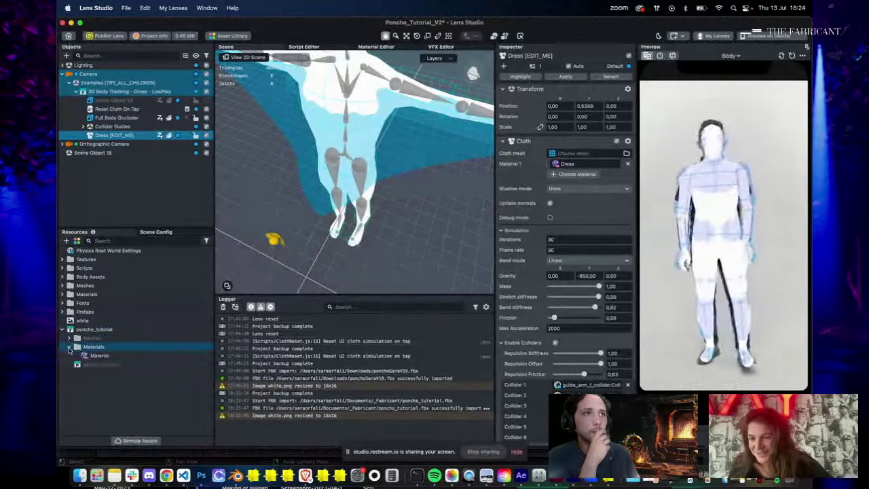
pyautogui.click(69, 338)
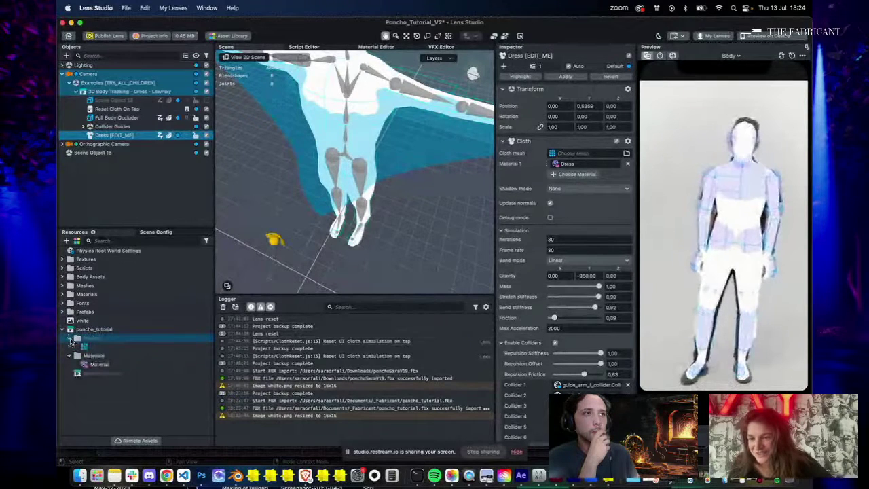
pyautogui.click(102, 374)
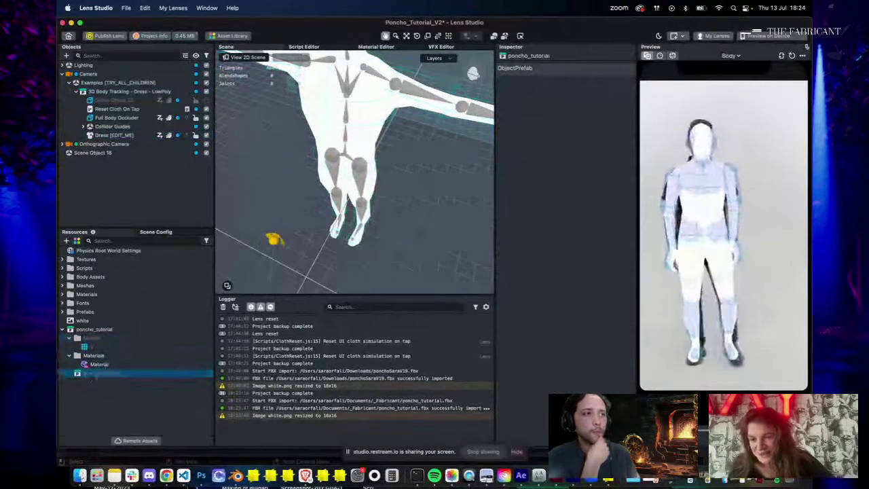
pyautogui.moveTo(107, 340); pyautogui.dragTo(107, 340)
pyautogui.click(99, 347)
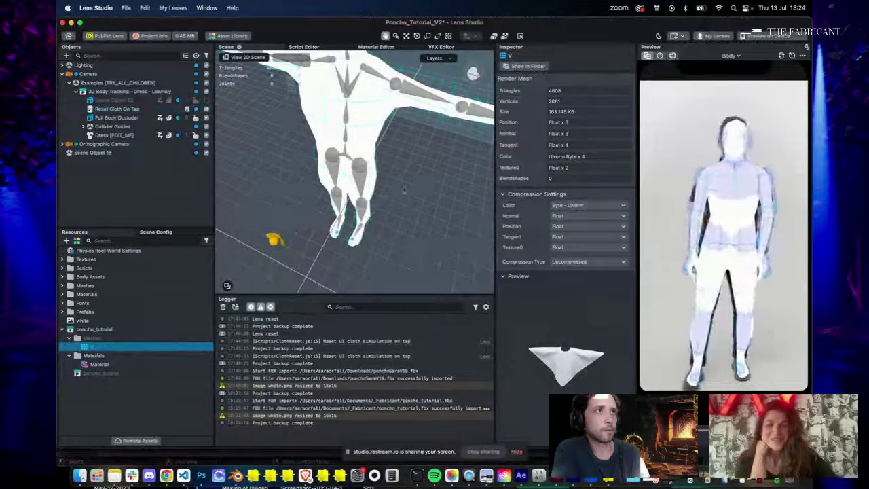
# Compare the try-on preview with the Full Body Occluder shown and hidden, and hide both it and the Collider Guides
pyautogui.click(207, 122)
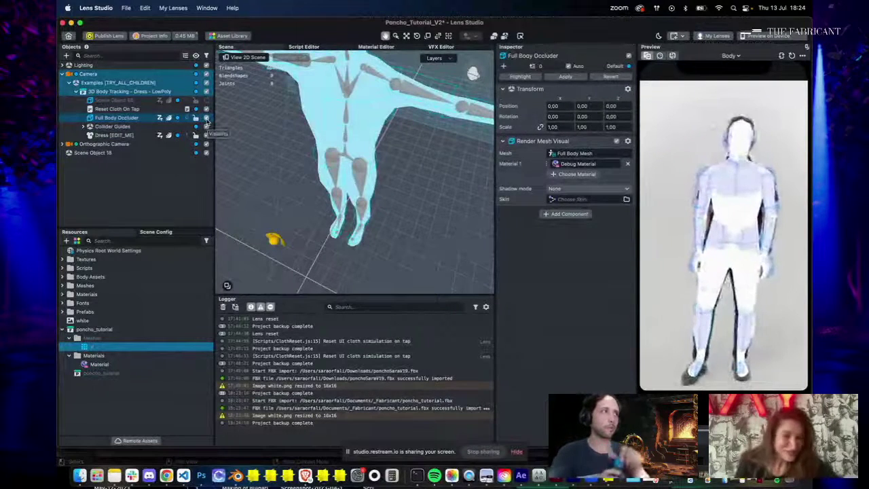
pyautogui.click(206, 119)
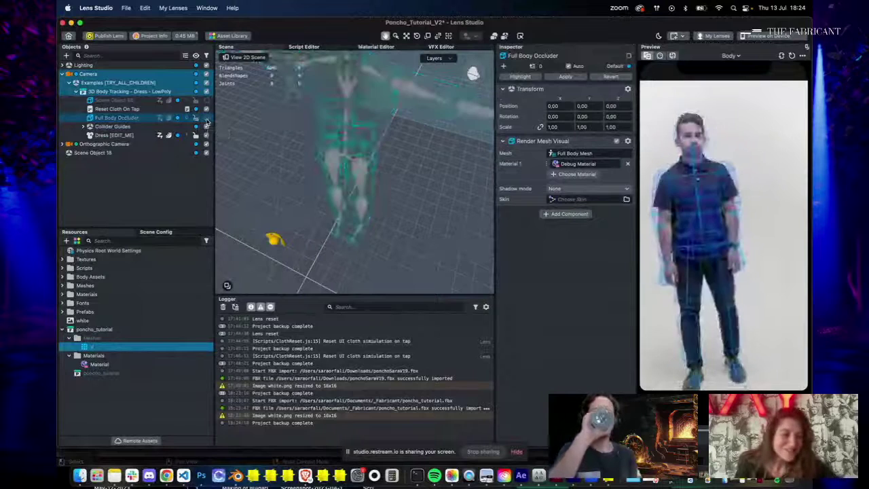
pyautogui.click(206, 119)
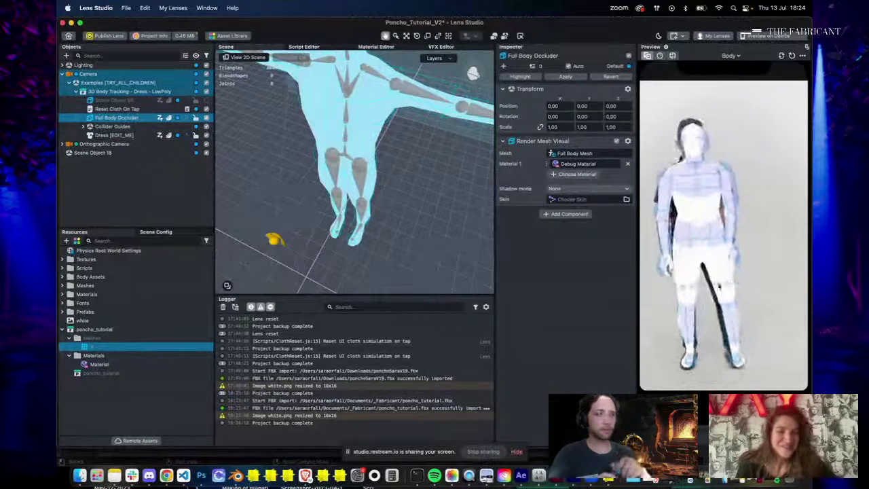
pyautogui.click(206, 120)
pyautogui.click(207, 119)
pyautogui.click(206, 119)
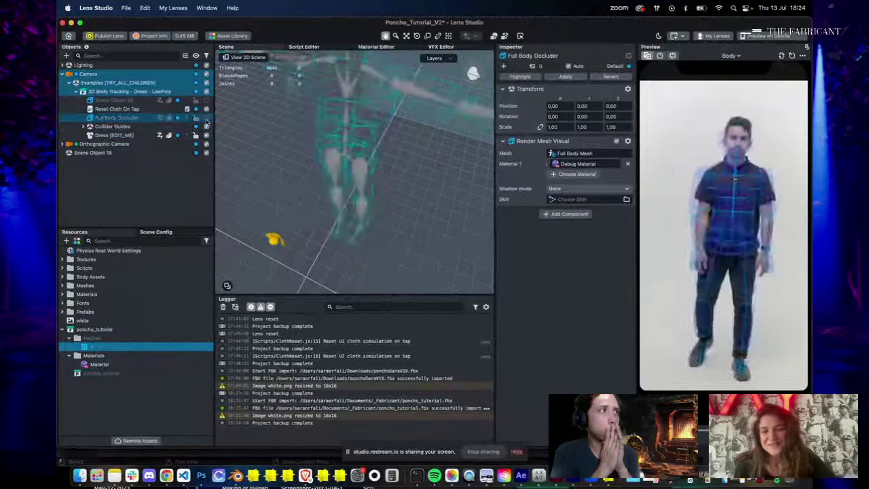
pyautogui.click(207, 120)
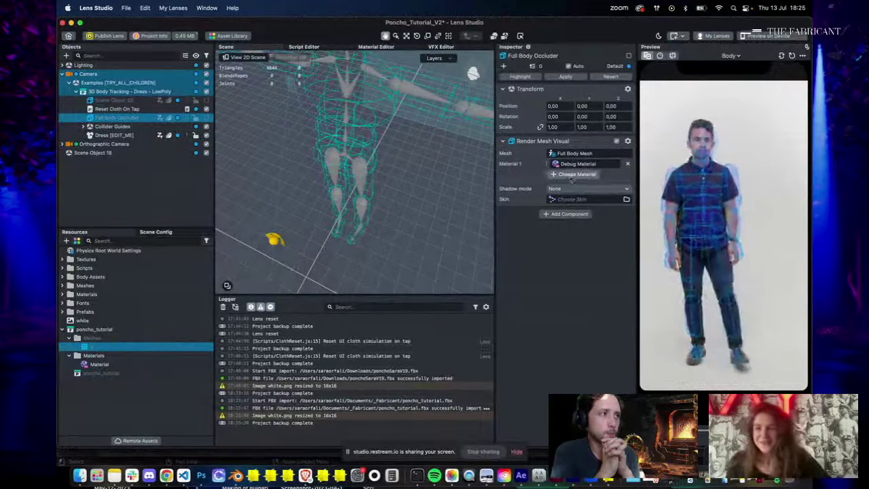
pyautogui.click(206, 128)
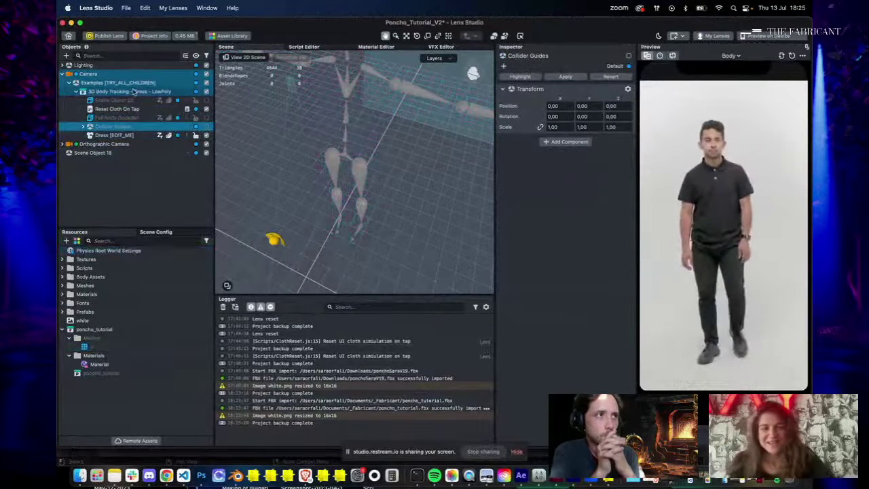
# Assign the imported poncho mesh V as the cloth mesh of the Dress [EDIT_ME] object
pyautogui.click(121, 136)
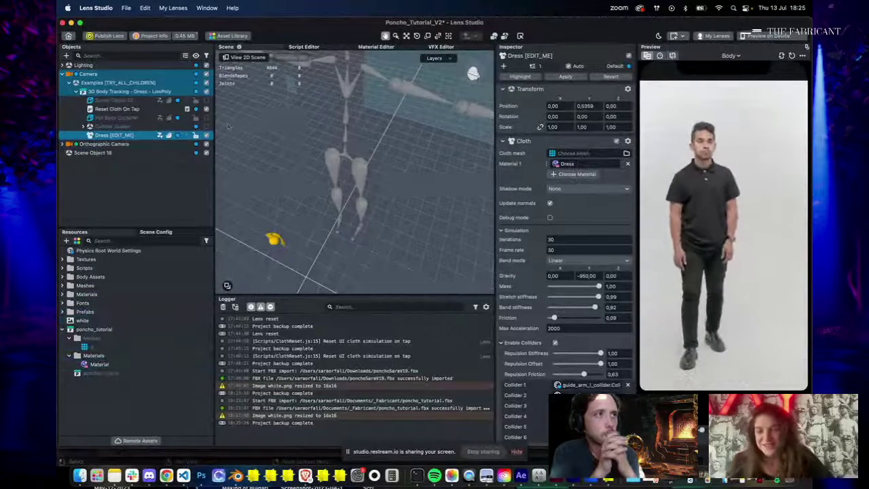
pyautogui.click(116, 164)
pyautogui.click(129, 135)
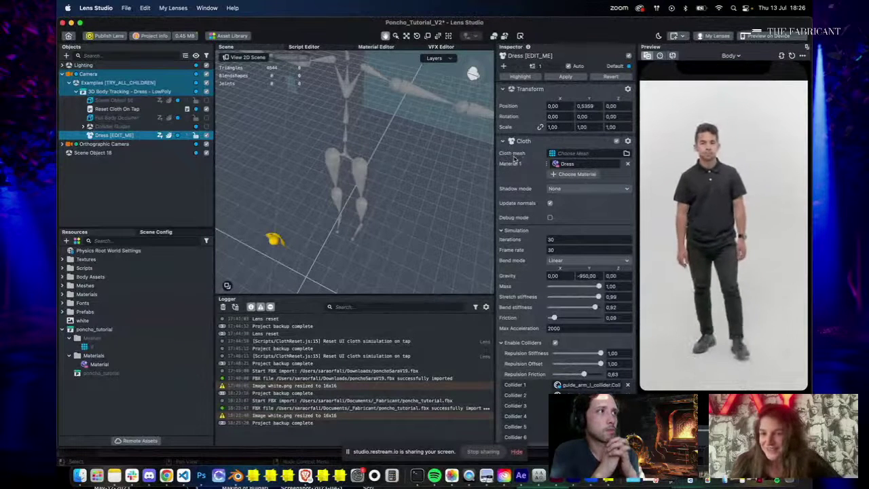
pyautogui.click(85, 348)
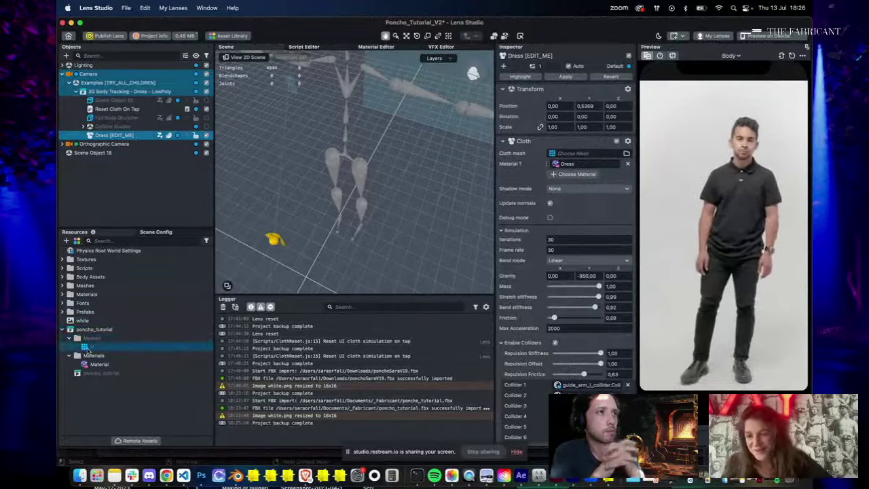
pyautogui.click(102, 135)
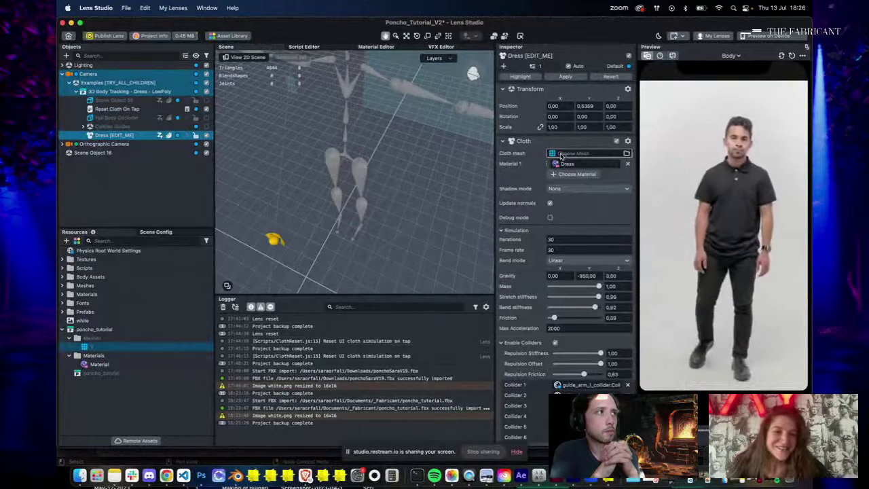
pyautogui.moveTo(561, 156); pyautogui.dragTo(561, 155)
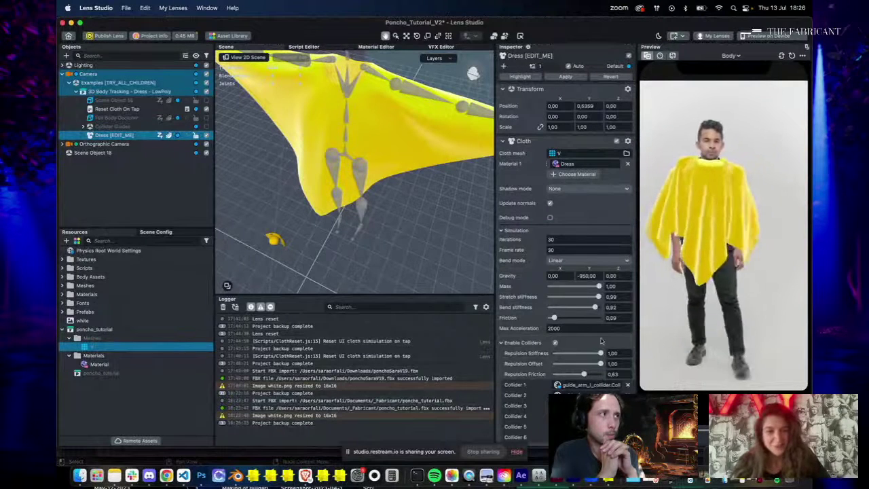
# Review the Dress cloth's simulation, collider and vertex binding settings, and expand the Collider Guides object
pyautogui.scroll(-3, 525, 360)
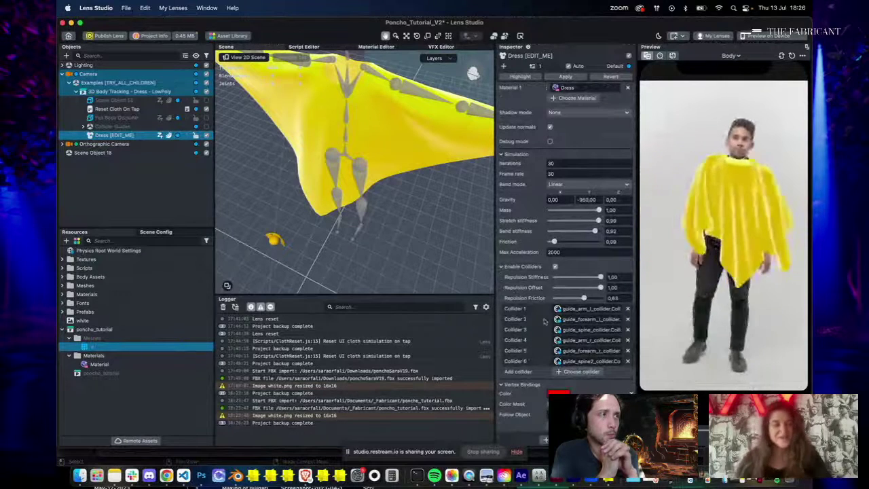
pyautogui.scroll(3, 540, 262)
pyautogui.scroll(-3, 540, 265)
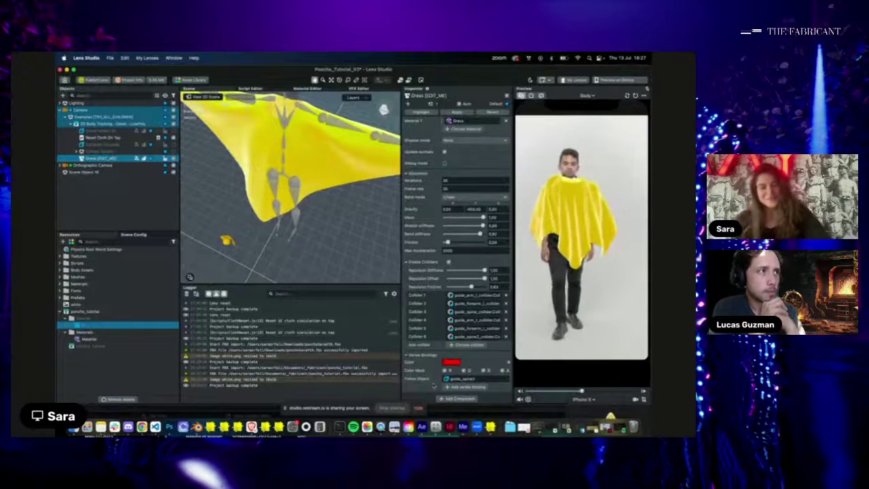
pyautogui.click(70, 150)
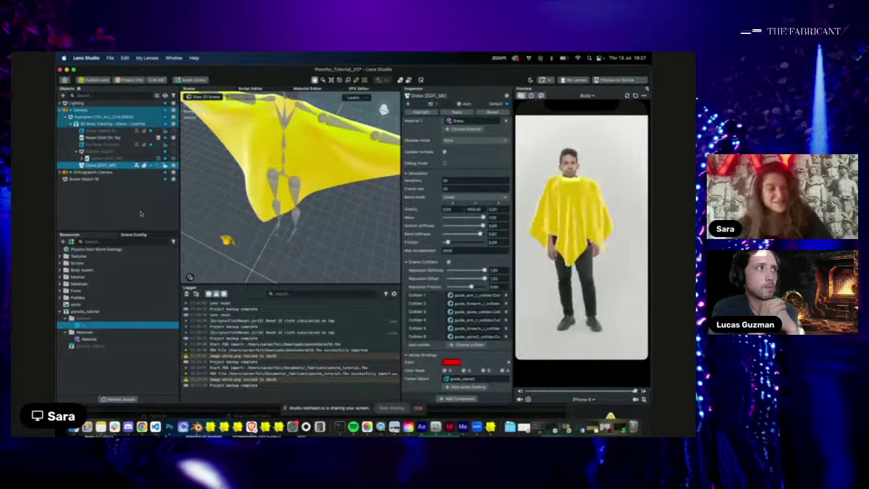
# Show the Collider Guides and examine the body-part guide objects nested under guides [EDIT_ME]
pyautogui.click(82, 158)
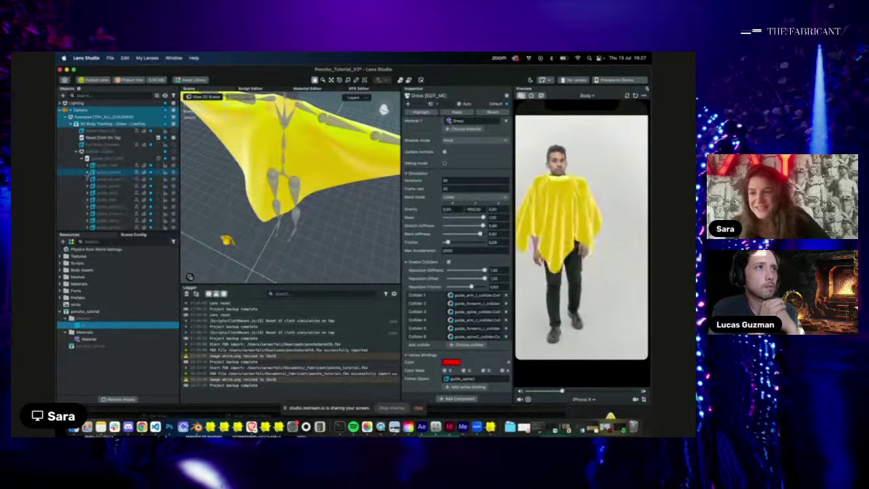
pyautogui.click(86, 158)
pyautogui.click(102, 152)
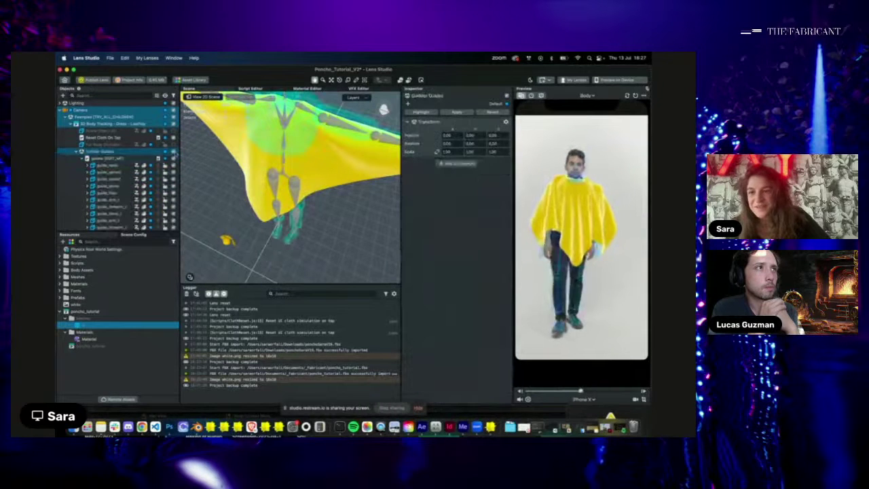
pyautogui.scroll(-2, 127, 191)
pyautogui.scroll(-2, 127, 192)
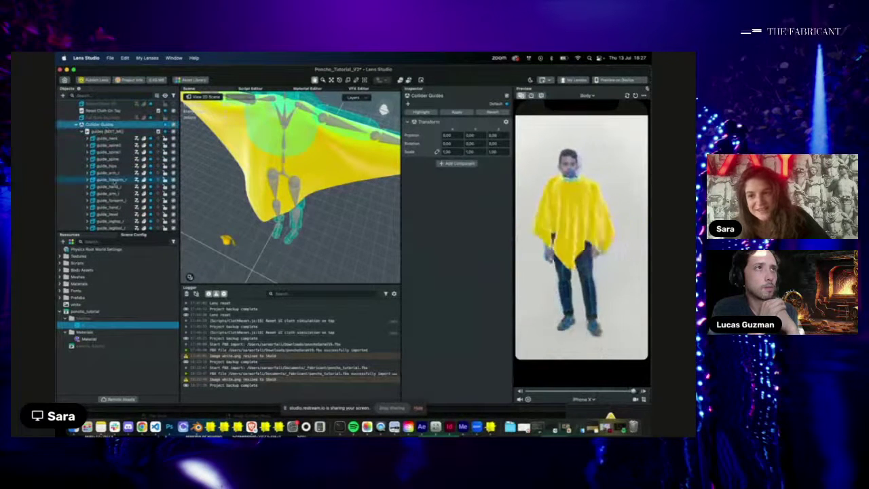
pyautogui.scroll(-3, 127, 192)
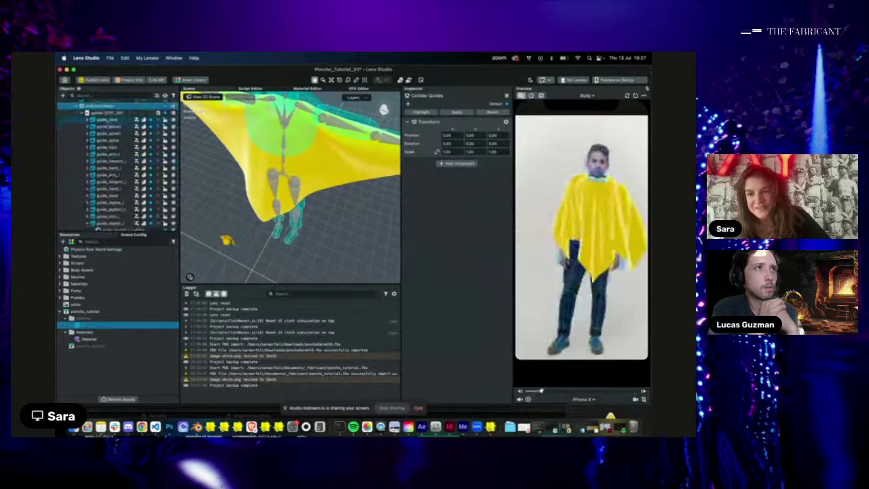
pyautogui.scroll(3, 126, 192)
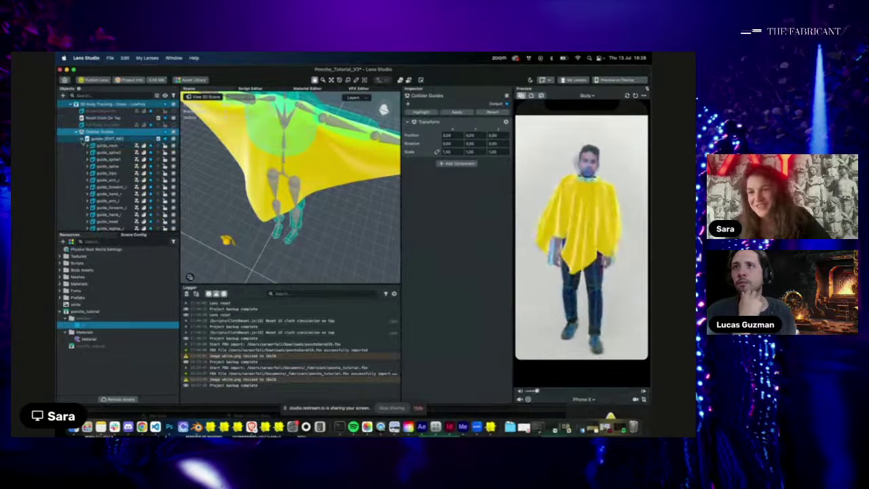
# Examine the Reset Cloth On Tap script settings, and collapse and hide the Collider Guides
pyautogui.click(107, 118)
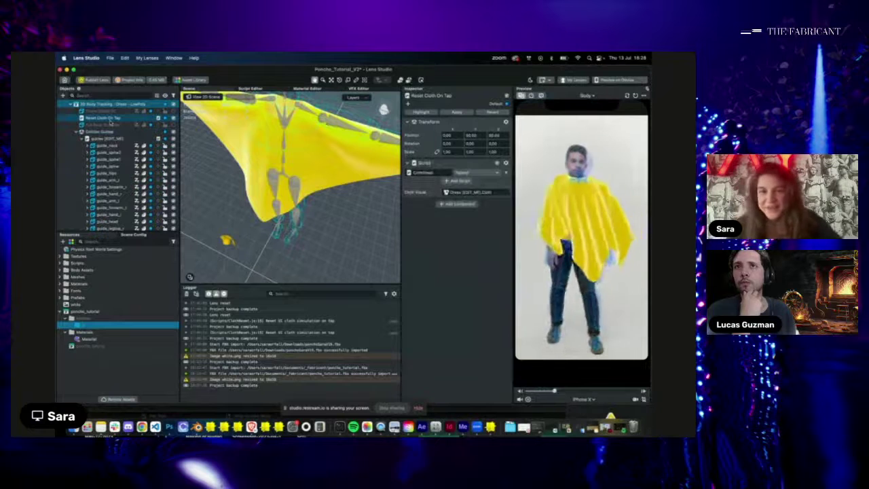
pyautogui.scroll(-2, 109, 175)
pyautogui.scroll(2, 108, 170)
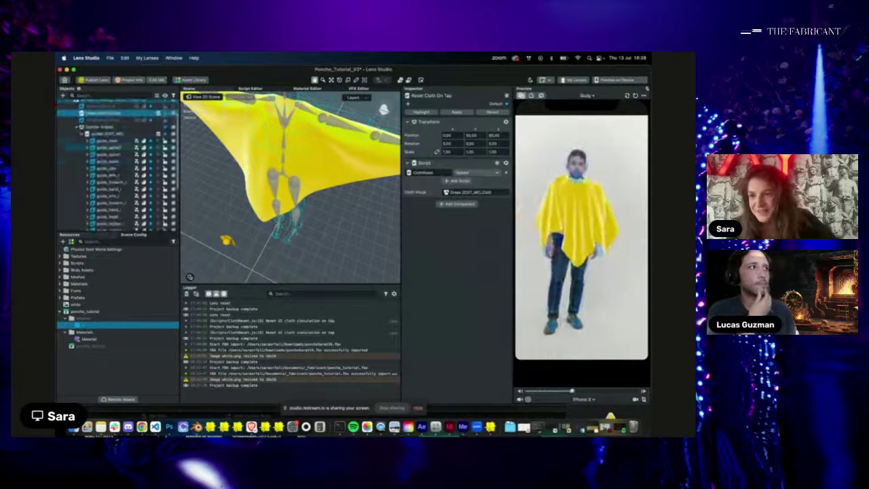
pyautogui.click(77, 127)
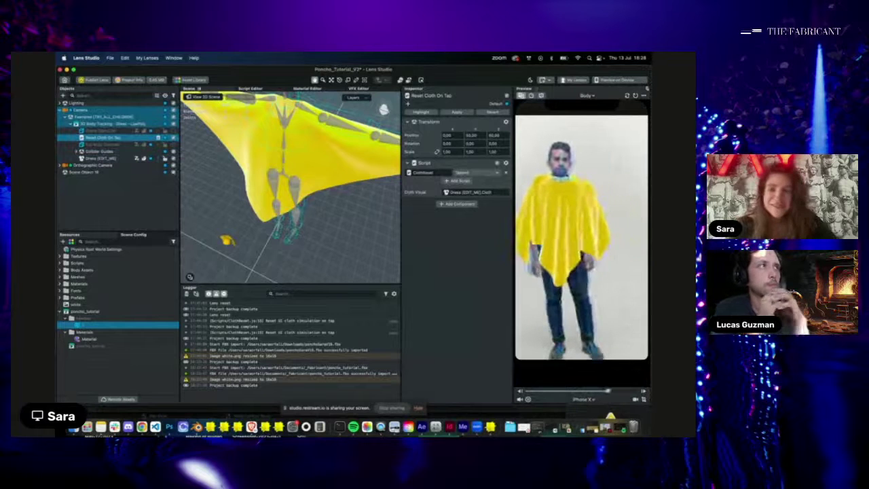
pyautogui.click(173, 152)
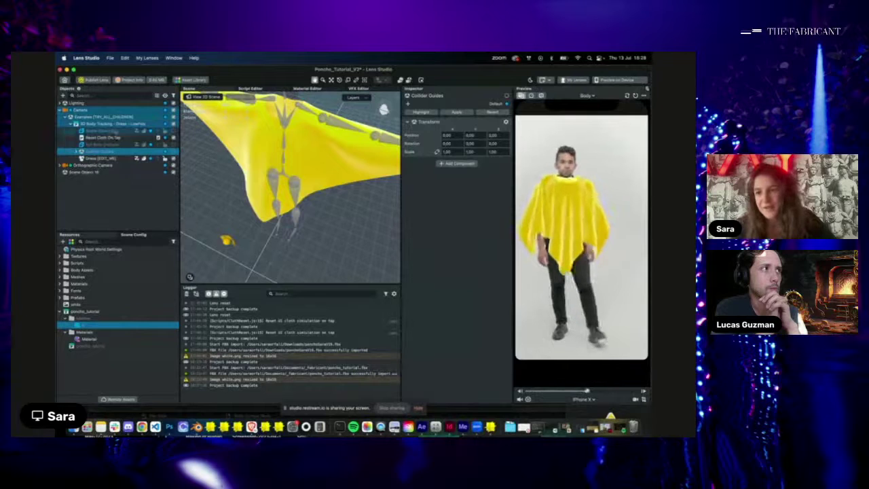
# Show the Full Body Occluder and replace its Debug Material with Occluder_Front
pyautogui.click(172, 145)
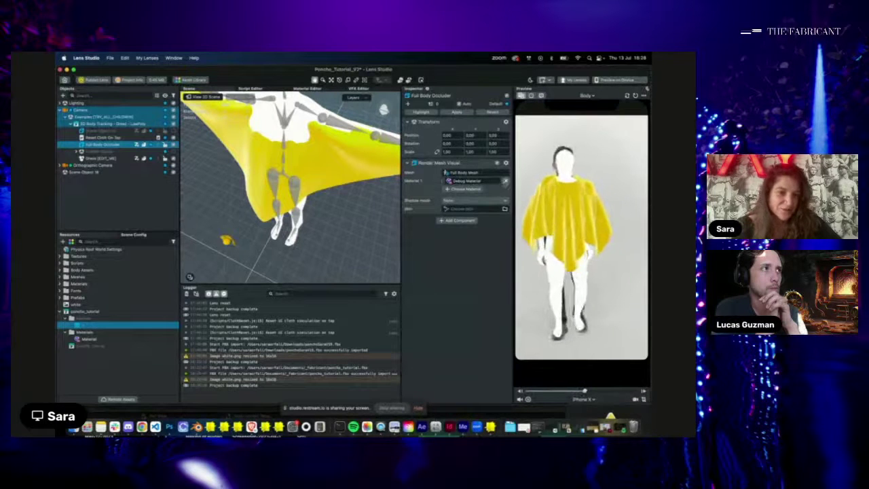
pyautogui.click(506, 180)
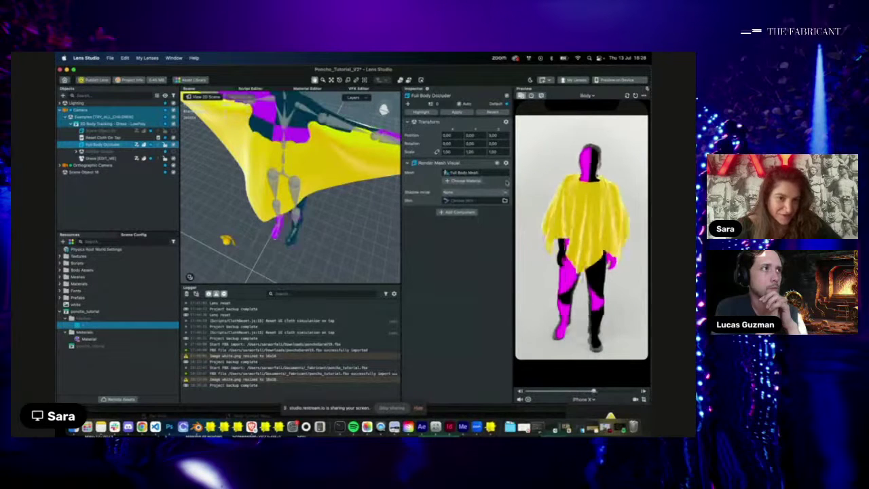
pyautogui.click(461, 181)
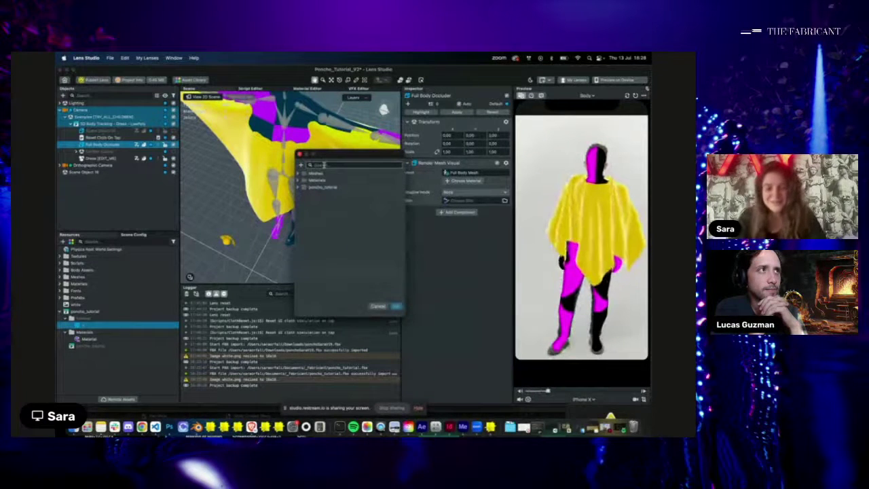
pyautogui.write('occu')
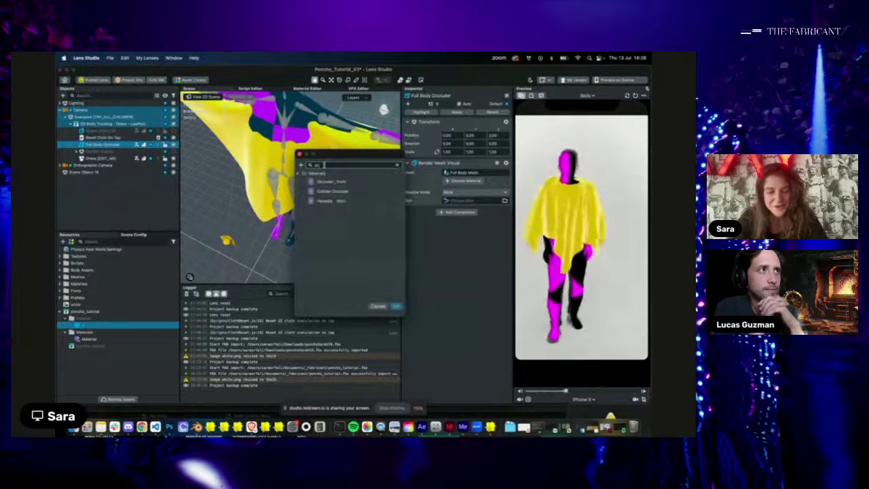
pyautogui.press('BackSpace')
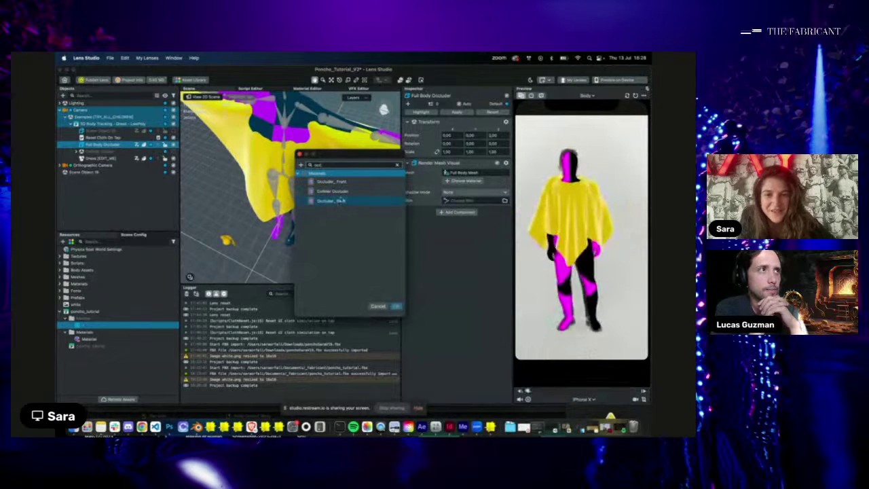
pyautogui.click(341, 183)
pyautogui.click(397, 307)
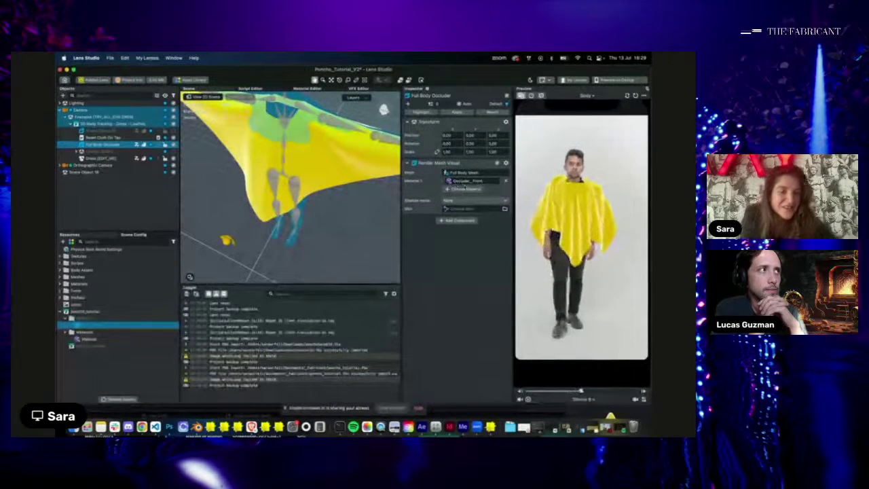
# Replace the Full Body Occluder's material with Occluder_Back
pyautogui.click(505, 181)
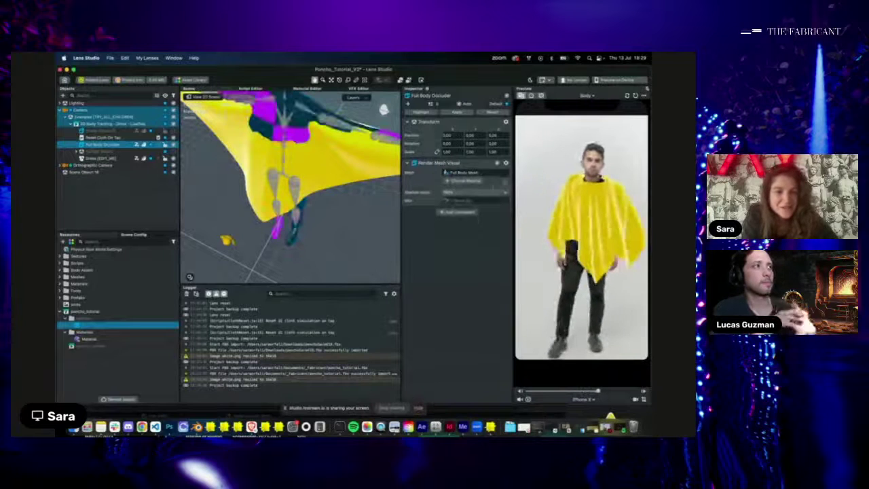
pyautogui.click(464, 181)
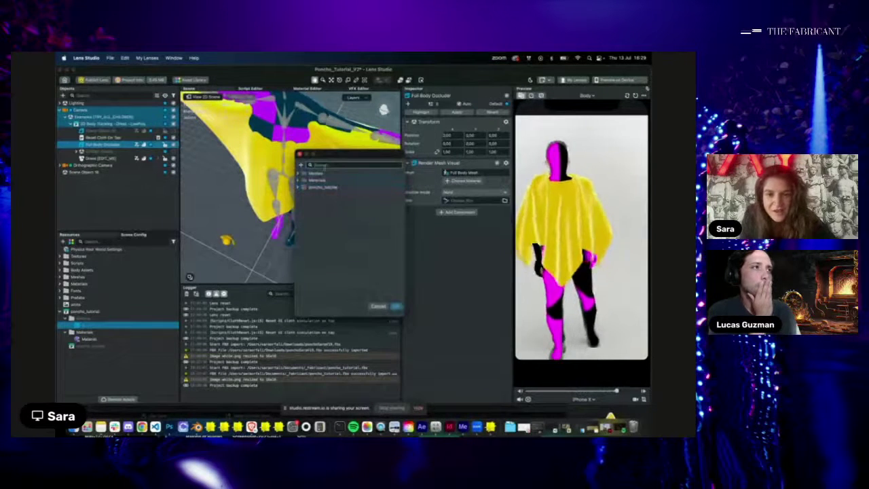
pyautogui.write('occ')
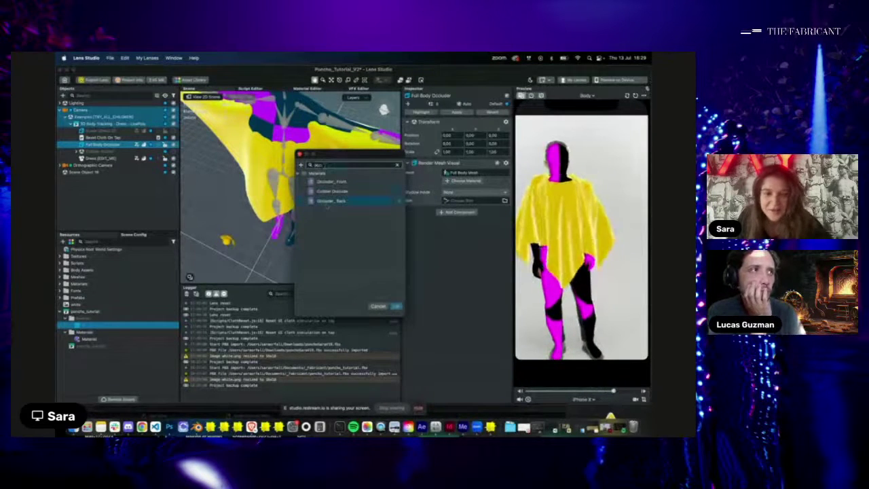
pyautogui.click(328, 202)
pyautogui.click(395, 306)
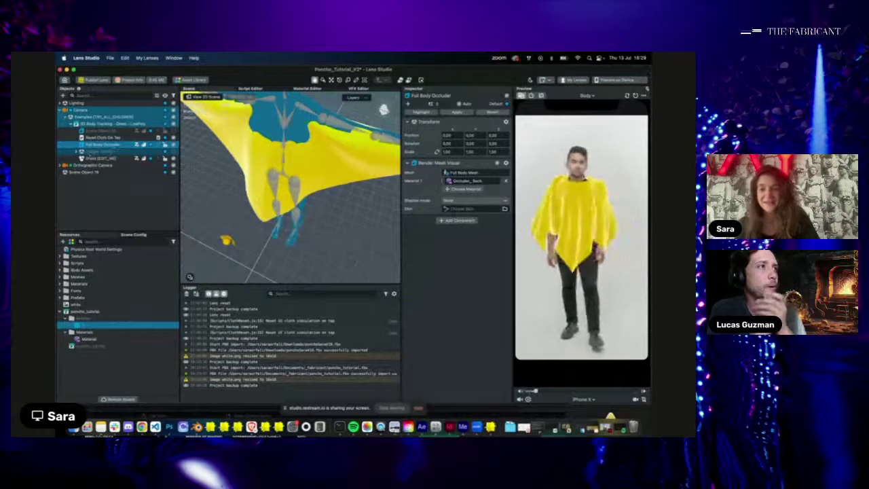
# Review the cloth settings of Dress [EDIT_ME] and lower its mass to 0 to test the drape
pyautogui.click(99, 159)
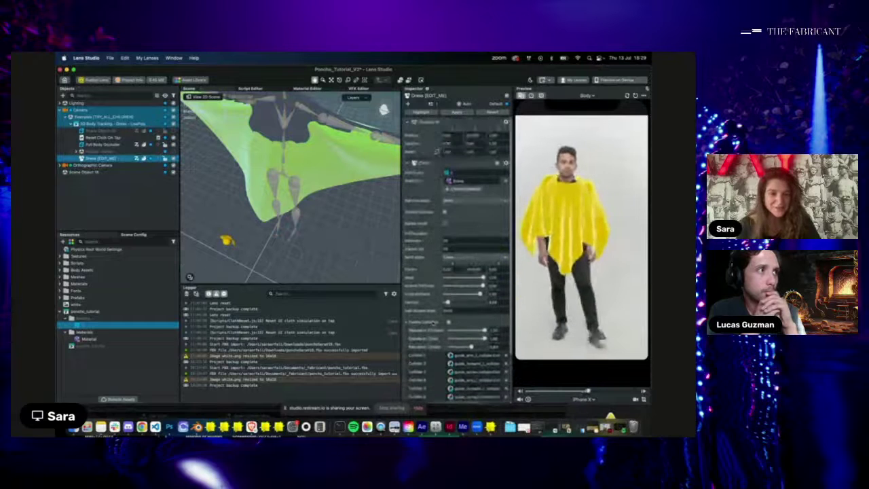
pyautogui.scroll(-5, 433, 322)
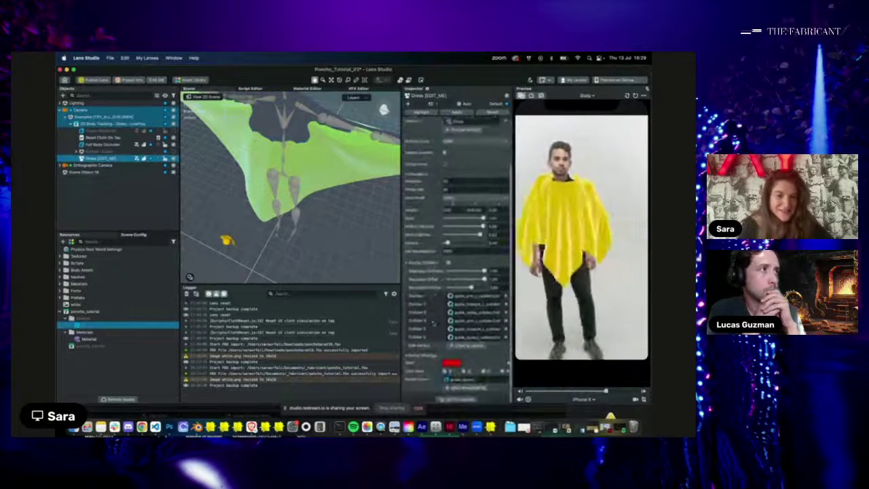
pyautogui.scroll(3, 435, 324)
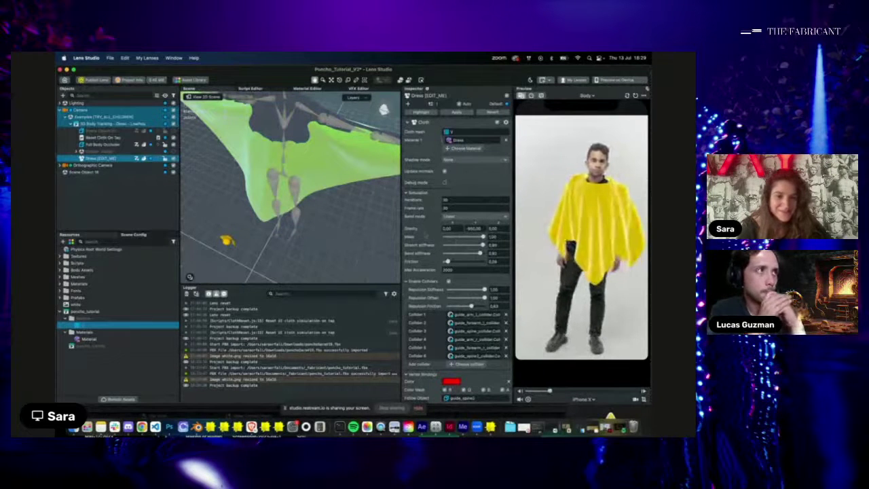
pyautogui.scroll(2, 431, 203)
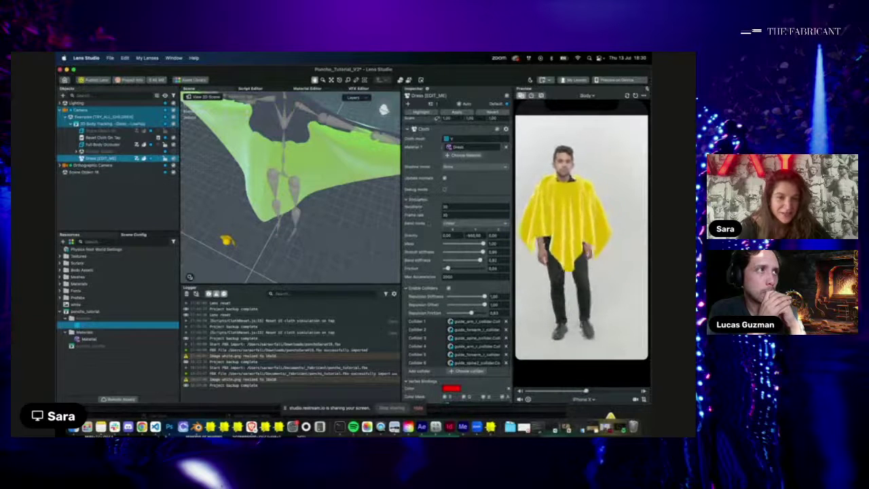
pyautogui.moveTo(483, 243); pyautogui.dragTo(451, 244)
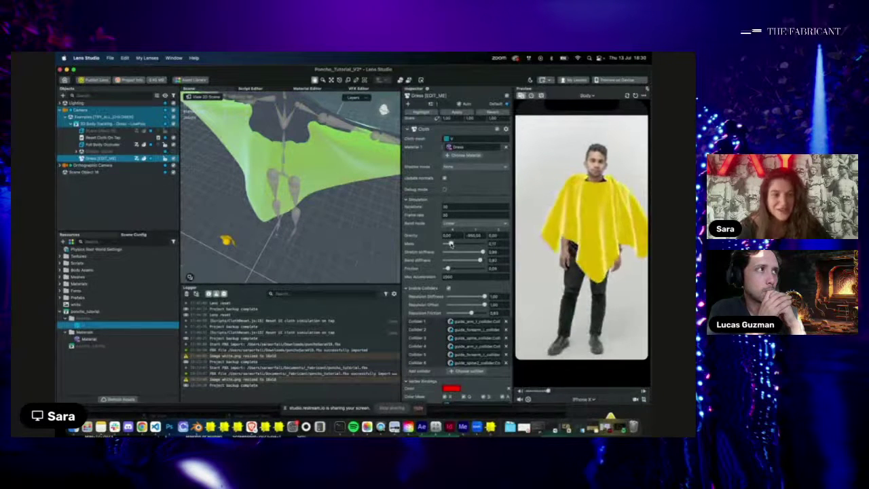
pyautogui.moveTo(450, 244)
pyautogui.mouseDown()
pyautogui.moveTo(458, 243)
pyautogui.moveTo(439, 245)
pyautogui.mouseUp()
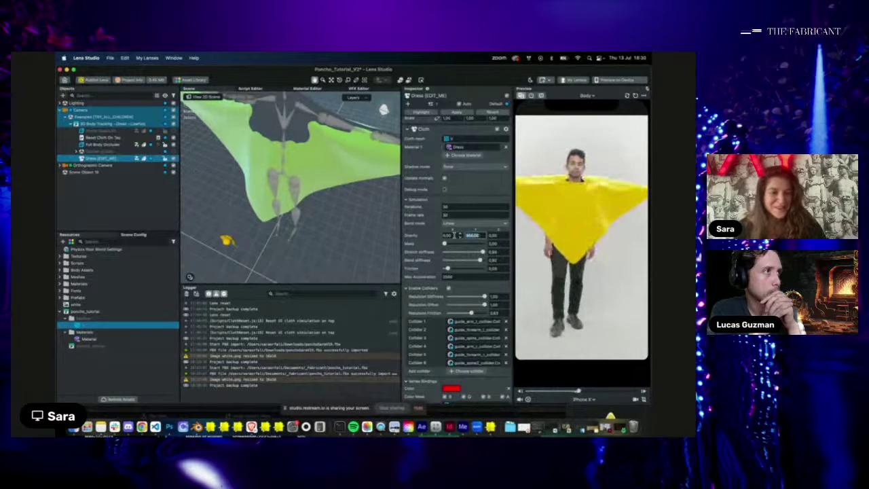
# Test upward gravity on the Dress cloth with a higher mass, and return the mass to 0 and the vertical gravity to a negative value
pyautogui.moveTo(446, 243); pyautogui.dragTo(463, 244)
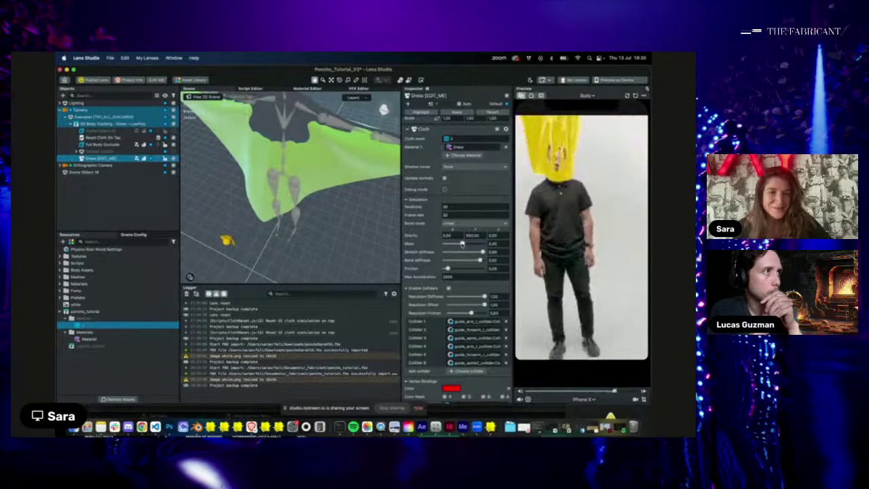
pyautogui.moveTo(463, 244); pyautogui.dragTo(444, 243)
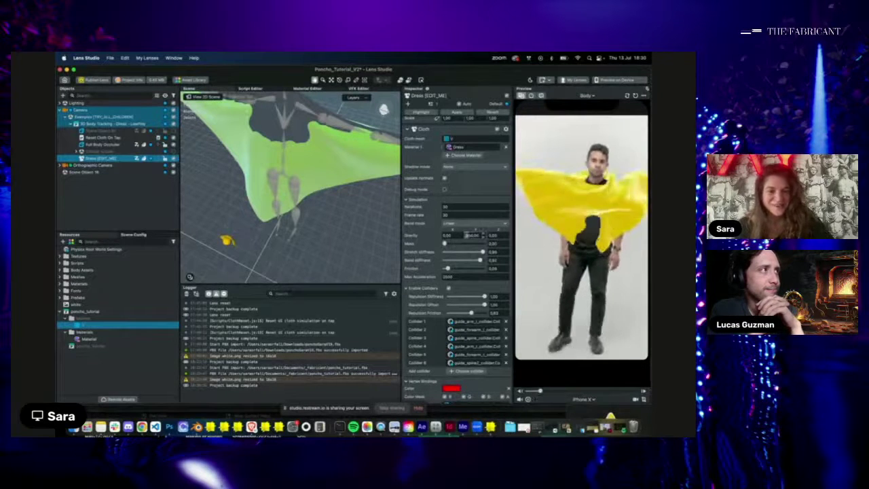
pyautogui.click(471, 235)
pyautogui.write('-999')
pyautogui.press('Return')
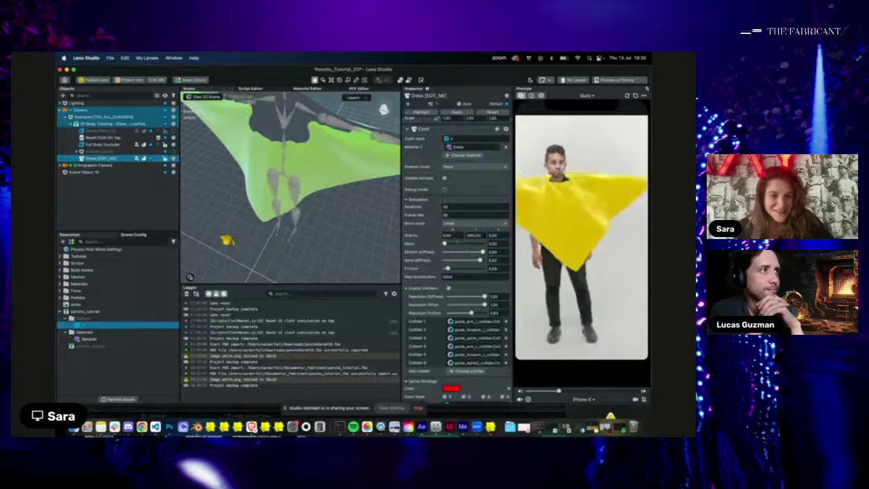
# Try a stretch stiffness of about 0.54 and a bend stiffness of about 0.79 on the Dress cloth
pyautogui.click(465, 252)
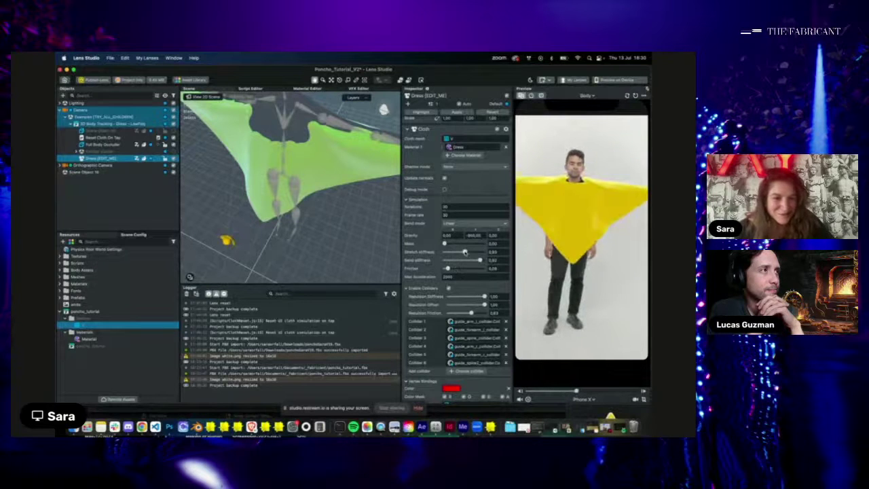
pyautogui.click(475, 252)
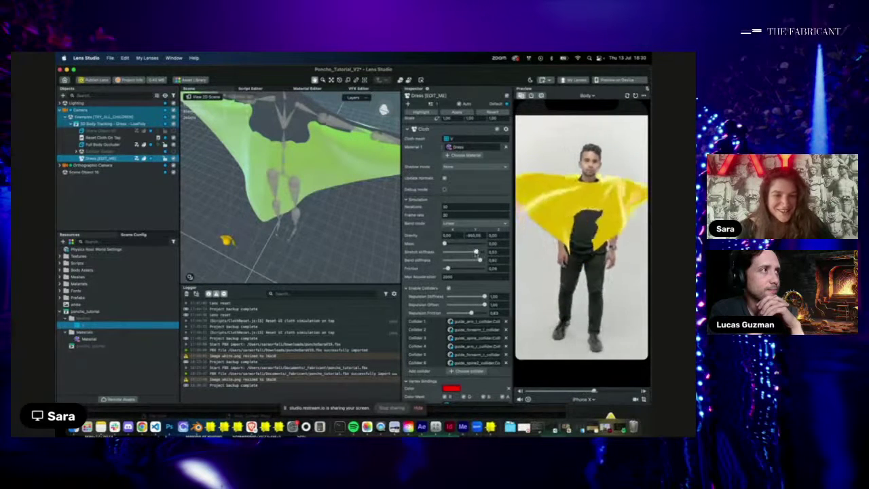
pyautogui.moveTo(476, 252)
pyautogui.mouseDown()
pyautogui.moveTo(462, 252)
pyautogui.moveTo(476, 261)
pyautogui.mouseUp()
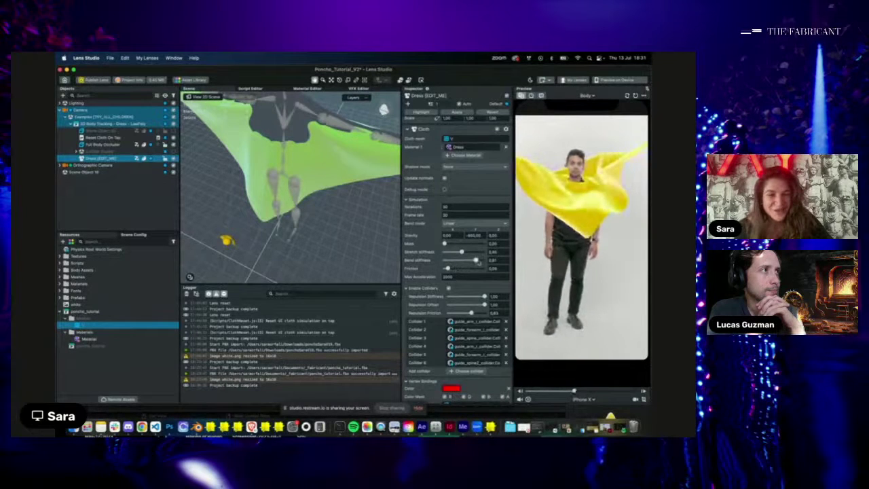
pyautogui.moveTo(478, 260)
pyautogui.mouseDown()
pyautogui.moveTo(449, 261)
pyautogui.moveTo(477, 254)
pyautogui.moveTo(467, 253)
pyautogui.moveTo(475, 261)
pyautogui.mouseUp()
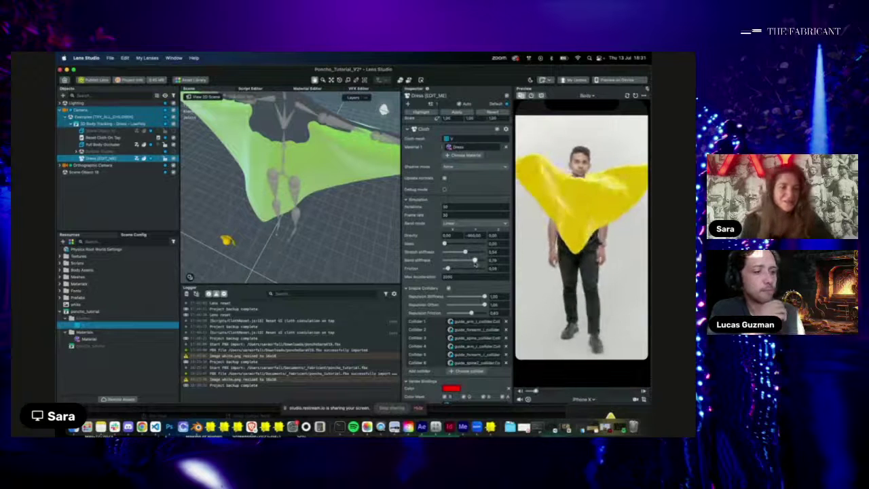
# Set the Dress cloth's mass to about 0.68, stretch stiffness to about 0.87 and bend stiffness to about 0.90
pyautogui.scroll(-2, 437, 303)
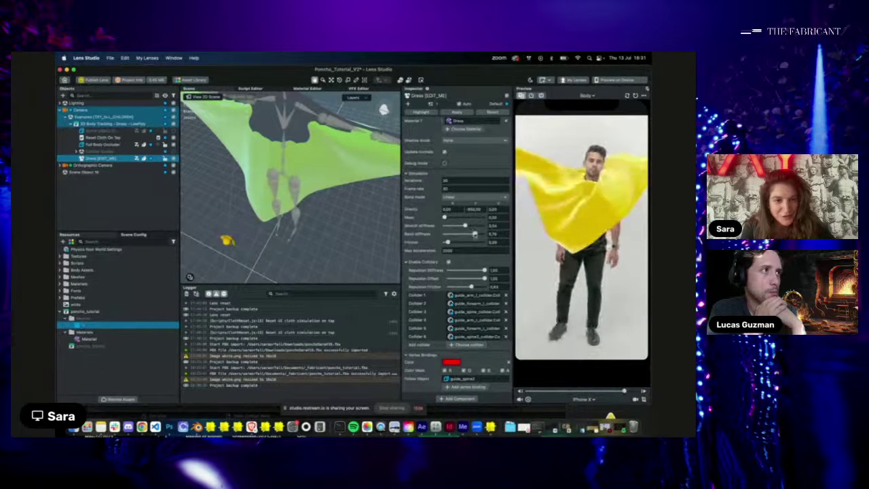
pyautogui.moveTo(466, 225)
pyautogui.mouseDown()
pyautogui.moveTo(479, 226)
pyautogui.moveTo(454, 217)
pyautogui.moveTo(470, 217)
pyautogui.mouseUp()
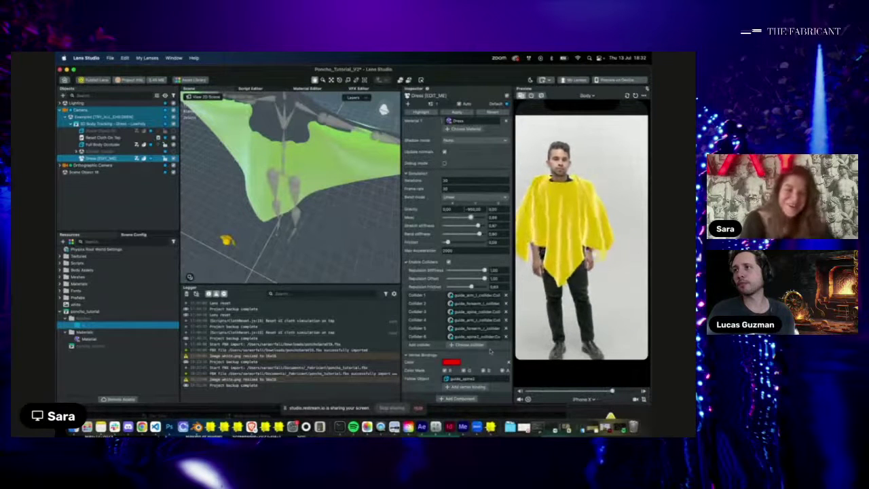
pyautogui.scroll(3, 464, 365)
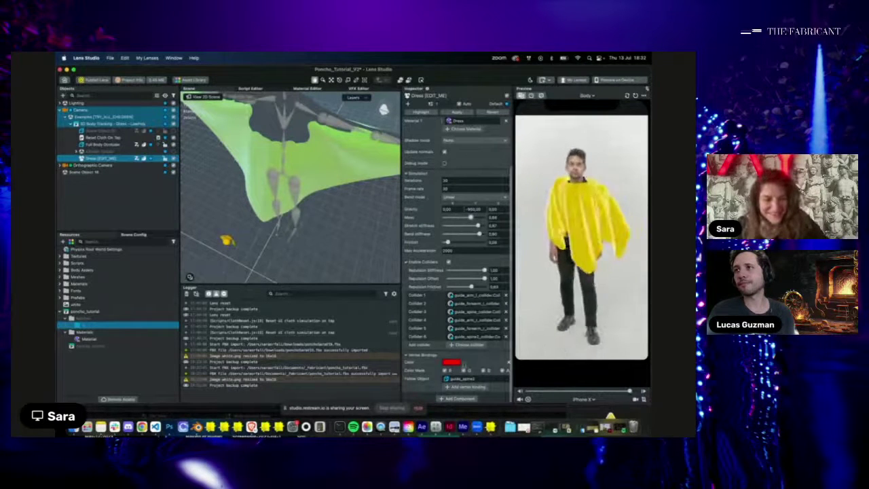
# Collapse the poncho_tutorial resource folder and replace the material on the Dress [EDIT_ME] cloth with Debug Material
pyautogui.scroll(-3, 464, 364)
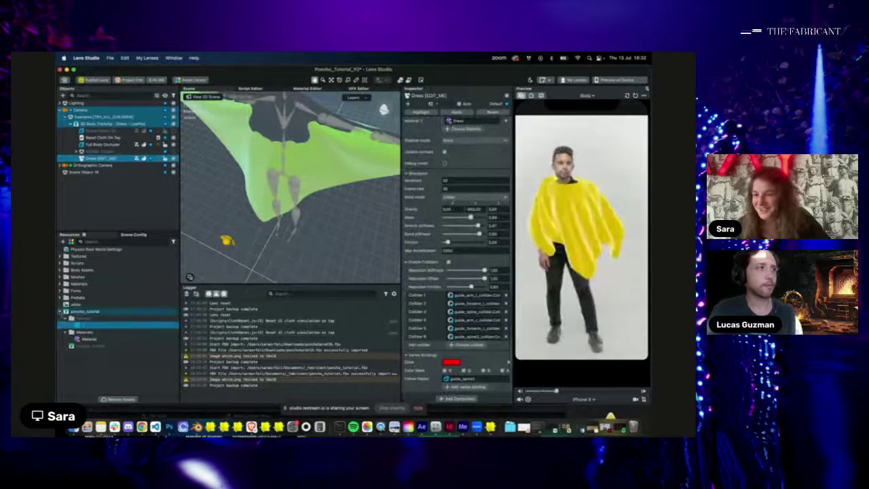
pyautogui.click(61, 311)
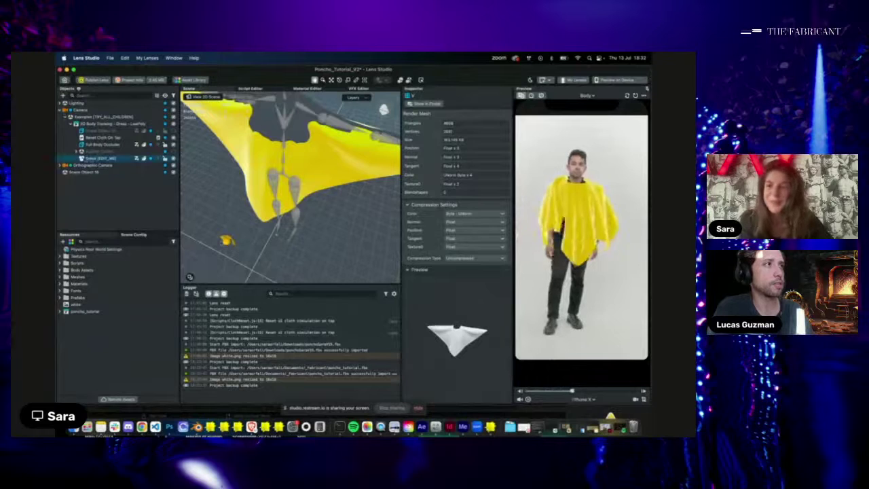
pyautogui.click(98, 158)
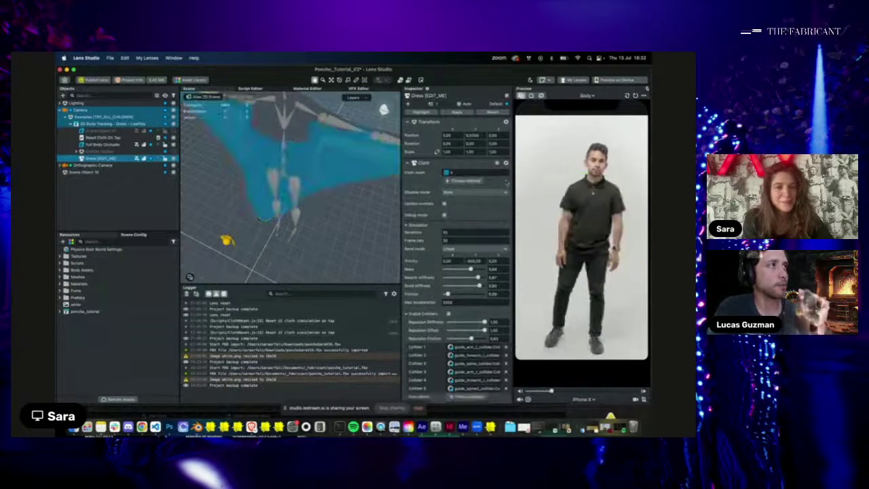
pyautogui.click(445, 224)
pyautogui.click(463, 180)
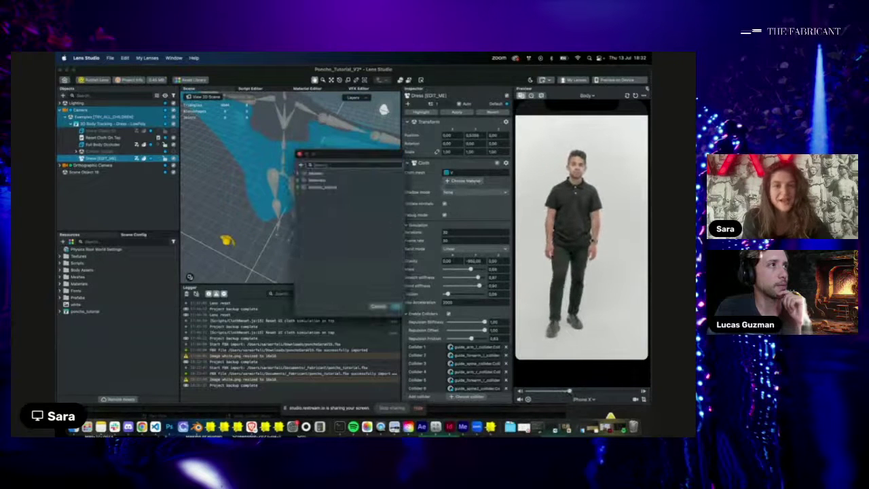
pyautogui.write('deb')
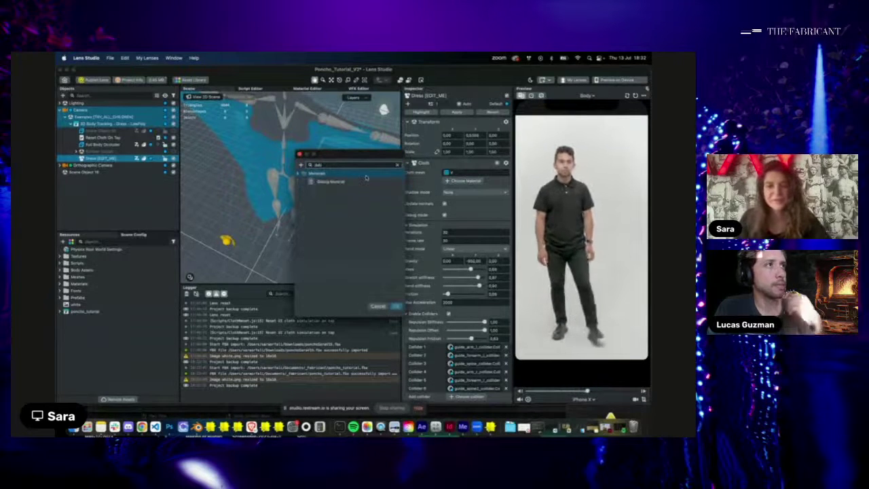
pyautogui.click(362, 182)
pyautogui.click(396, 307)
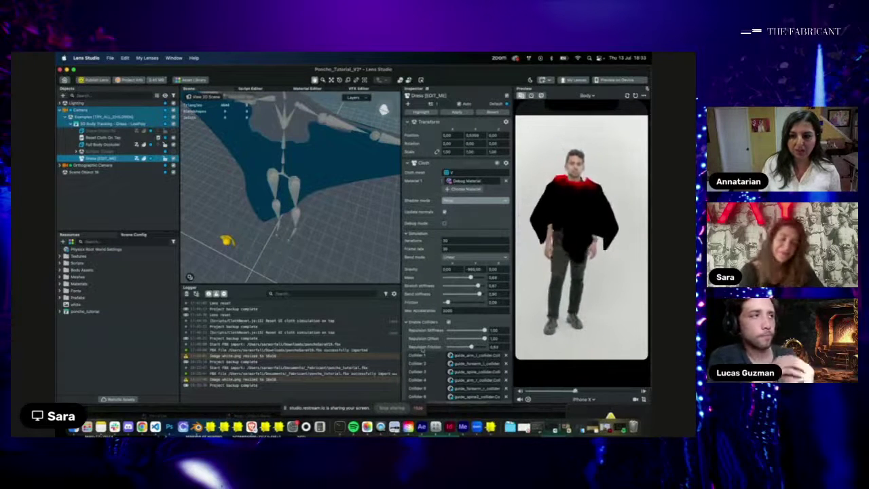
# Review the dress's cloth collider settings, select the Collider Guides, and disable the Dress [EDIT_ME] object to expose them
pyautogui.scroll(-3, 422, 350)
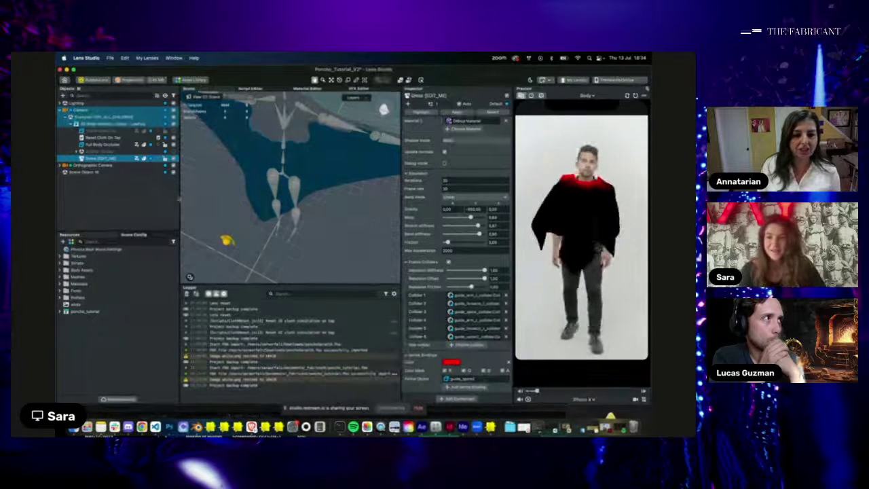
pyautogui.click(100, 150)
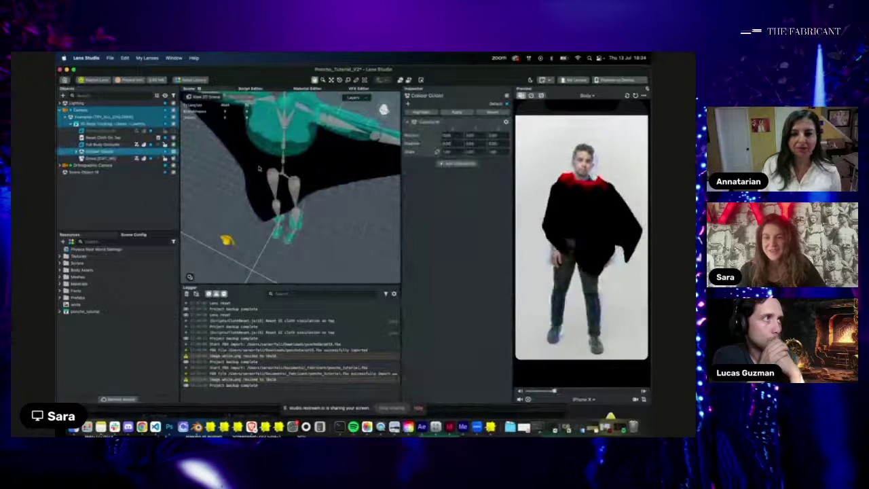
pyautogui.keyDown('alt'); pyautogui.moveTo(270, 209); pyautogui.dragTo(288, 208); pyautogui.keyUp('alt')
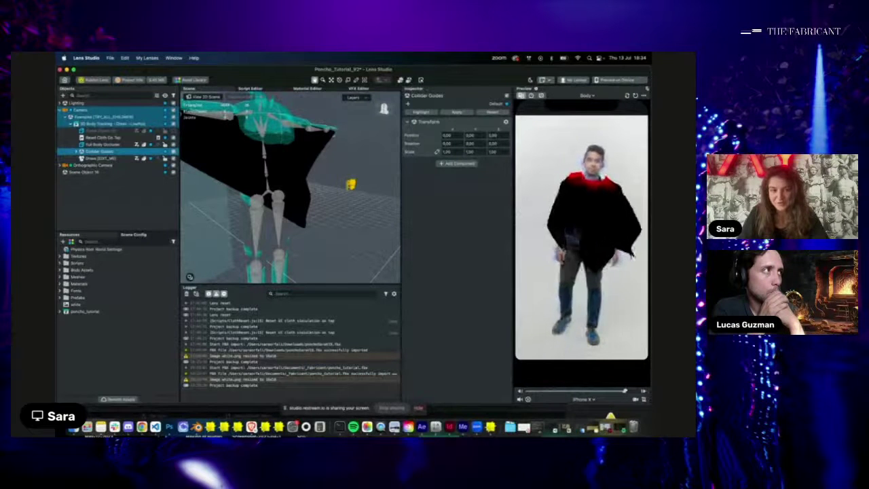
pyautogui.click(172, 158)
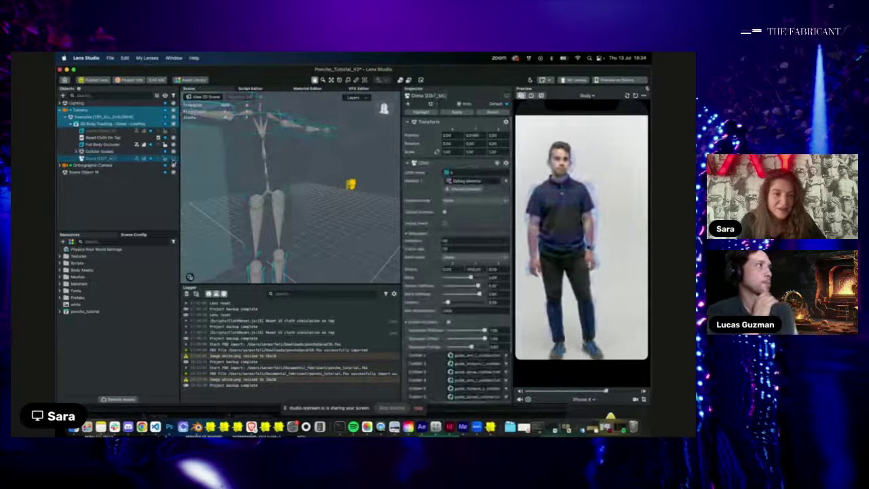
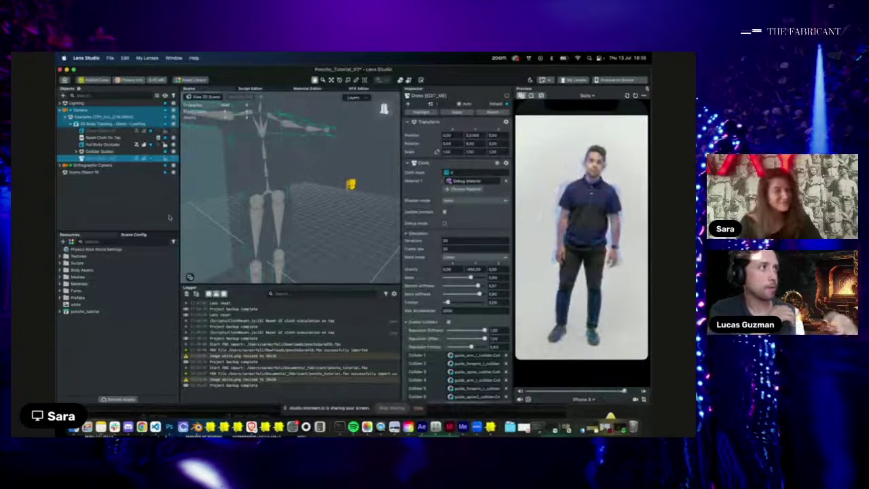
pyautogui.click(252, 426)
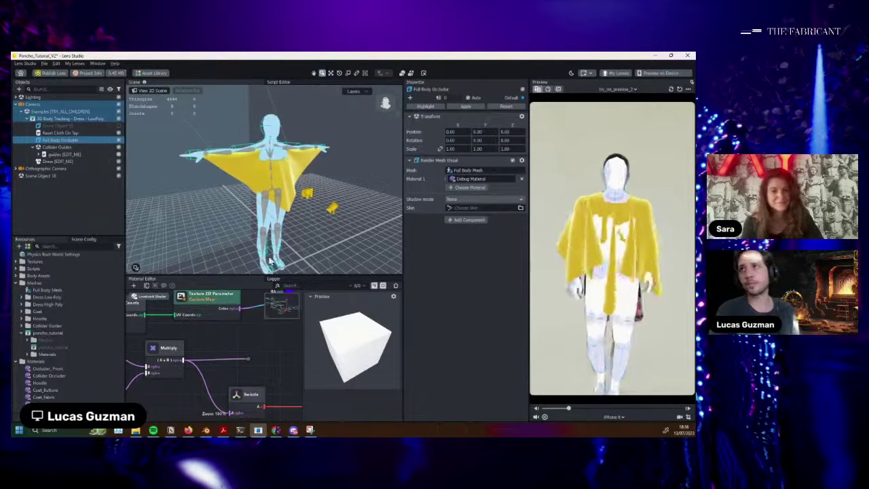
# Resize the workspace areas to narrow the object and resource lists and enlarge the Material Editor
pyautogui.moveTo(258, 276); pyautogui.dragTo(258, 280)
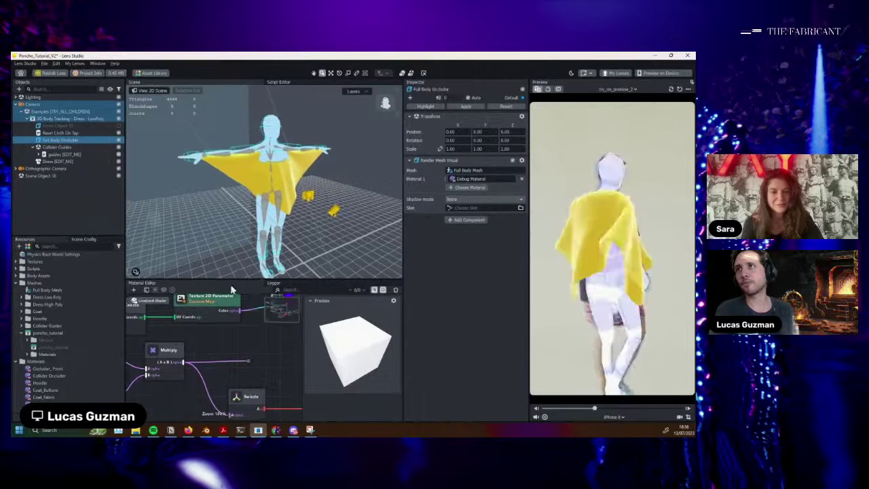
pyautogui.moveTo(125, 271); pyautogui.dragTo(82, 268)
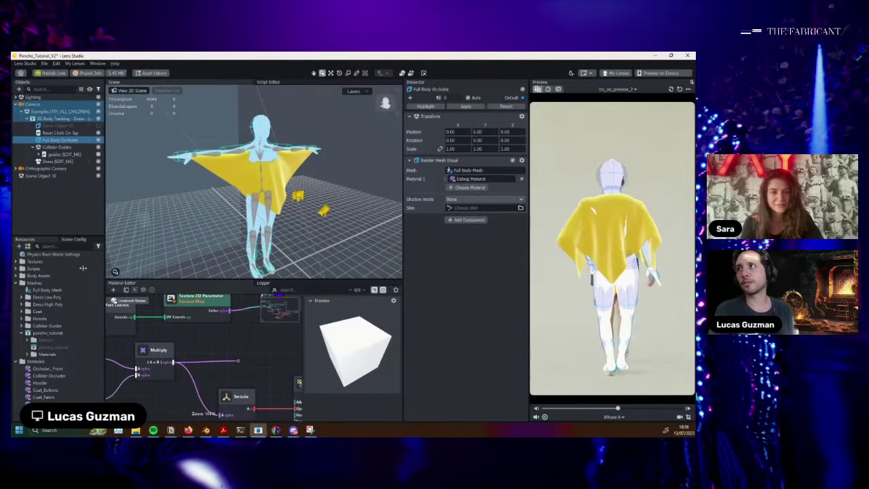
pyautogui.click(402, 252)
pyautogui.moveTo(404, 253); pyautogui.dragTo(412, 250)
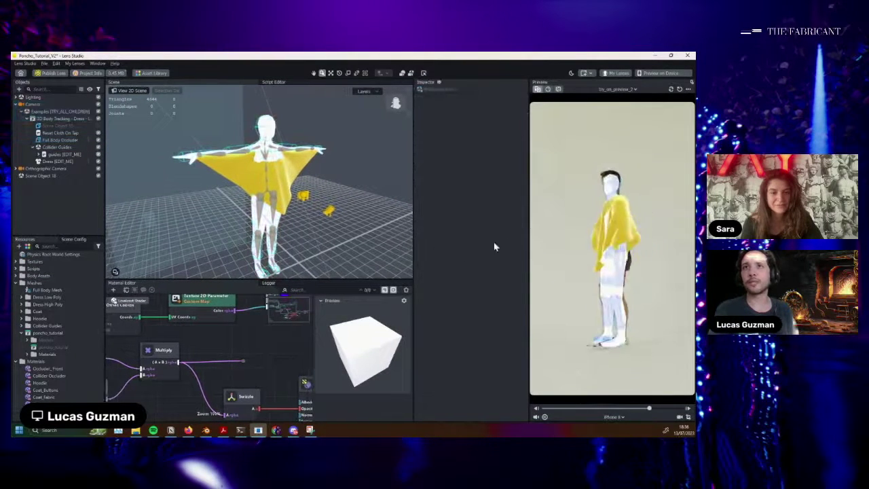
pyautogui.moveTo(529, 249)
pyautogui.mouseDown()
pyautogui.moveTo(559, 250)
pyautogui.moveTo(531, 253)
pyautogui.mouseUp()
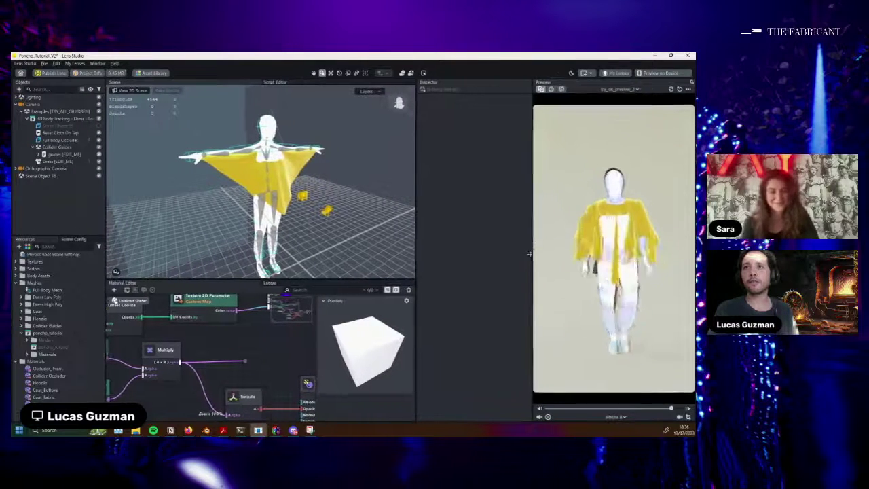
pyautogui.click(309, 275)
pyautogui.moveTo(312, 278); pyautogui.dragTo(301, 239)
# Assign the Lovekravt Shader as the cloth material of the Dress [EDIT_ME] object
pyautogui.keyDown('alt'); pyautogui.moveTo(305, 204); pyautogui.dragTo(325, 191); pyautogui.keyUp('alt')
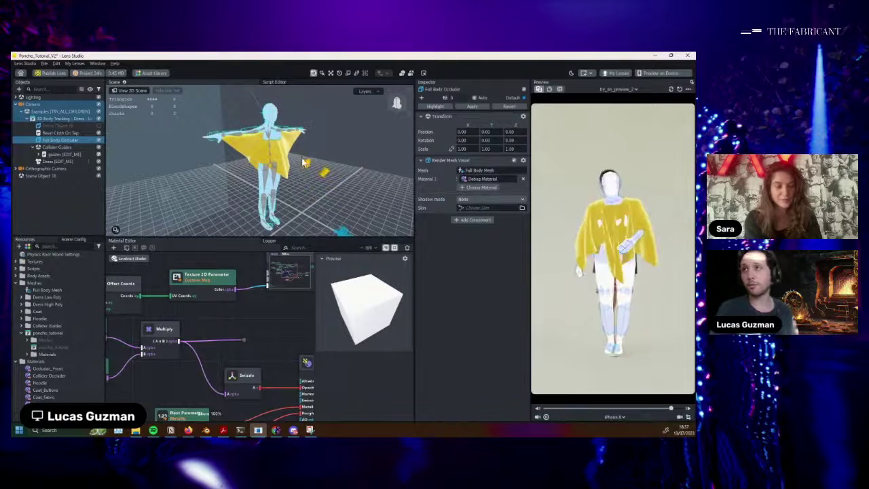
pyautogui.moveTo(303, 162)
pyautogui.keyDown('alt'); pyautogui.mouseDown()
pyautogui.moveTo(296, 158)
pyautogui.moveTo(288, 173)
pyautogui.moveTo(300, 179)
pyautogui.moveTo(290, 173)
pyautogui.mouseUp(); pyautogui.keyUp('alt')
pyautogui.scroll(5, 291, 174)
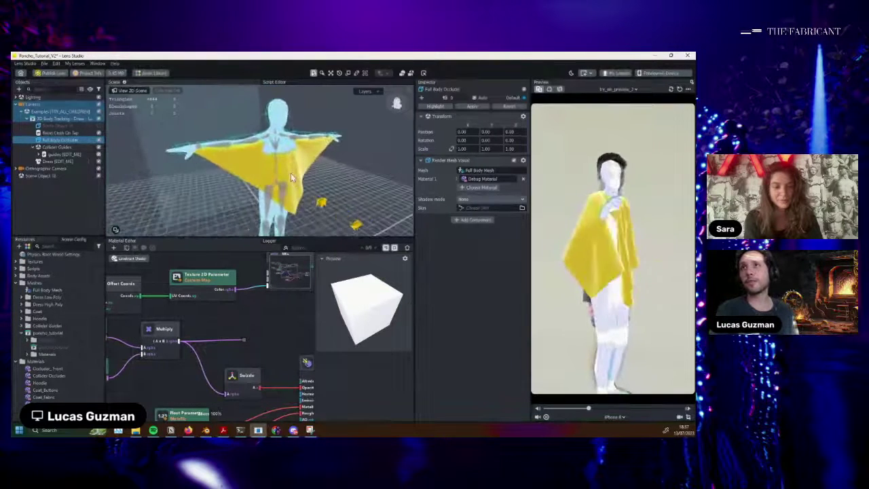
pyautogui.scroll(-3, 291, 173)
pyautogui.scroll(1, 294, 176)
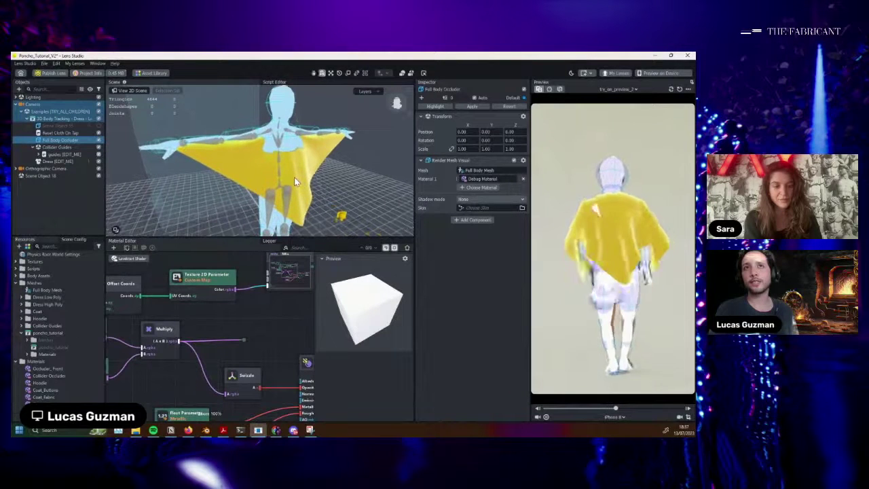
pyautogui.moveTo(294, 176); pyautogui.dragTo(285, 155, button='middle')
pyautogui.keyDown('alt'); pyautogui.moveTo(285, 154); pyautogui.dragTo(284, 164); pyautogui.keyUp('alt')
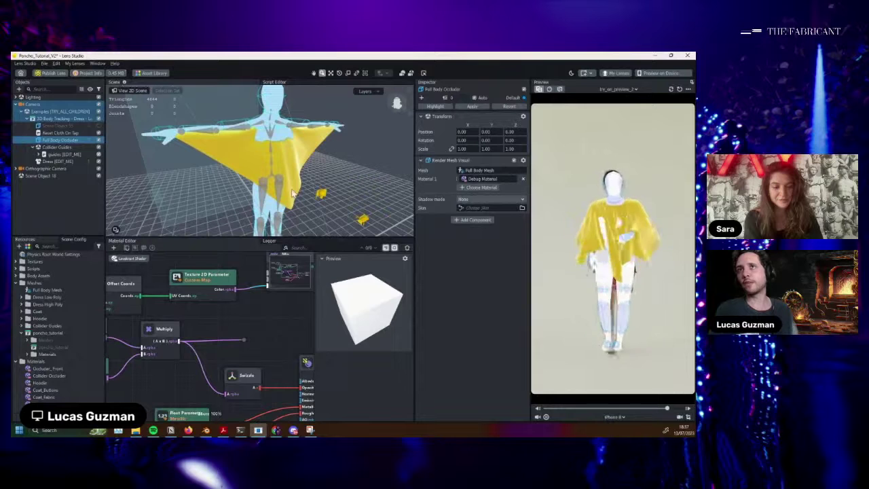
pyautogui.click(293, 192)
pyautogui.keyDown('alt'); pyautogui.moveTo(294, 192); pyautogui.dragTo(316, 193); pyautogui.keyUp('alt')
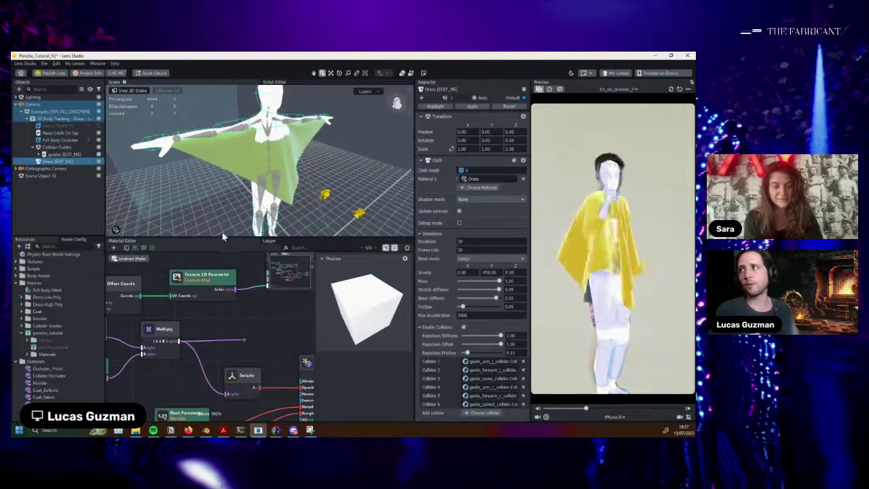
pyautogui.scroll(-2, 64, 390)
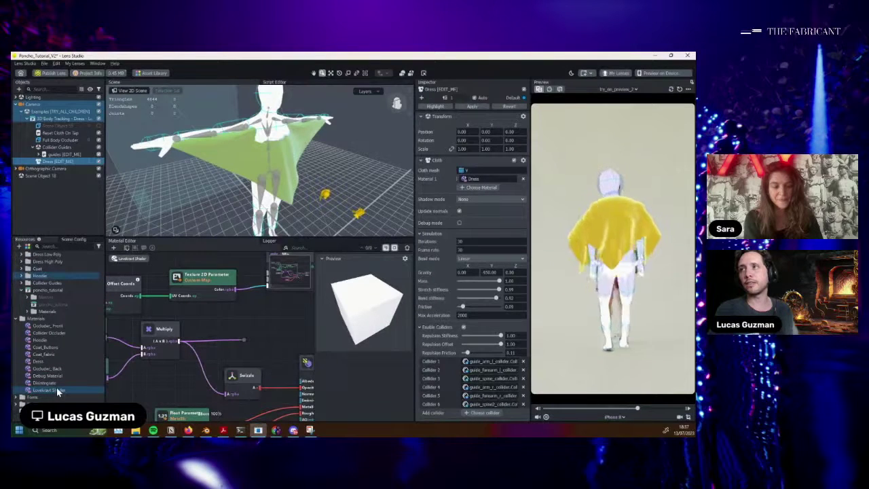
pyautogui.moveTo(56, 392); pyautogui.dragTo(474, 180)
pyautogui.keyDown('alt'); pyautogui.moveTo(314, 174); pyautogui.dragTo(337, 179); pyautogui.keyUp('alt')
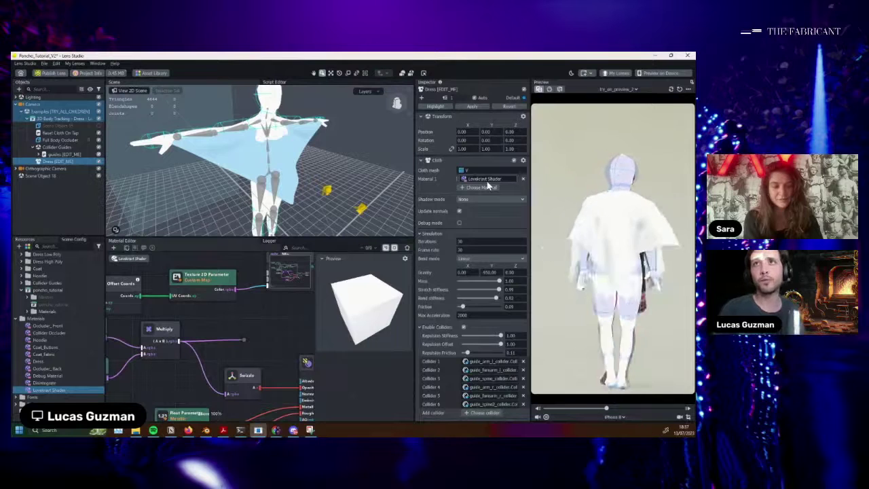
# Collapse the material preview so the shader's node graph fills the Material Editor
pyautogui.moveTo(284, 323); pyautogui.dragTo(321, 329, button='middle')
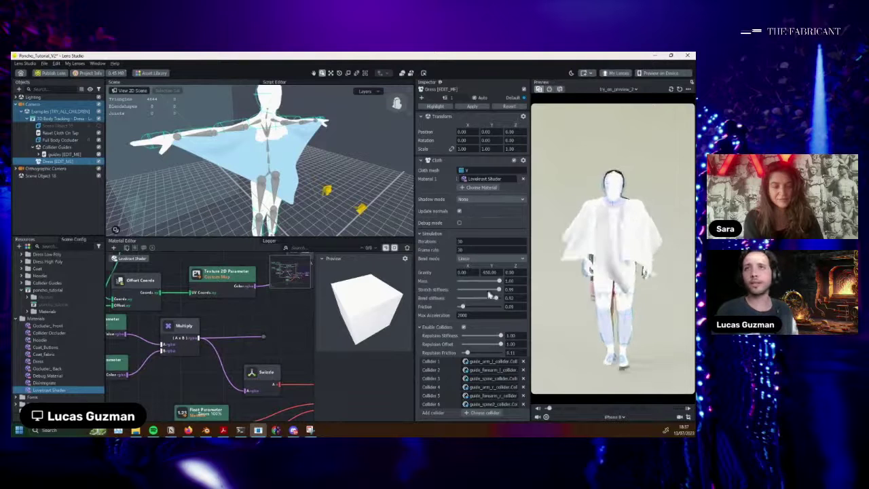
pyautogui.moveTo(331, 315); pyautogui.dragTo(404, 316)
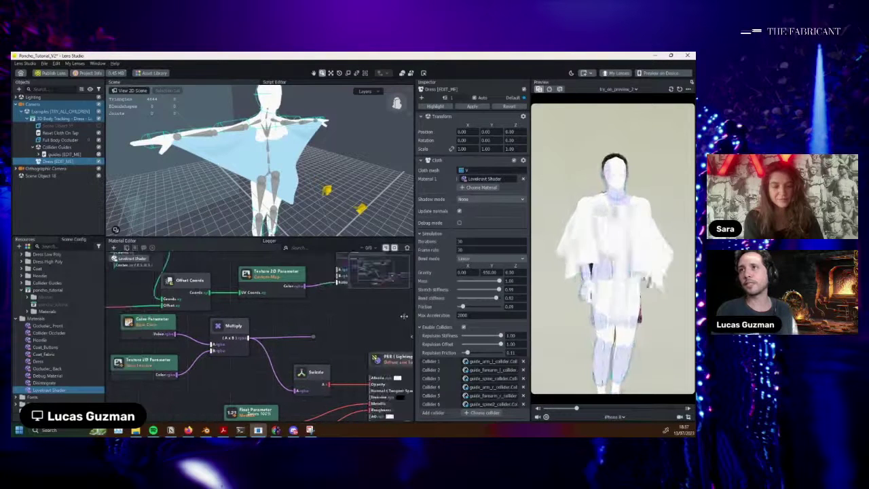
pyautogui.moveTo(334, 321); pyautogui.dragTo(337, 295, button='middle')
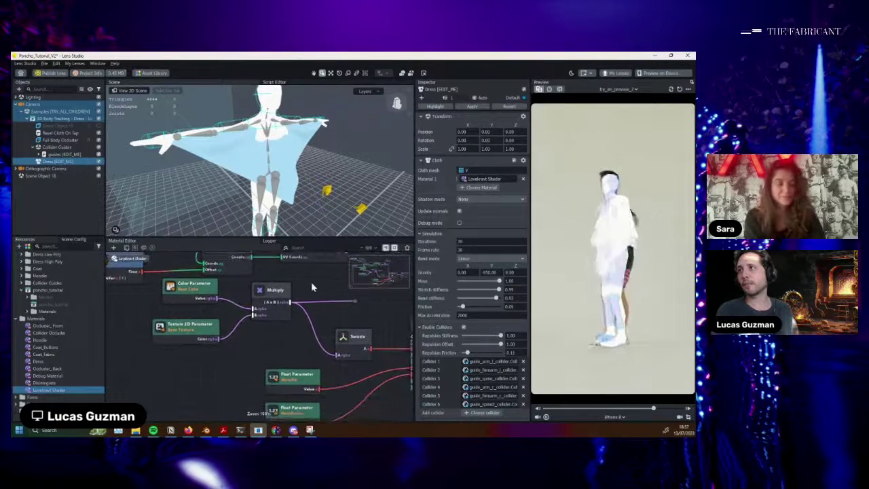
# Create a new Simple PBR material in the Materials folder
pyautogui.click(34, 319)
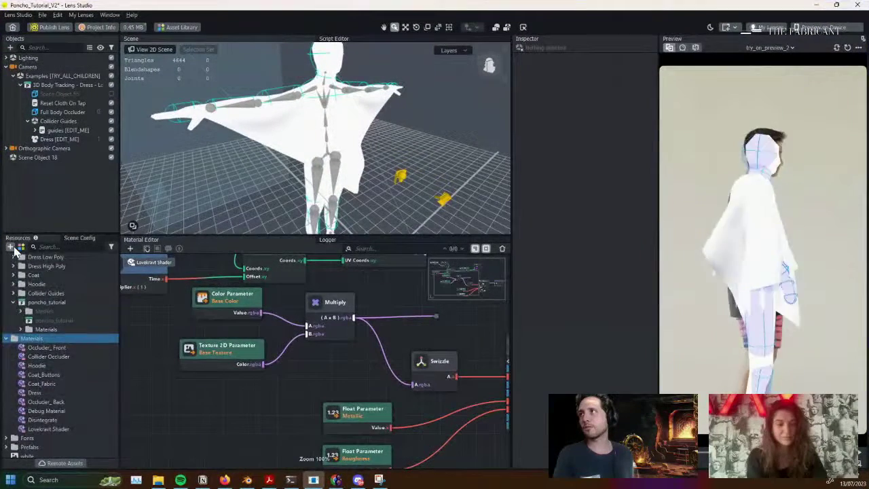
pyautogui.click(10, 247)
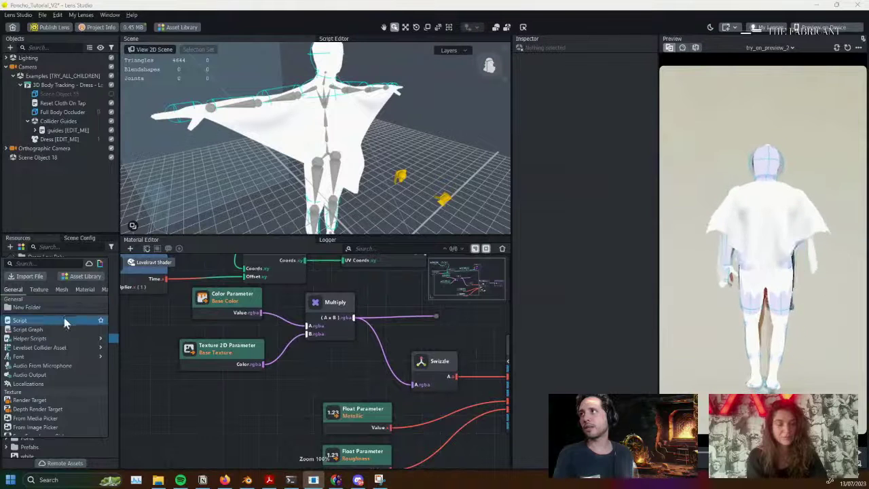
pyautogui.click(85, 290)
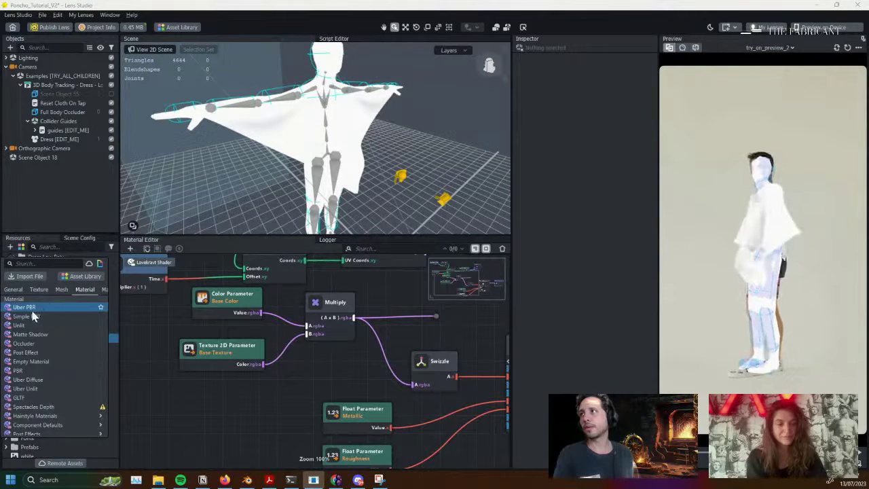
pyautogui.click(33, 318)
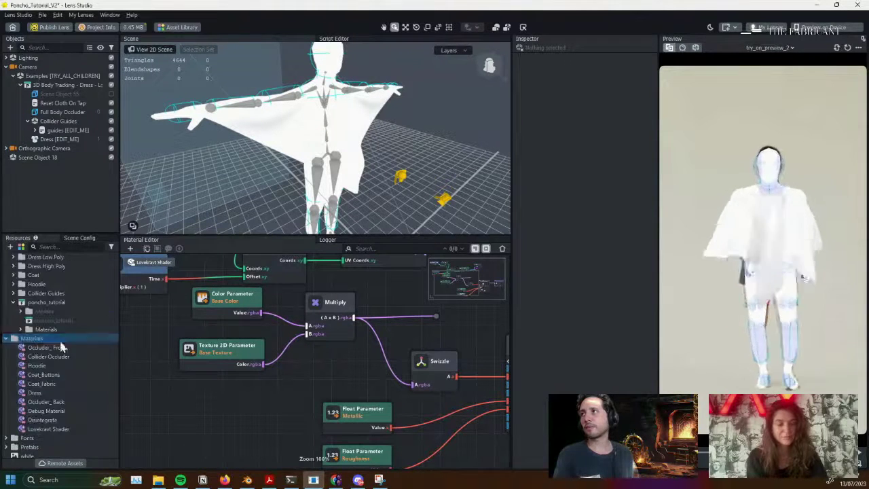
# Examine the Dress [EDIT_ME] cloth settings and the Lovekravt Shader's material parameters and node graph
pyautogui.click(61, 140)
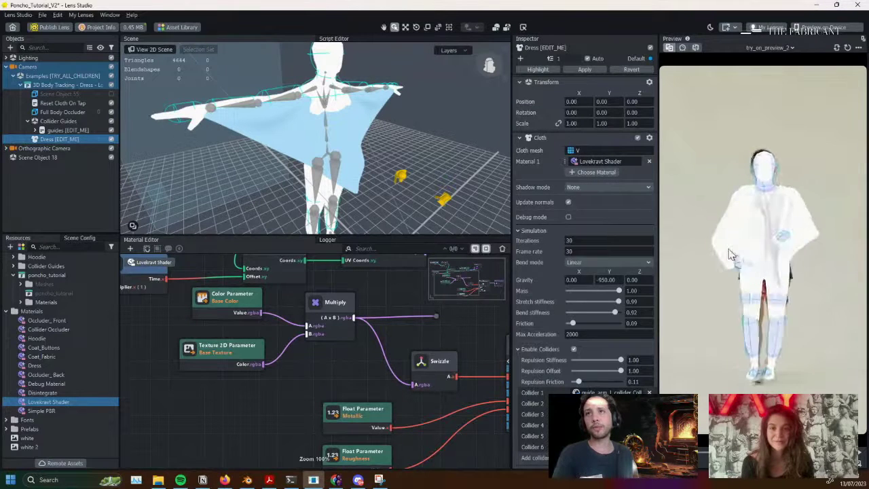
pyautogui.moveTo(462, 320); pyautogui.dragTo(396, 301, button='middle')
pyautogui.click(51, 402)
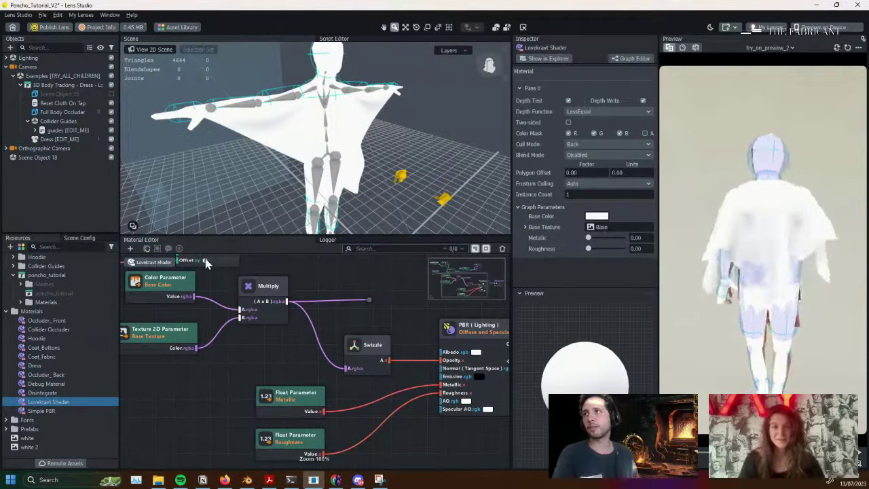
pyautogui.moveTo(209, 286); pyautogui.dragTo(221, 294, button='middle')
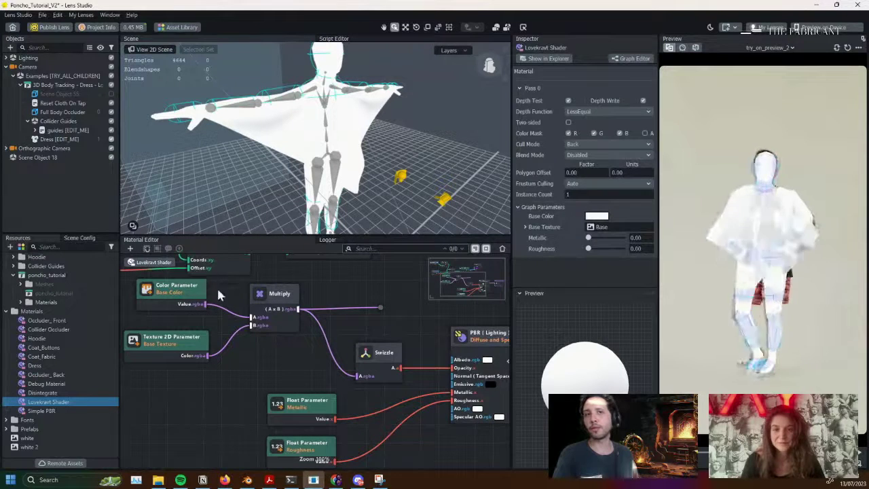
pyautogui.moveTo(371, 332); pyautogui.dragTo(332, 329, button='middle')
pyautogui.scroll(-1, 326, 288)
pyautogui.scroll(-1, 327, 287)
pyautogui.scroll(-2, 274, 324)
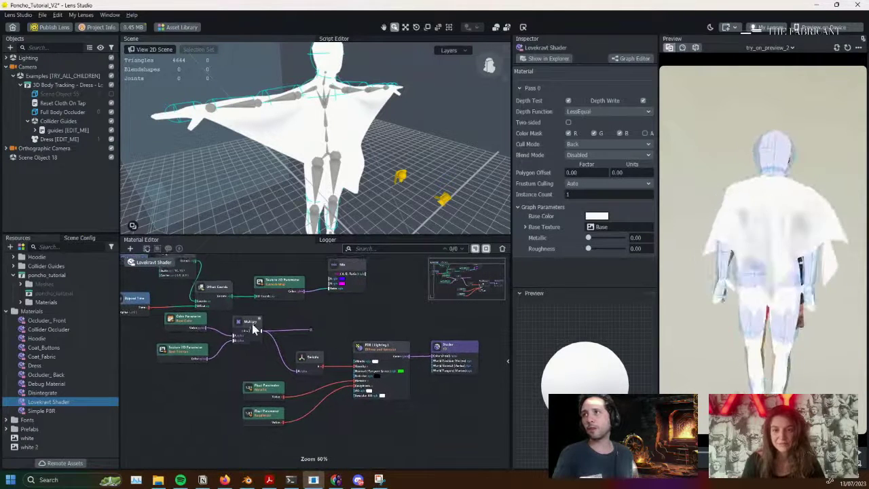
# Move the Multiply, Base Texture and Base Color nodes away from the custom map nodes into a tighter group
pyautogui.moveTo(251, 327); pyautogui.dragTo(265, 345)
pyautogui.moveTo(190, 348); pyautogui.dragTo(205, 366)
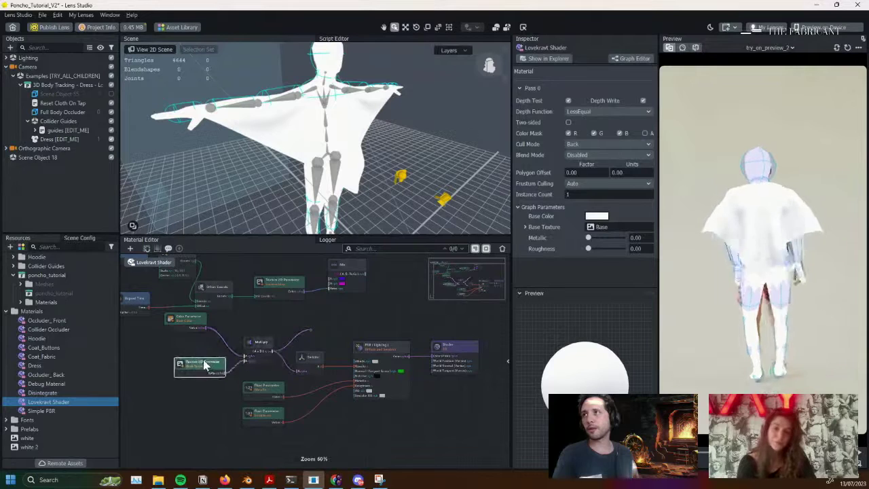
pyautogui.moveTo(193, 325); pyautogui.dragTo(214, 347)
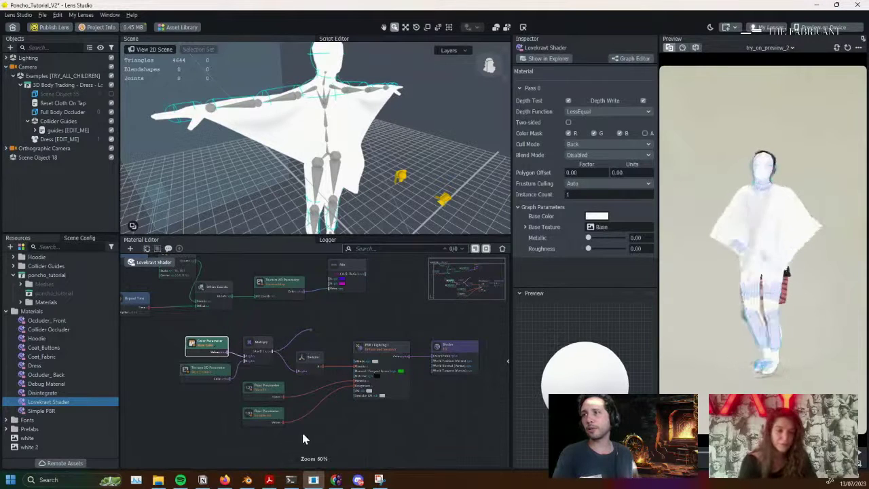
# Switch to Blender, enlarge the timeline area below the poncho viewport and change it to the Shader Editor
pyautogui.click(247, 479)
pyautogui.moveTo(333, 315); pyautogui.dragTo(296, 396, button='middle')
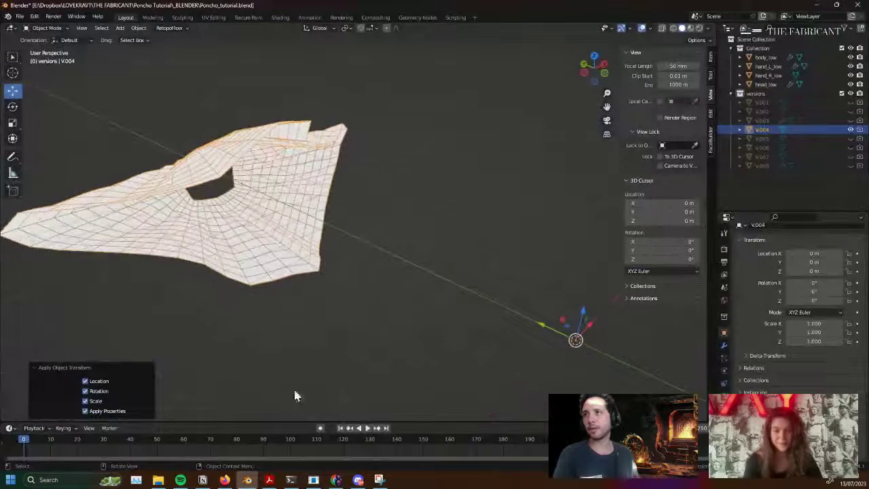
pyautogui.moveTo(285, 421); pyautogui.dragTo(87, 266)
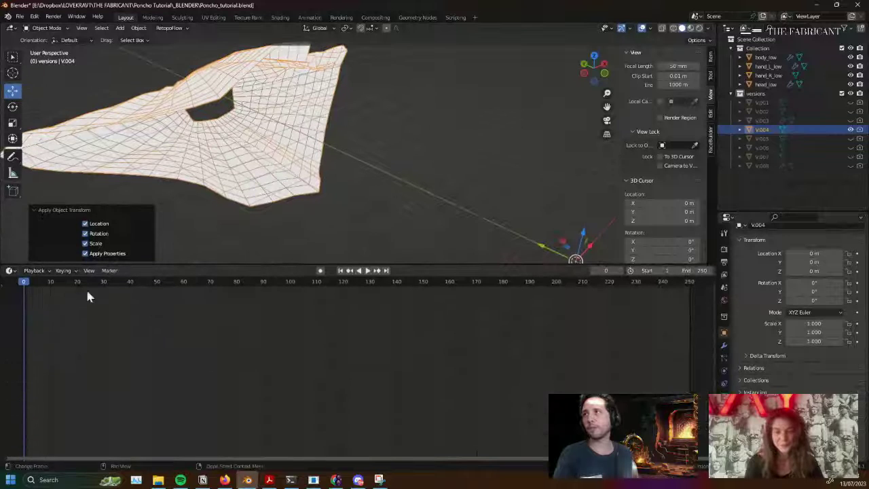
pyautogui.click(10, 272)
pyautogui.click(35, 356)
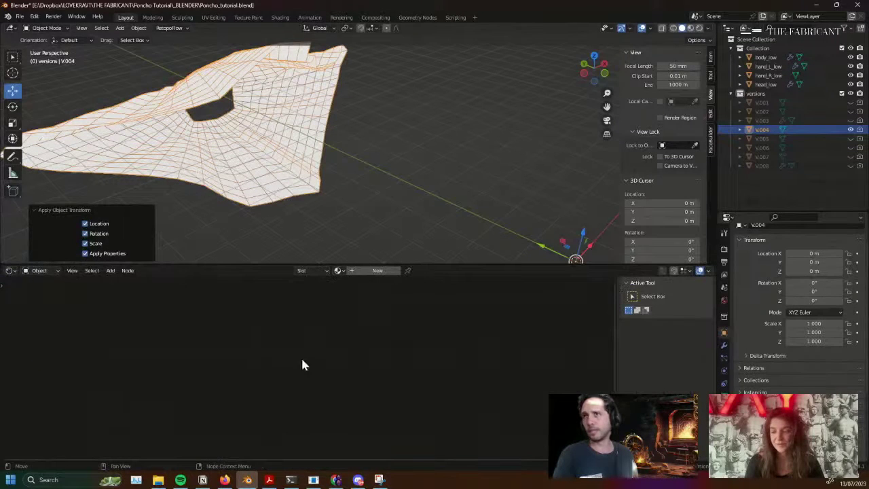
# Create a new node-based material for the V.004 poncho mesh and bring its nodes into view
pyautogui.click(377, 271)
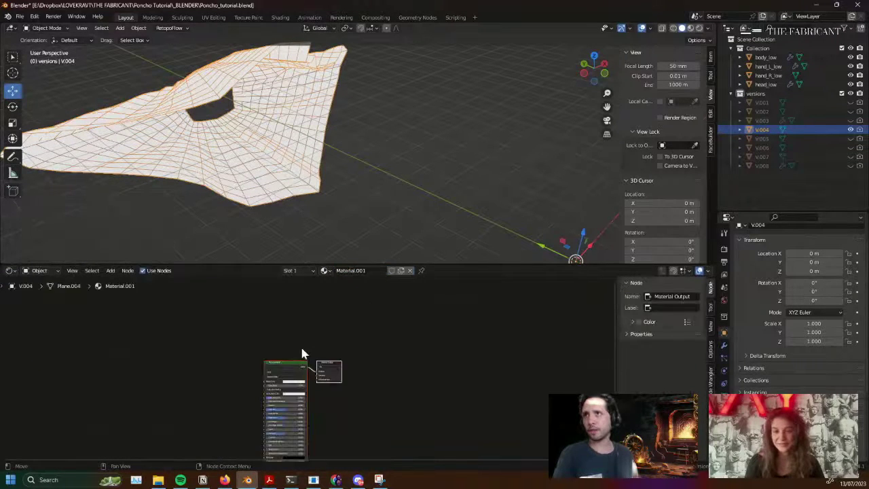
pyautogui.press('Home')
pyautogui.moveTo(378, 318); pyautogui.dragTo(322, 370, button='middle')
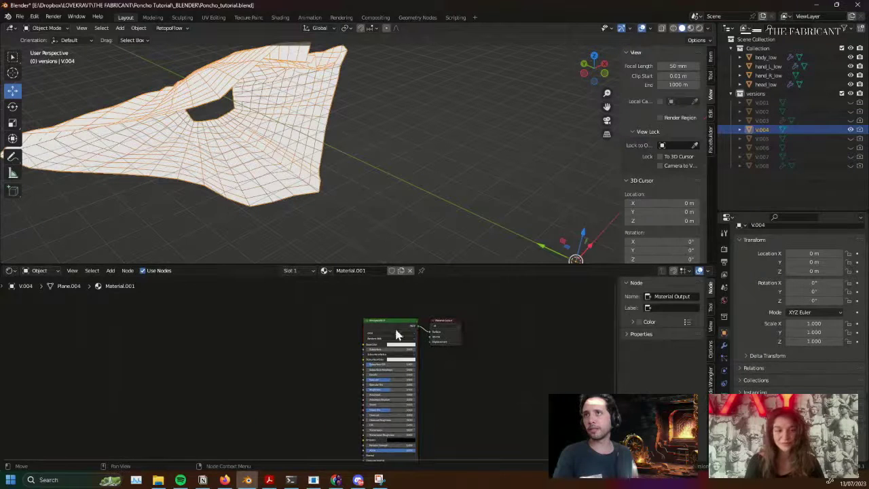
# Move the Material Output node farther away from the Principled BSDF node in the shader graph
pyautogui.moveTo(444, 319); pyautogui.dragTo(466, 316)
pyautogui.scroll(2, 346, 340)
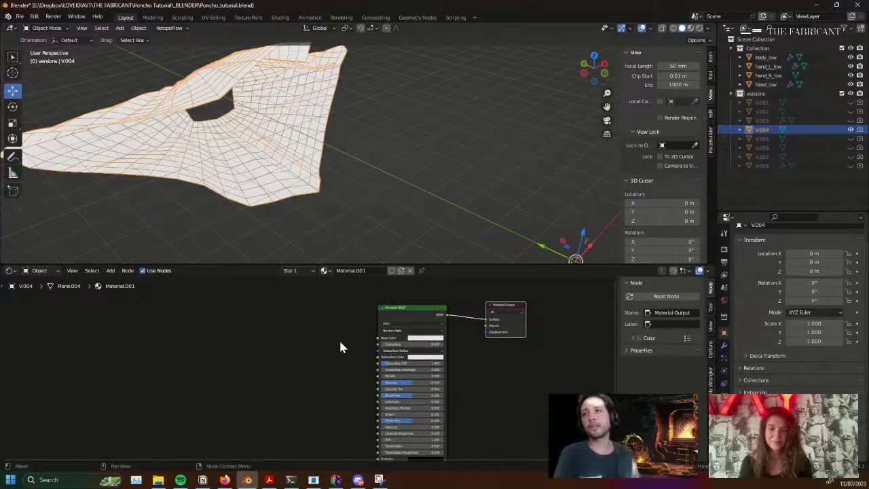
pyautogui.moveTo(332, 345); pyautogui.dragTo(307, 332, button='middle')
pyautogui.scroll(-1, 290, 337)
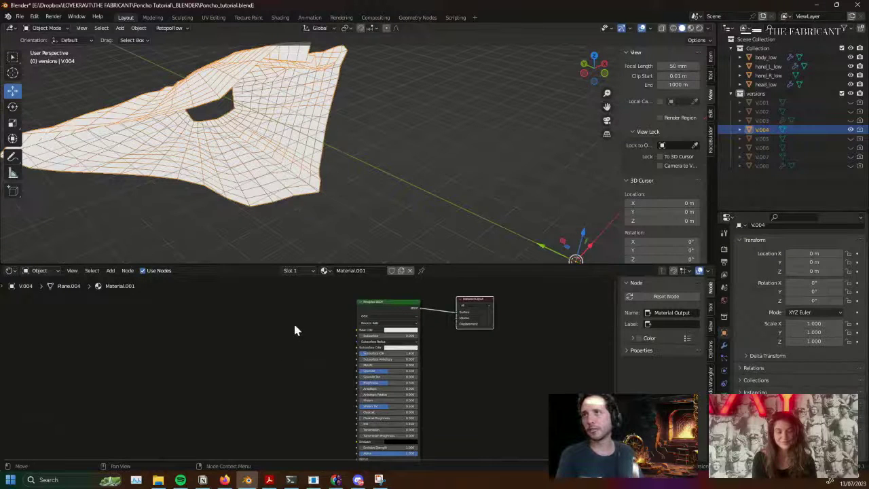
pyautogui.moveTo(295, 327); pyautogui.dragTo(326, 330, button='middle')
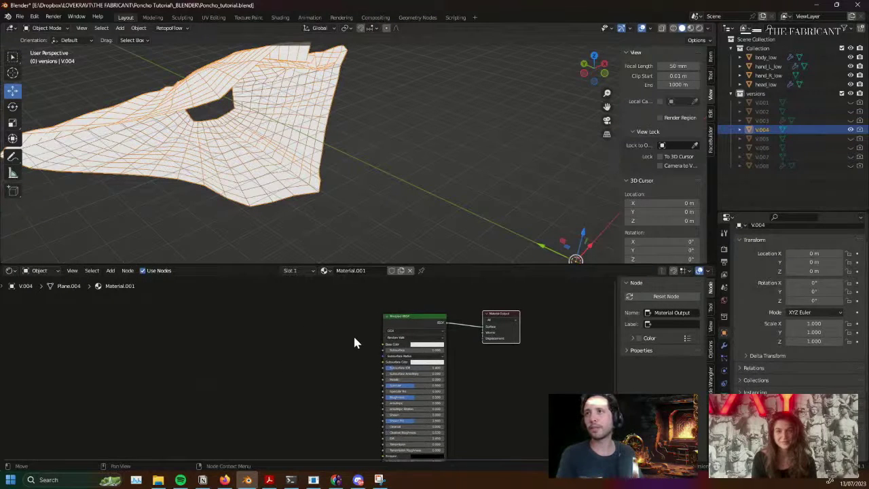
pyautogui.scroll(1, 355, 341)
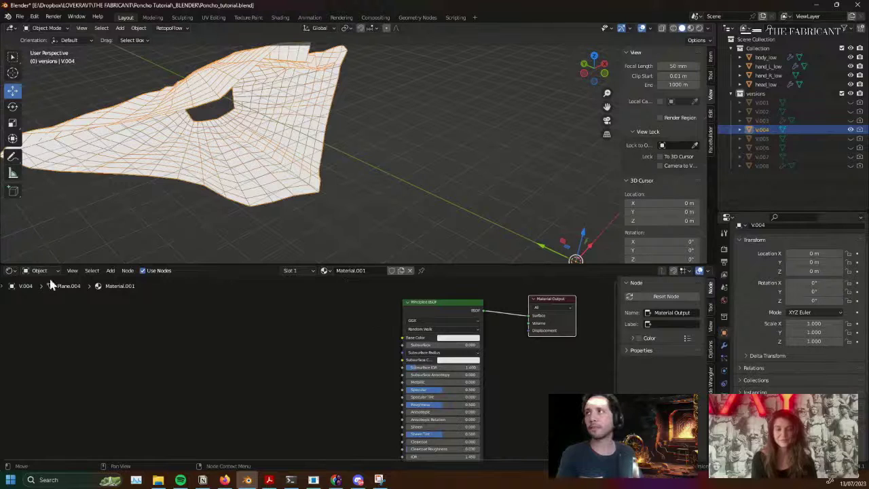
# Examine the Principled BSDF node's inputs, from Base Color down to the Normal inputs
pyautogui.click(450, 323)
pyautogui.moveTo(351, 376); pyautogui.dragTo(314, 367, button='middle')
pyautogui.scroll(3, 314, 366)
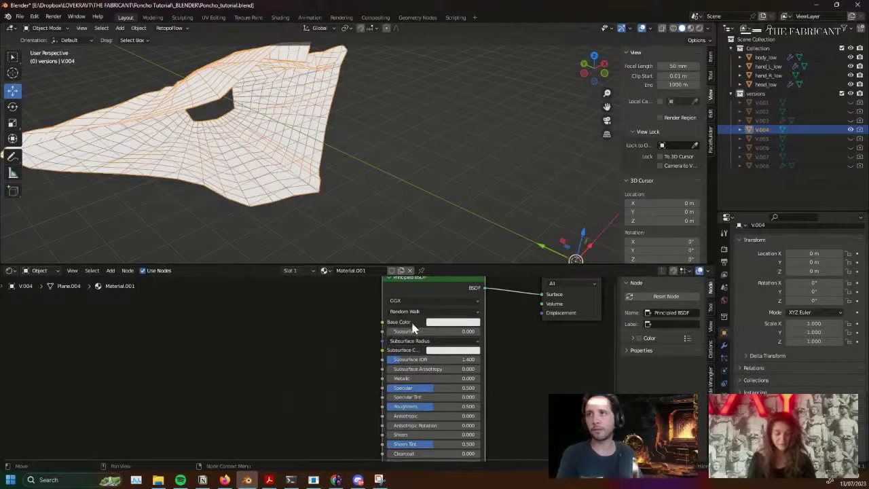
pyautogui.scroll(-2, 349, 343)
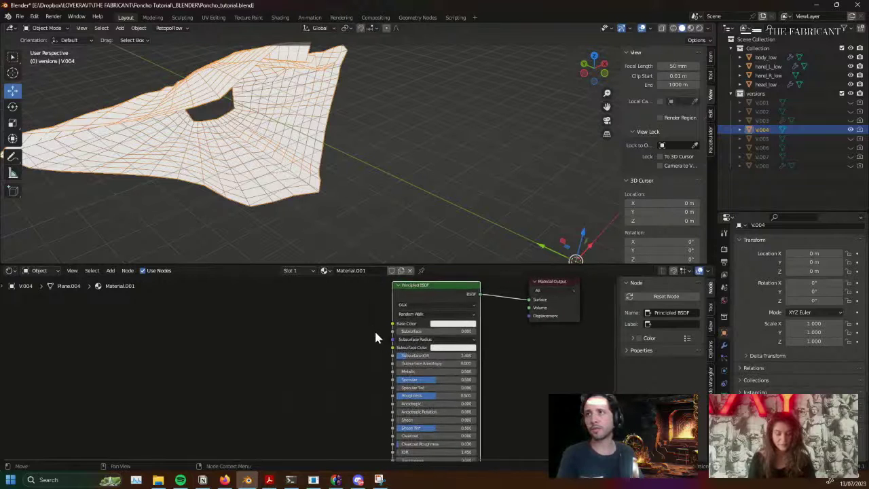
pyautogui.moveTo(360, 390); pyautogui.dragTo(351, 338, button='middle')
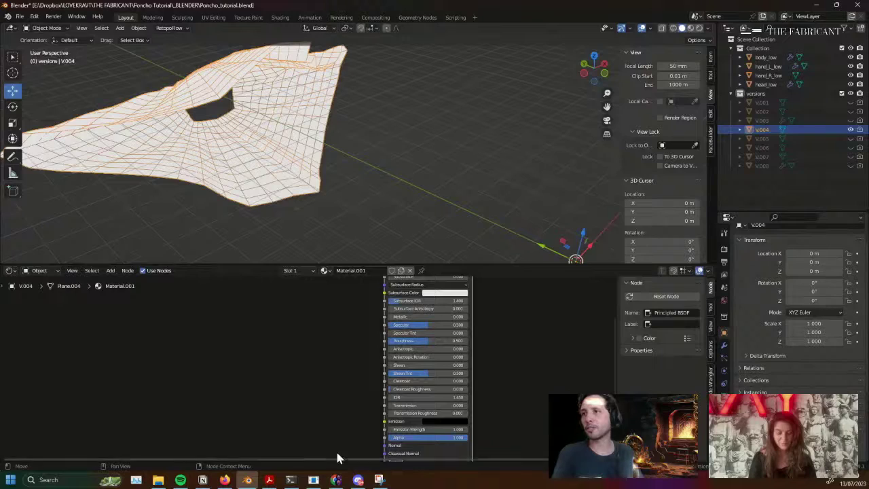
# Switch to Lens Studio and open the heart_bnw texture from the Textures folder for inspection
pyautogui.click(313, 480)
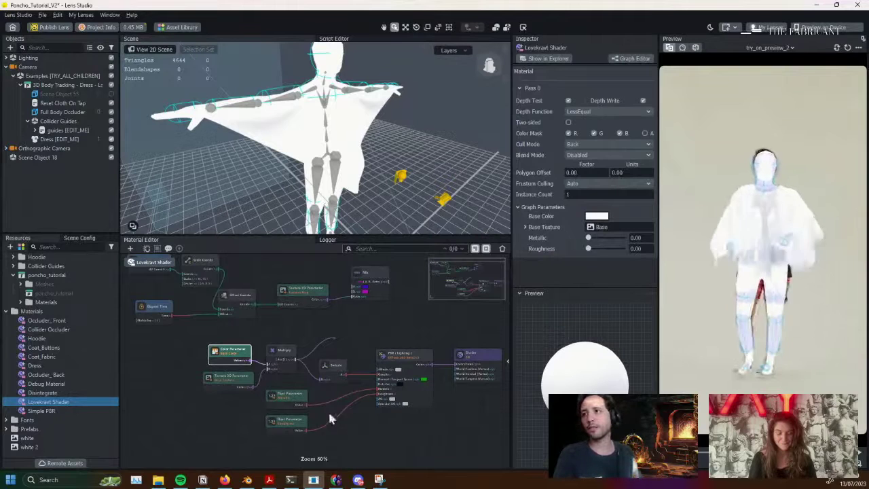
pyautogui.click(203, 479)
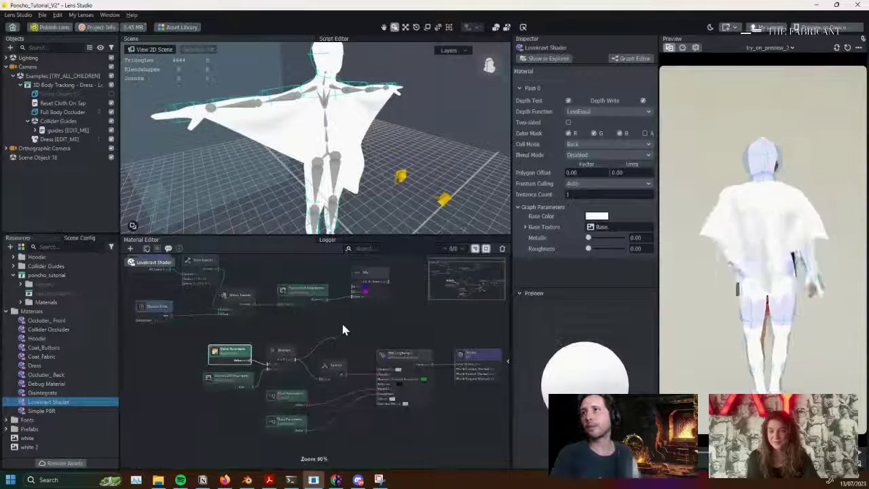
pyautogui.scroll(-2, 347, 326)
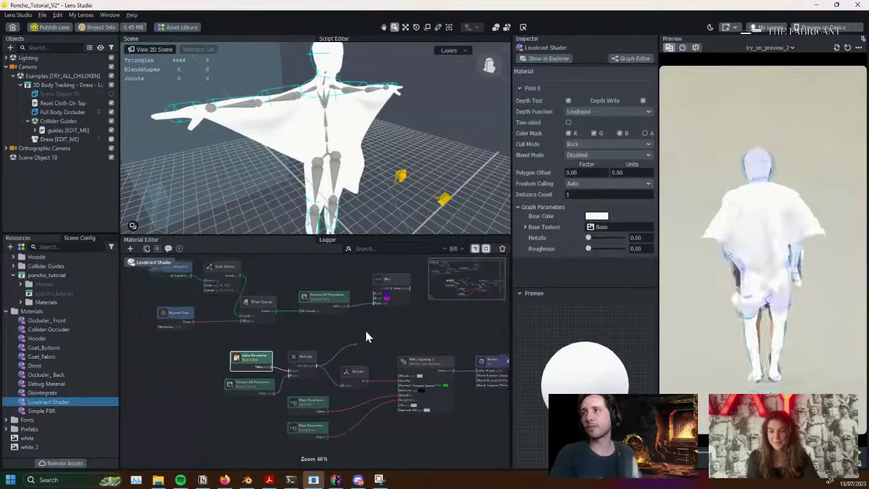
pyautogui.moveTo(365, 325); pyautogui.dragTo(351, 321, button='middle')
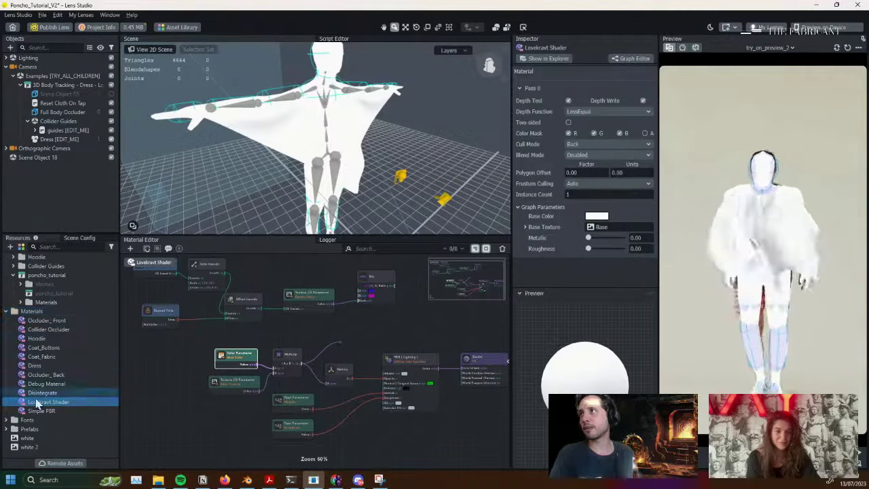
pyautogui.scroll(2, 41, 360)
pyautogui.scroll(1, 37, 374)
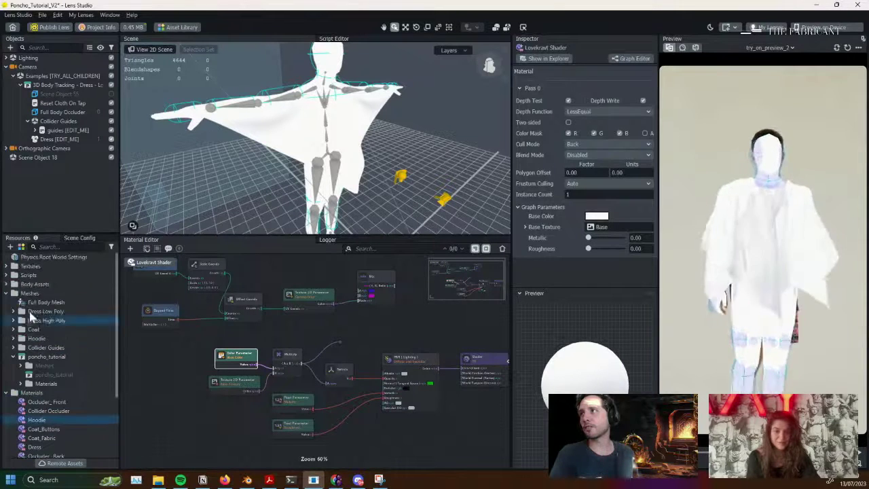
pyautogui.click(8, 267)
pyautogui.click(41, 366)
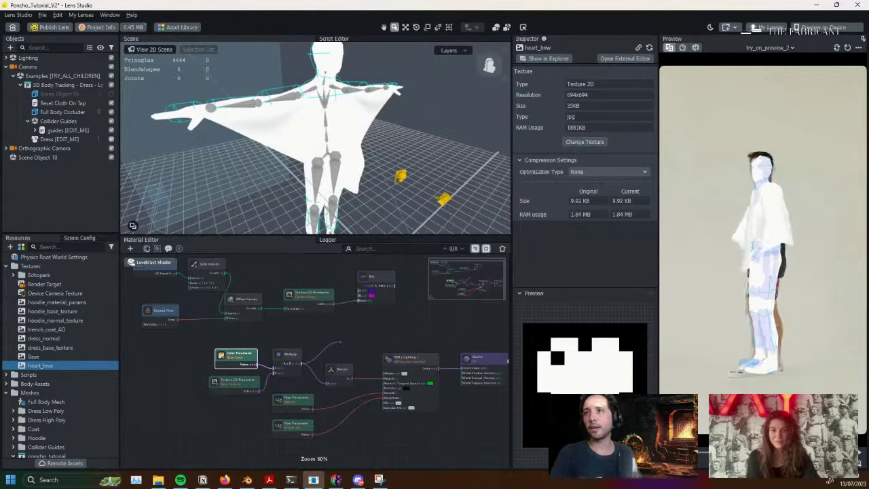
# Move the Custom Map texture parameter and the Mix node up, away from the base color nodes
pyautogui.scroll(2, 385, 332)
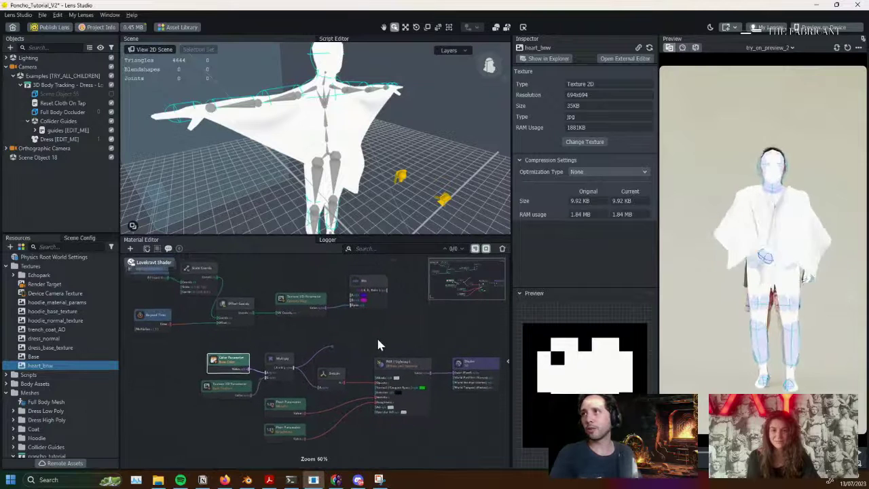
pyautogui.moveTo(382, 346); pyautogui.dragTo(390, 358, button='middle')
pyautogui.moveTo(302, 303); pyautogui.dragTo(302, 275)
pyautogui.moveTo(367, 284); pyautogui.dragTo(358, 264)
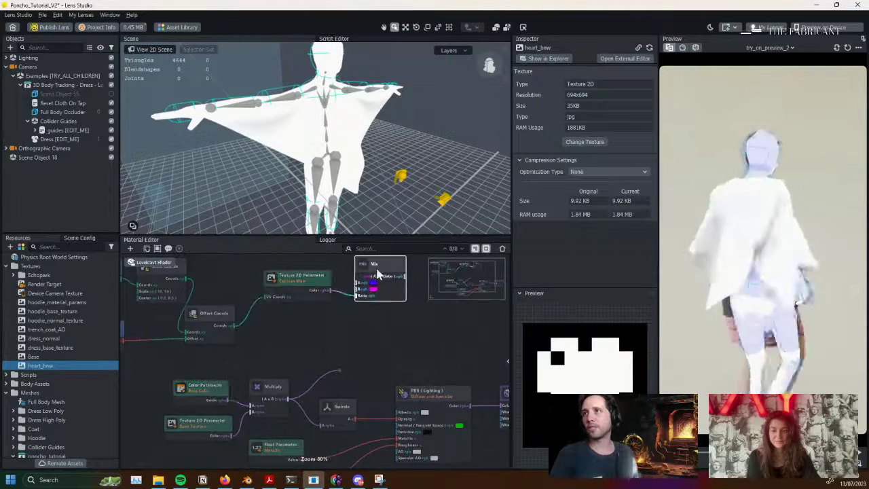
# Add a Texture 2D Parameter node below the Custom Map node, then delete it
pyautogui.rightClick(313, 324)
pyautogui.click(319, 329)
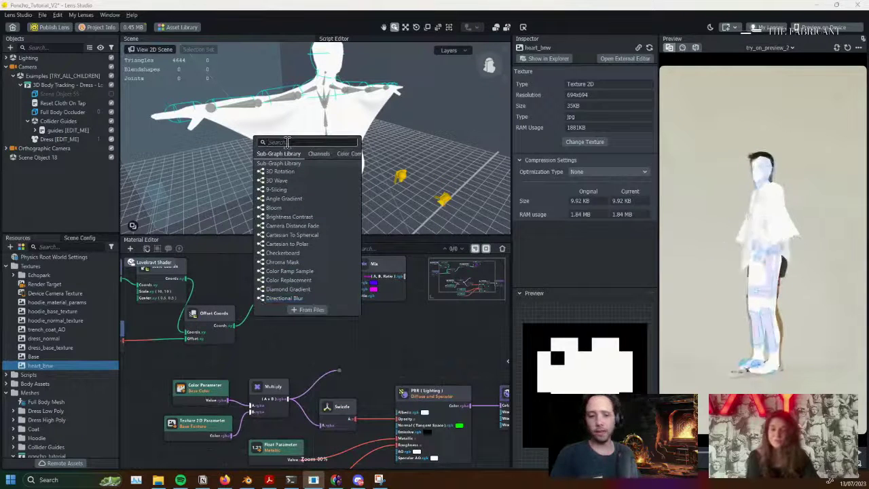
pyautogui.write('textu')
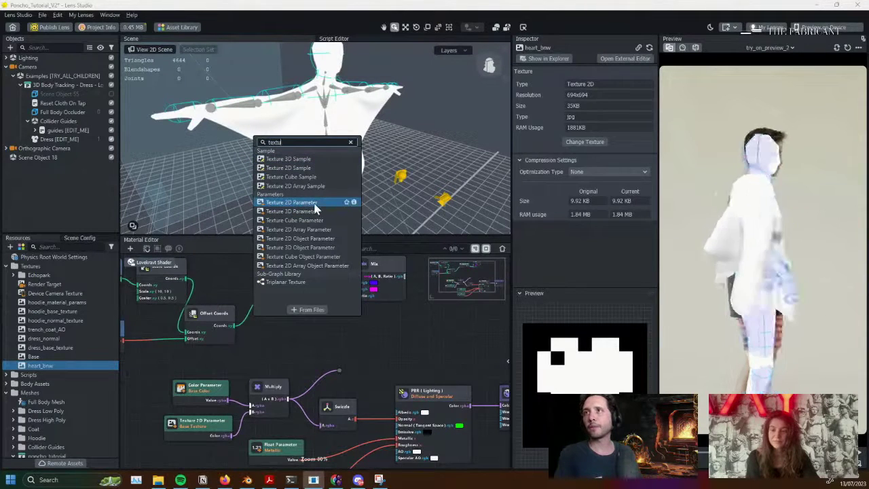
pyautogui.click(291, 204)
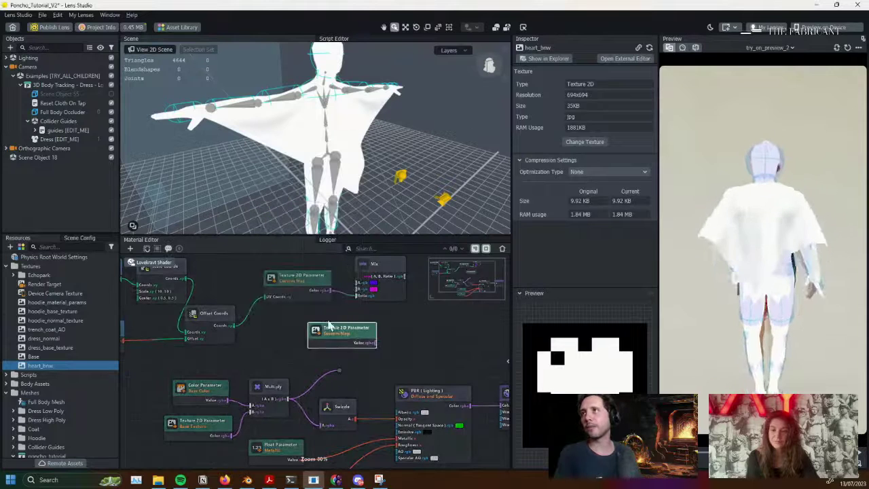
pyautogui.moveTo(330, 334); pyautogui.dragTo(315, 340)
pyautogui.press('Delete')
# Rename the Custom Map texture parameter's title to Main Texture and collapse the node settings
pyautogui.click(316, 290)
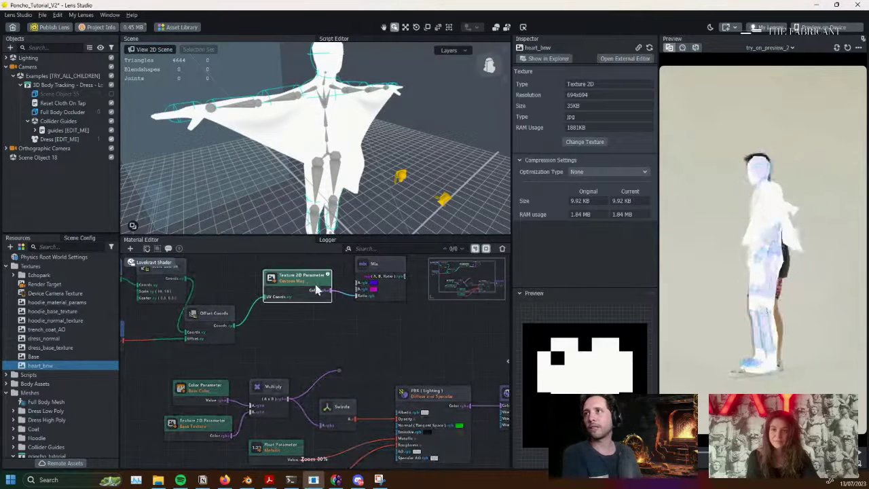
pyautogui.click(507, 362)
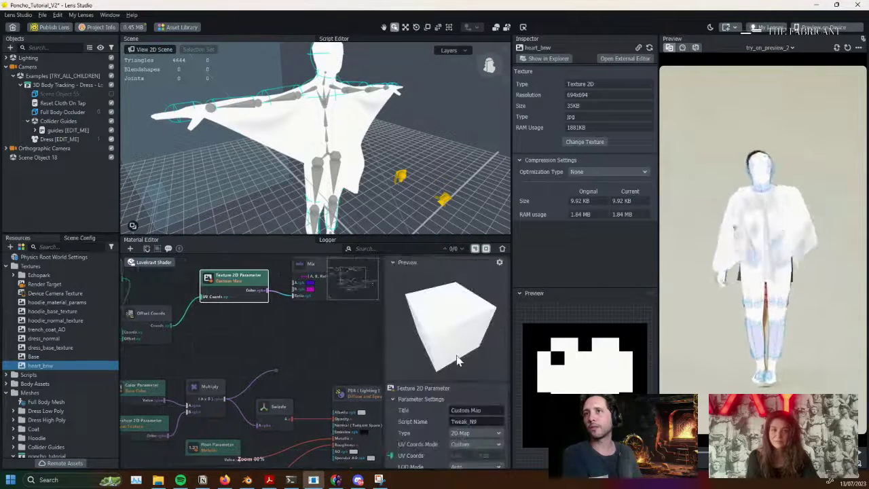
pyautogui.scroll(-1, 476, 381)
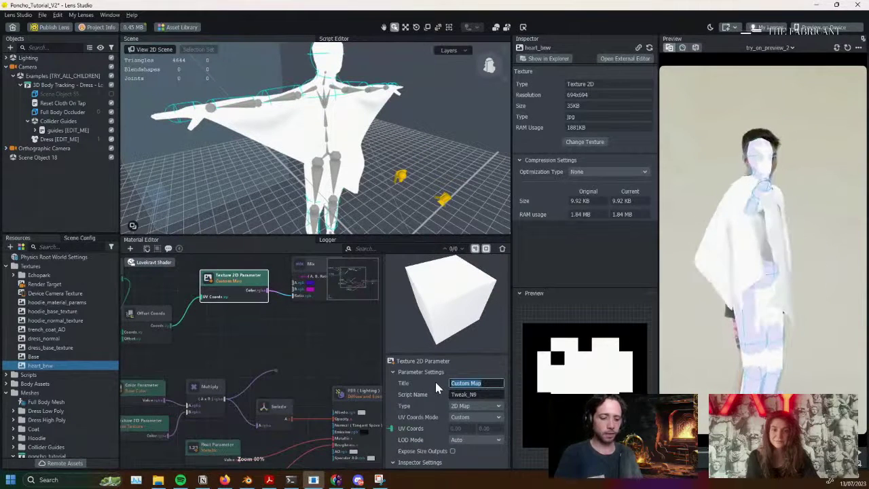
pyautogui.write('Main Texture')
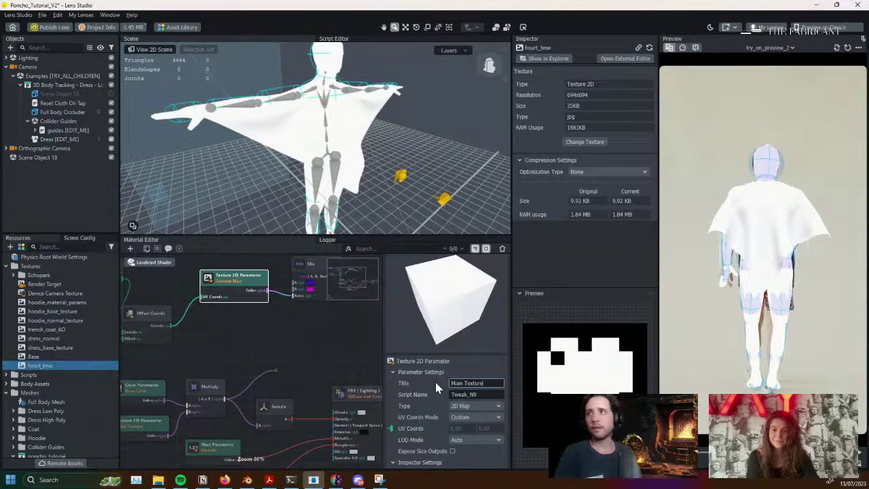
pyautogui.press('Return')
pyautogui.scroll(-1, 435, 381)
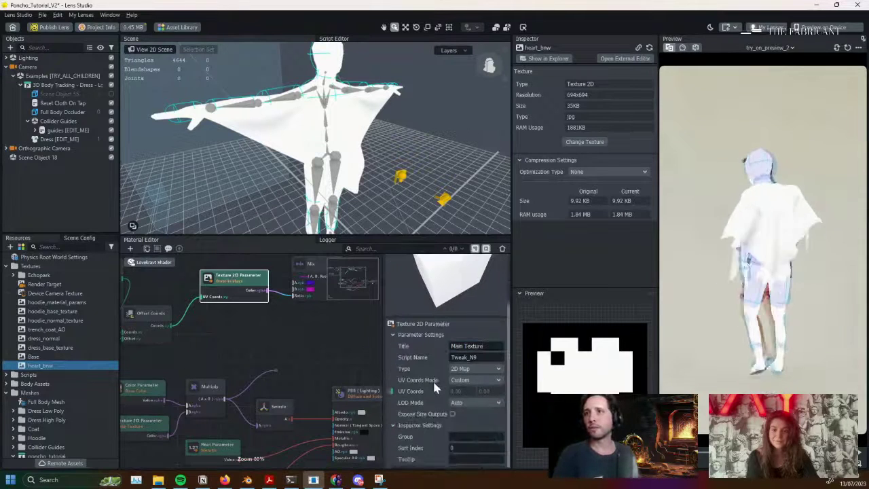
pyautogui.moveTo(391, 295); pyautogui.dragTo(508, 307)
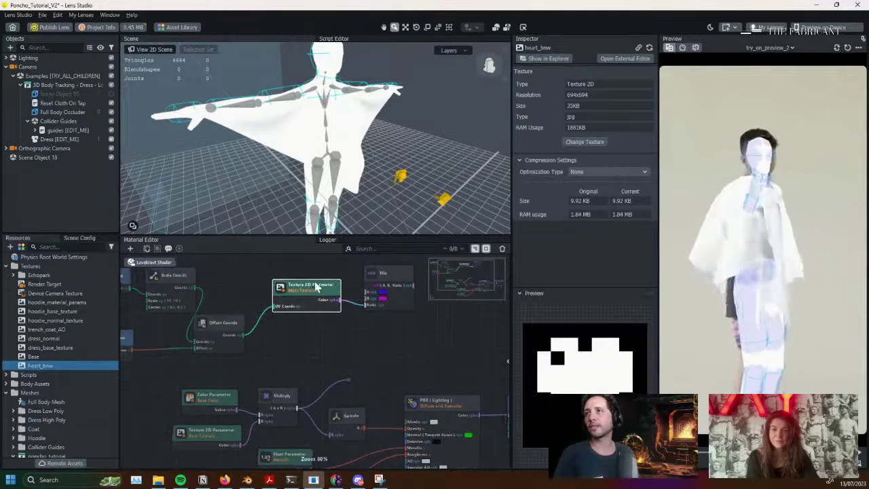
# Review the Dress [EDIT_ME] cloth settings and reopen the Lovekravt Shader material's parameters
pyautogui.moveTo(297, 291); pyautogui.dragTo(291, 296, button='middle')
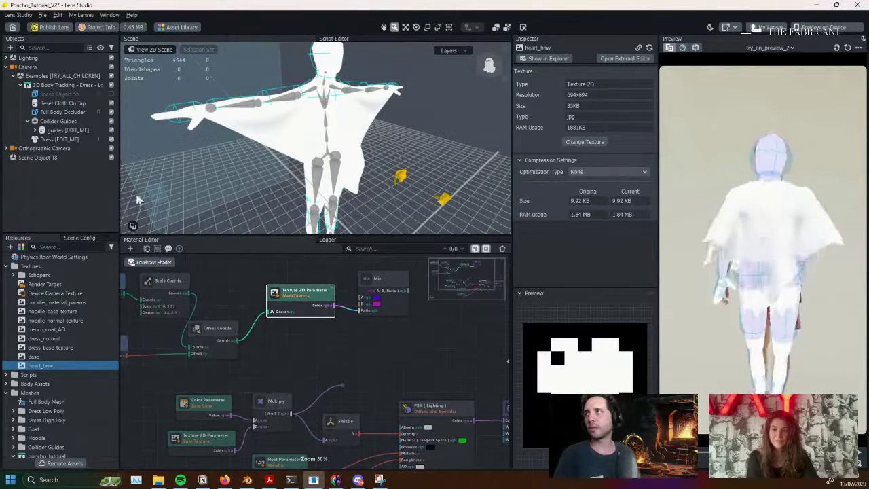
pyautogui.click(50, 138)
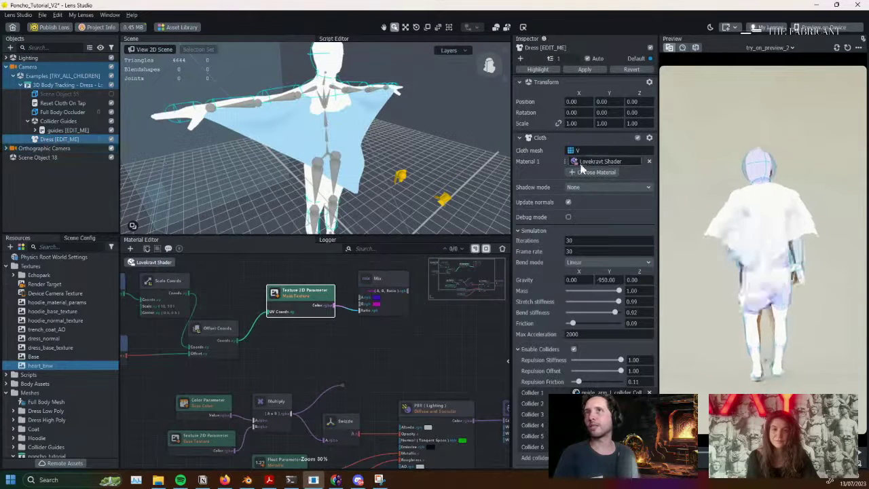
pyautogui.scroll(-5, 548, 234)
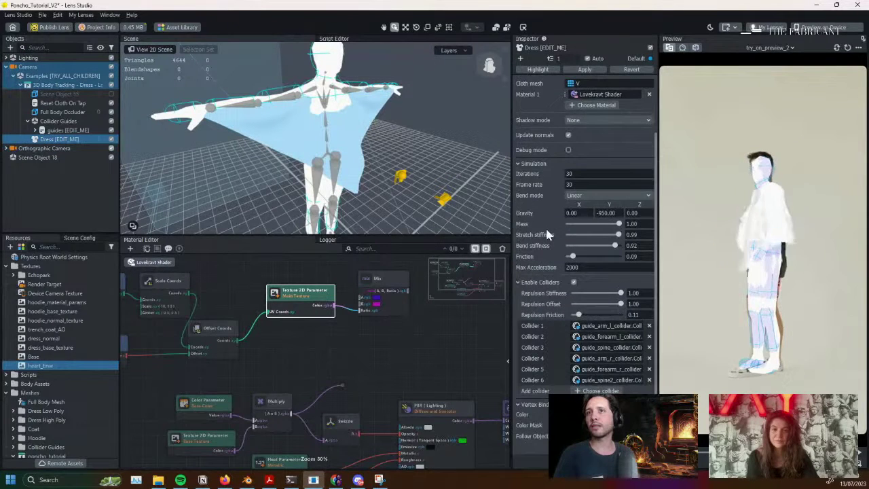
pyautogui.scroll(-5, 43, 421)
pyautogui.click(44, 420)
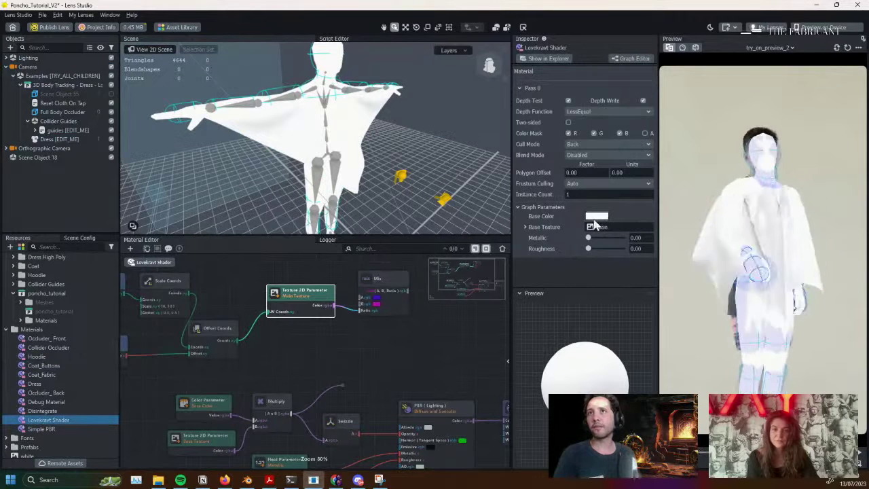
# Compare the Lovekravt Shader's graph parameters with its nodes, checking the Main Texture parameter's settings and connections
pyautogui.moveTo(307, 355); pyautogui.dragTo(349, 293, button='middle')
pyautogui.scroll(1, 260, 353)
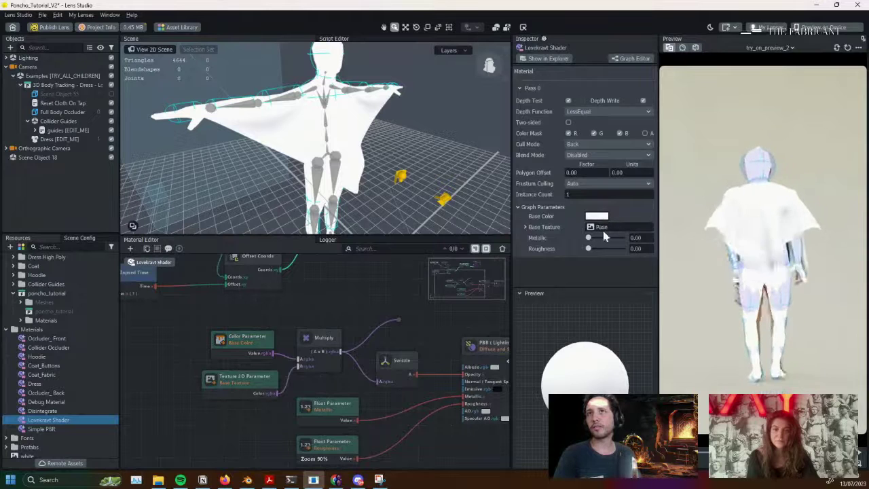
pyautogui.moveTo(384, 294); pyautogui.dragTo(313, 422, button='middle')
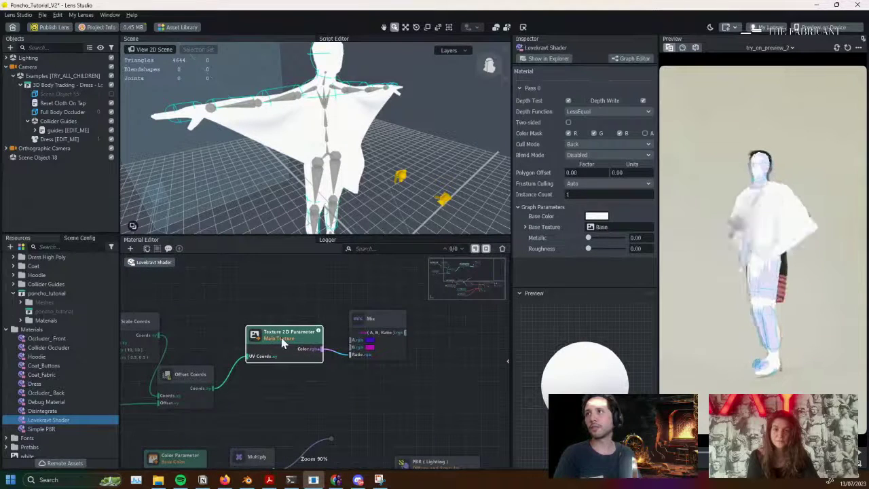
pyautogui.moveTo(284, 343); pyautogui.dragTo(333, 300, button='middle')
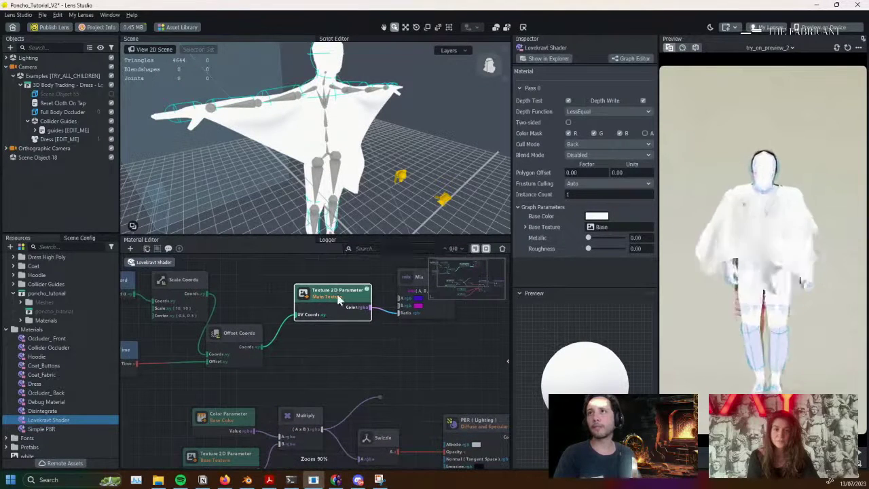
pyautogui.click(510, 364)
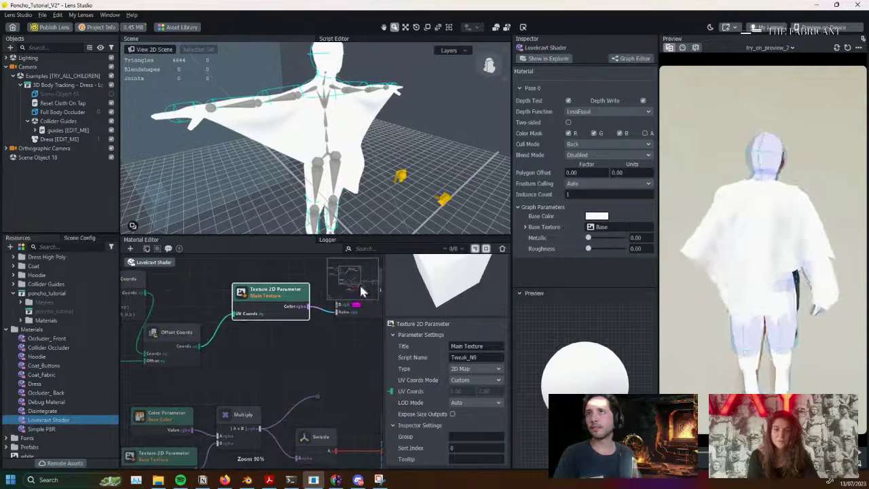
pyautogui.click(57, 419)
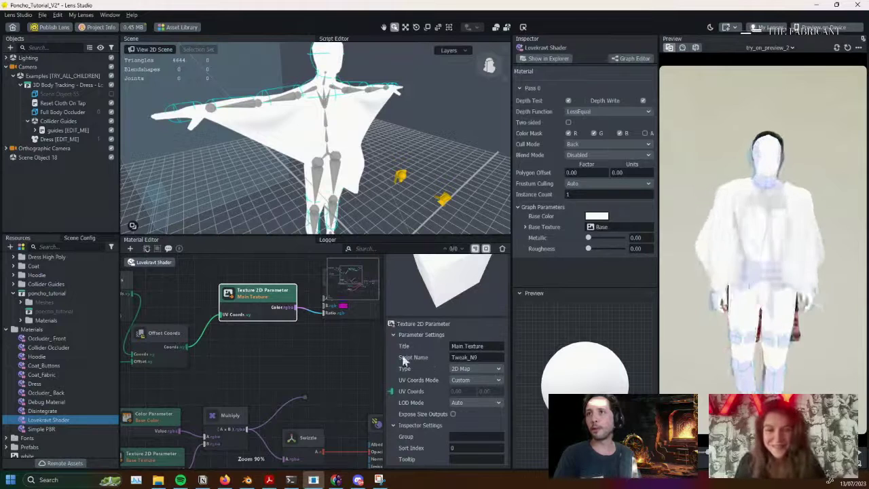
pyautogui.click(382, 346)
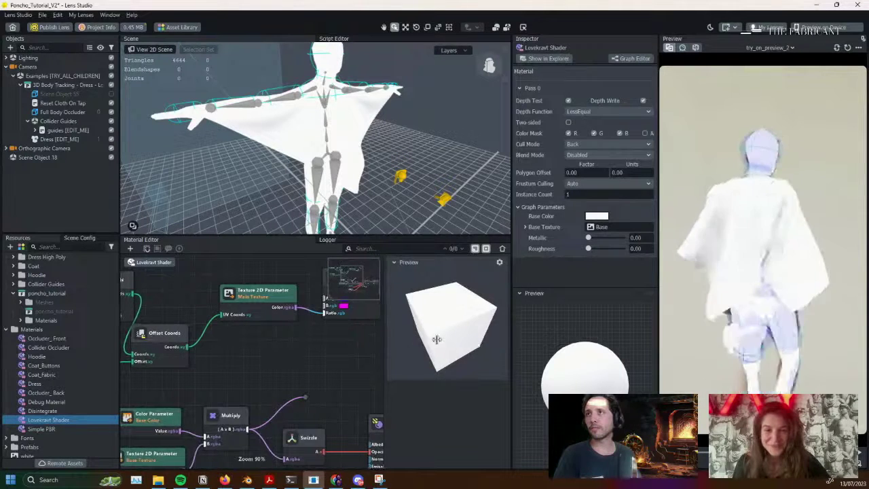
pyautogui.moveTo(353, 352); pyautogui.dragTo(321, 342, button='middle')
pyautogui.click(239, 432)
pyautogui.click(319, 288)
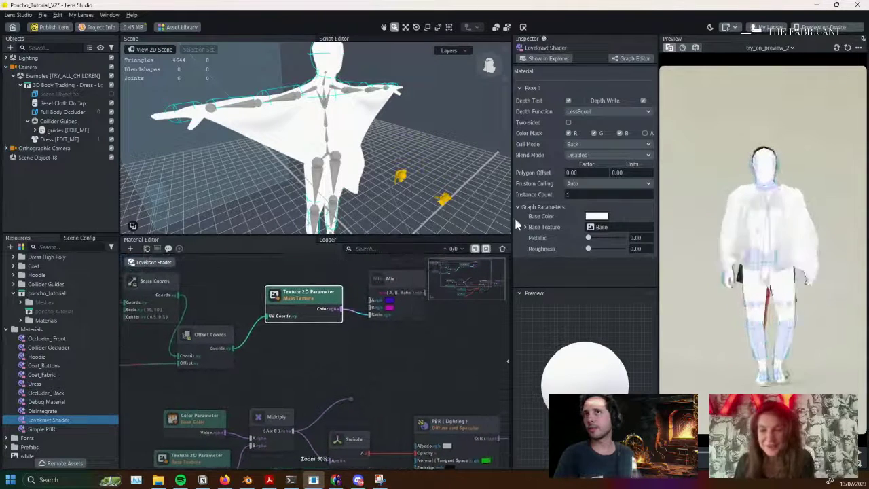
# Reselect the Lovekravt Shader material and expand the node settings to check the Main Texture parameter
pyautogui.click(45, 429)
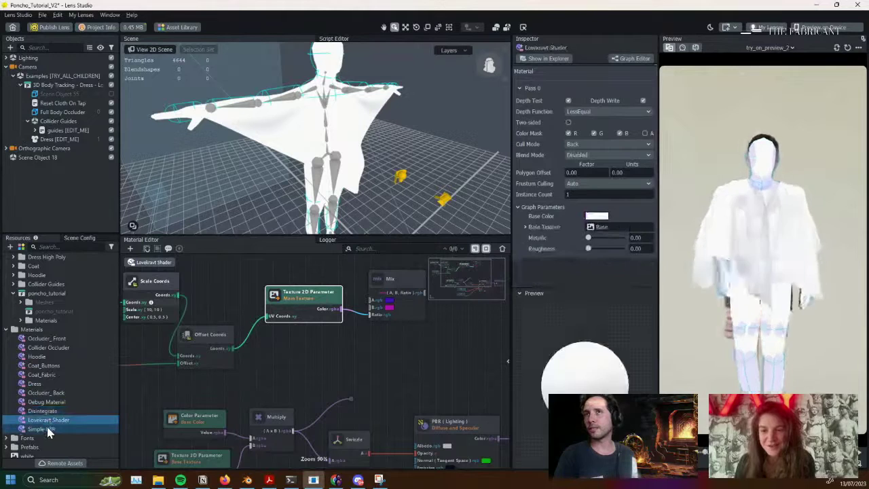
pyautogui.click(48, 420)
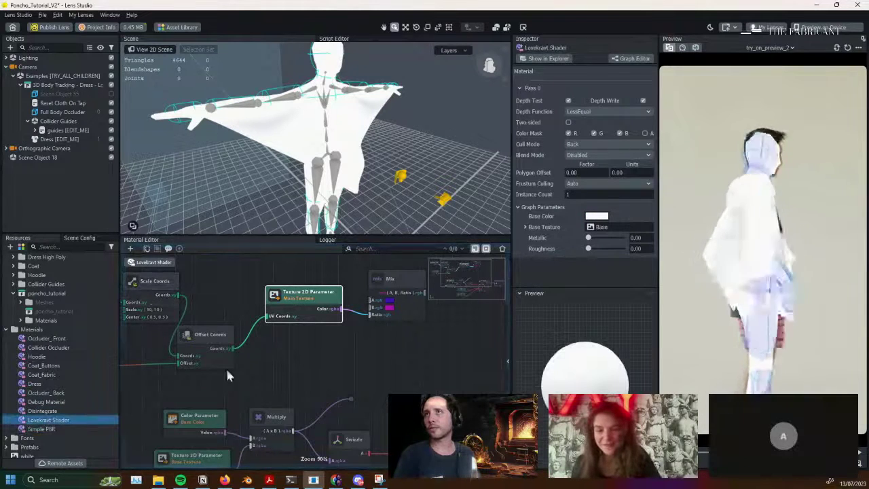
pyautogui.click(508, 362)
pyautogui.scroll(-2, 404, 352)
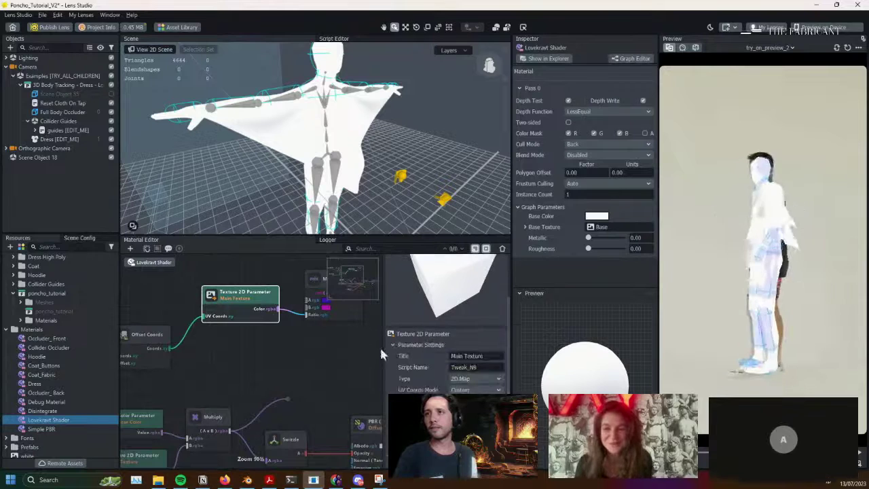
pyautogui.doubleClick(49, 420)
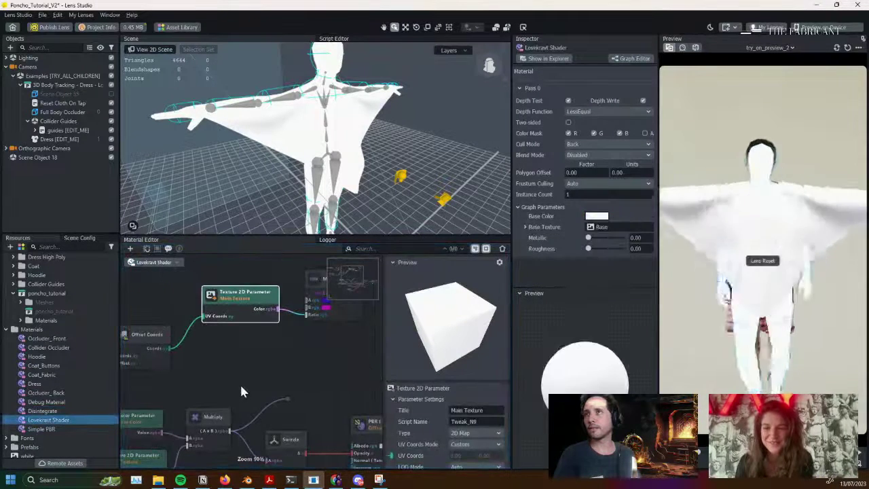
pyautogui.rightClick(38, 421)
pyautogui.click(35, 422)
pyautogui.press('F2')
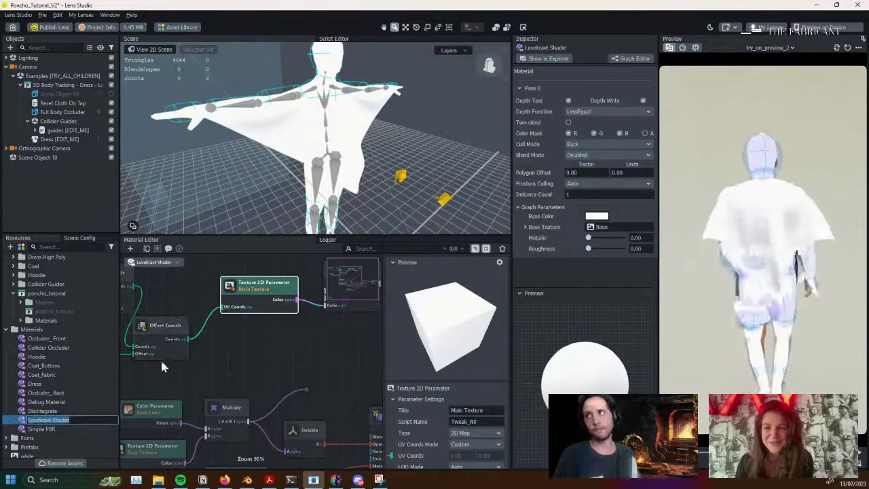
# Switch the material graph to Disintegrate and back to Lovekravt Shader, and reselect the Lovekravt Shader material to recheck its parameters
pyautogui.click(176, 262)
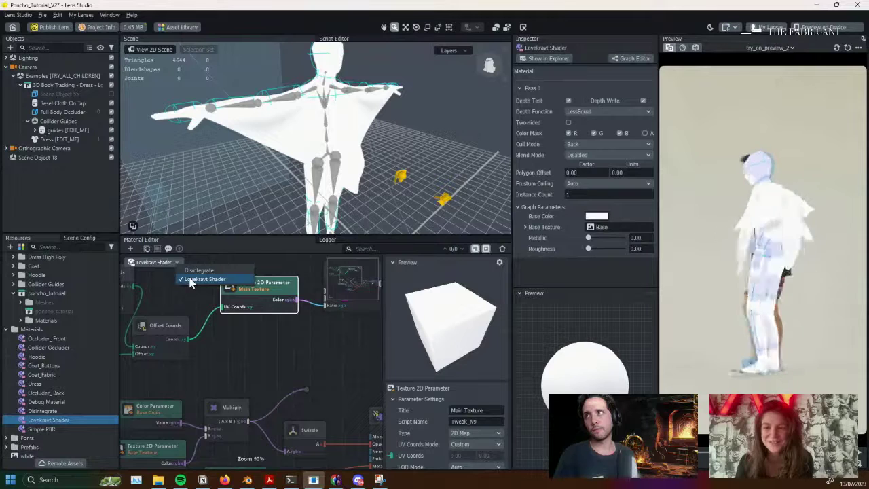
pyautogui.click(199, 301)
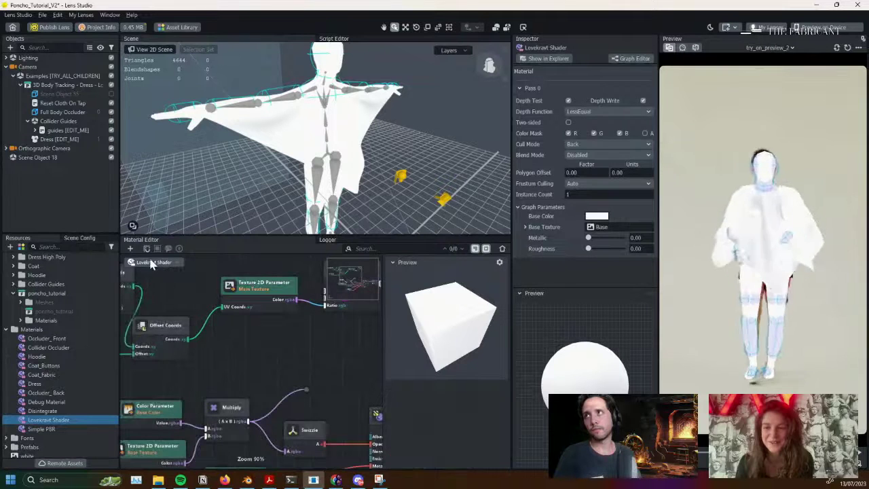
pyautogui.click(174, 264)
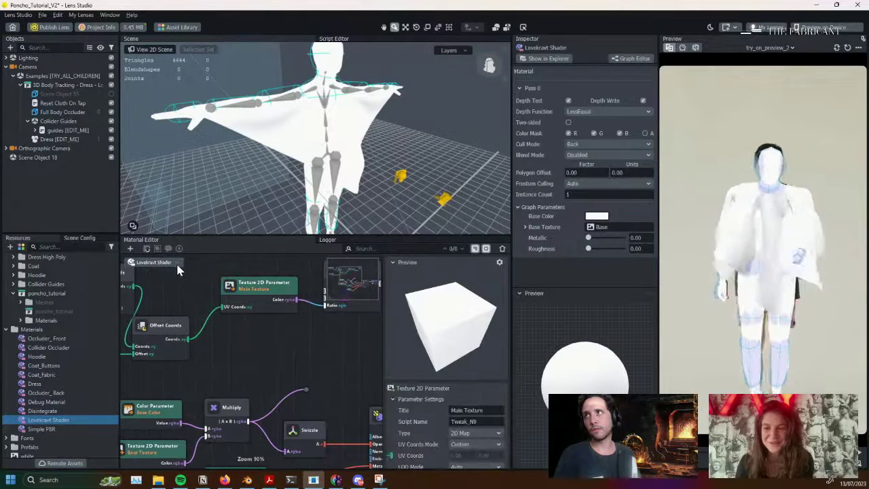
pyautogui.click(187, 271)
pyautogui.click(173, 262)
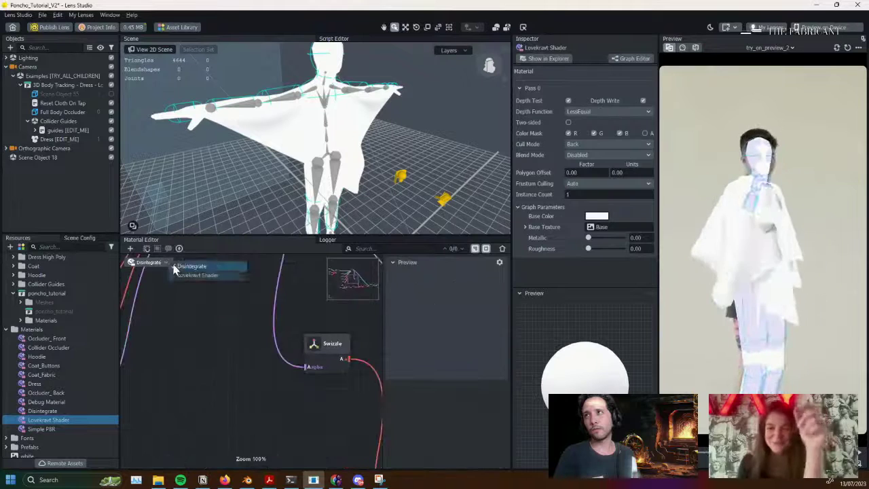
pyautogui.click(177, 274)
pyautogui.moveTo(160, 274); pyautogui.dragTo(167, 275, button='middle')
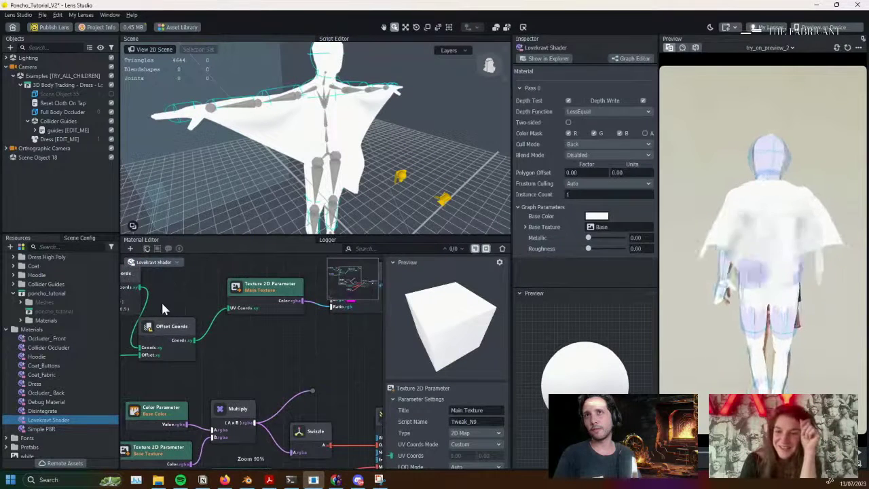
pyautogui.click(28, 413)
pyautogui.click(45, 420)
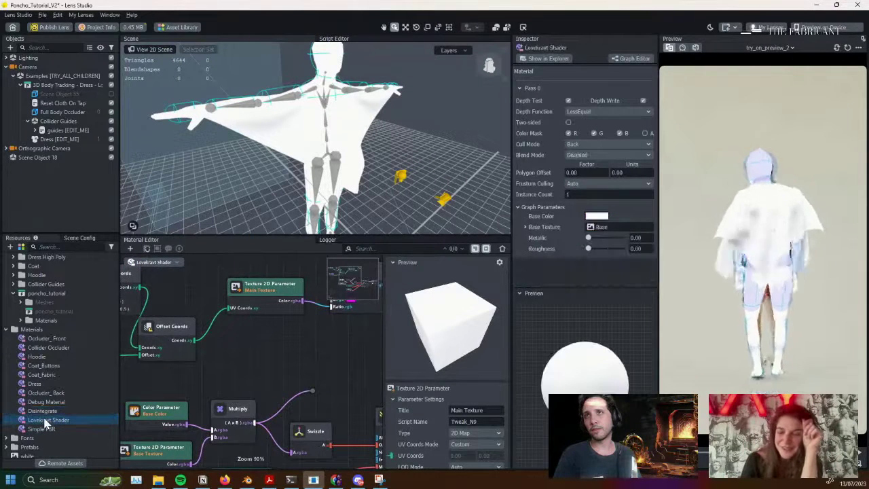
pyautogui.click(41, 429)
pyautogui.click(45, 421)
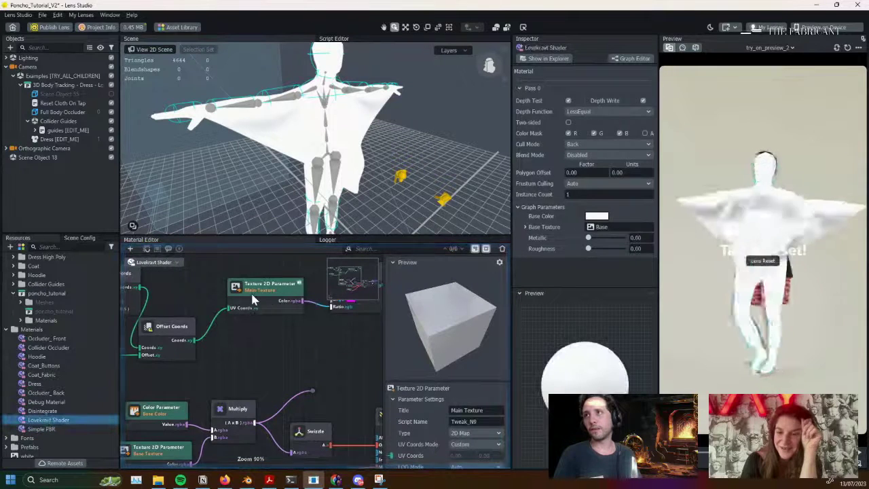
# Rename the Main Texture parameter's title to asdadsasd
pyautogui.click(252, 299)
pyautogui.tripleClick(456, 411)
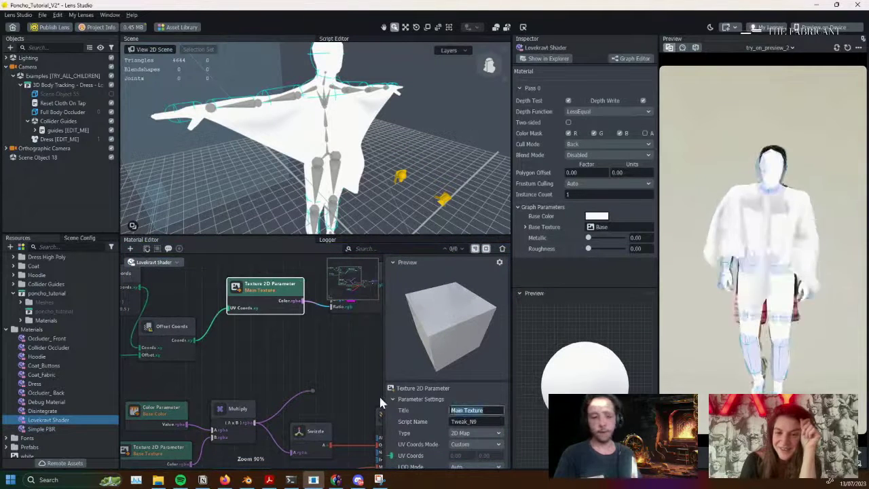
pyautogui.write('asdadsasd')
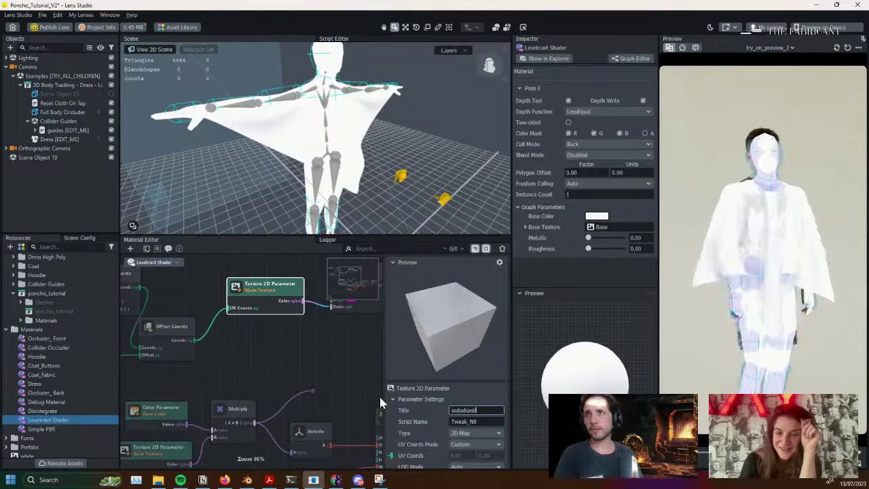
pyautogui.scroll(-2, 396, 367)
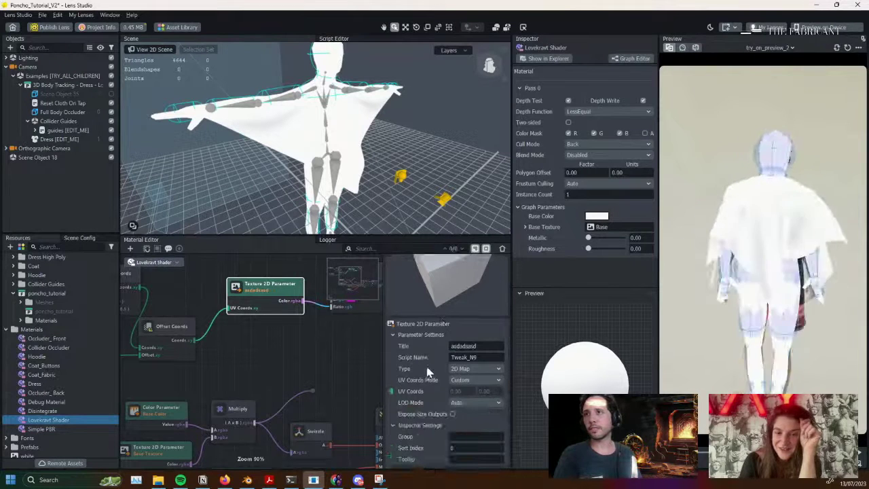
# Try moving the Base Texture parameter node beneath the asdadsasd texture node, then undo the node changes
pyautogui.moveTo(269, 363); pyautogui.dragTo(307, 333, button='middle')
pyautogui.click(222, 417)
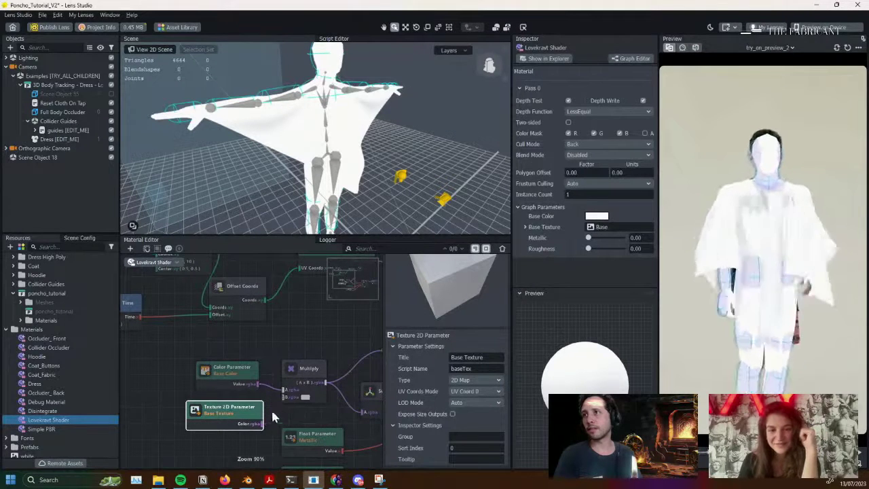
pyautogui.moveTo(242, 415); pyautogui.dragTo(322, 332)
pyautogui.moveTo(307, 340); pyautogui.dragTo(200, 443, button='middle')
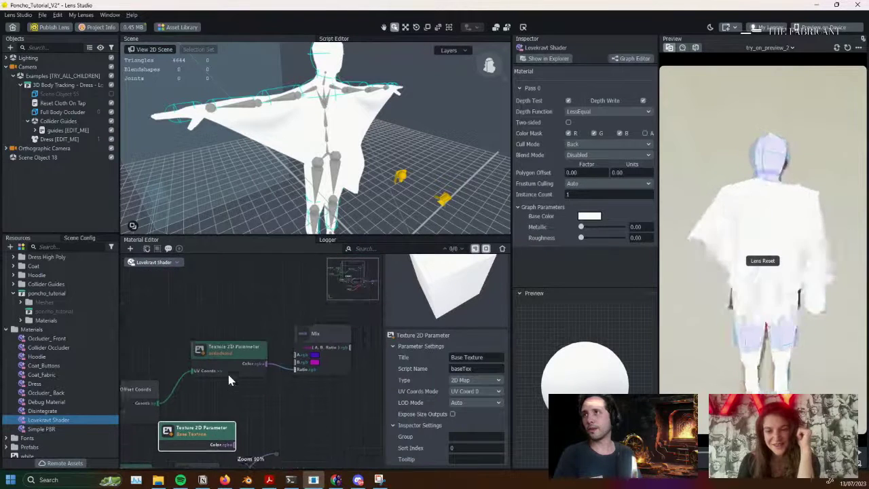
pyautogui.moveTo(228, 364); pyautogui.dragTo(216, 309)
pyautogui.moveTo(208, 430); pyautogui.dragTo(236, 368)
pyautogui.moveTo(242, 396); pyautogui.dragTo(216, 384, button='middle')
pyautogui.hotkey('ctrl', 'z')
pyautogui.hotkey('ctrl', 'z')
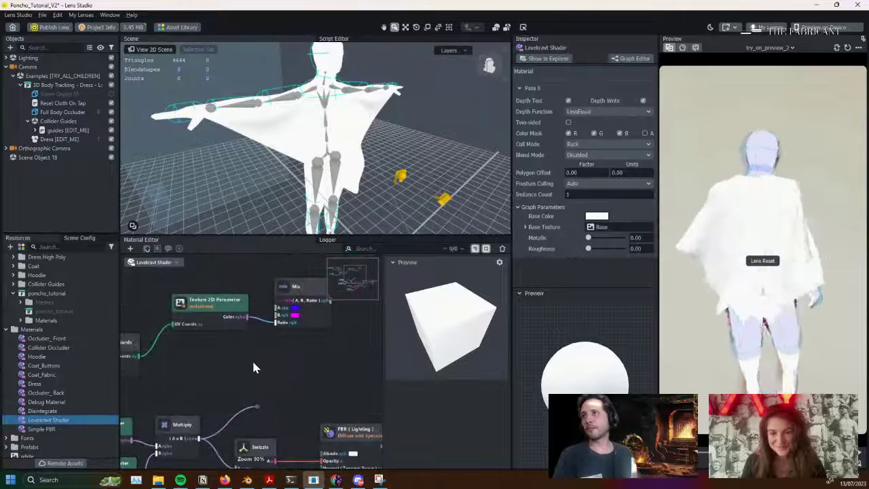
# Connect the asdadsasd texture parameter's Color output to the Albedo input of the PBR node
pyautogui.moveTo(249, 360); pyautogui.dragTo(320, 356, button='middle')
pyautogui.click(284, 322)
pyautogui.scroll(-2, 270, 371)
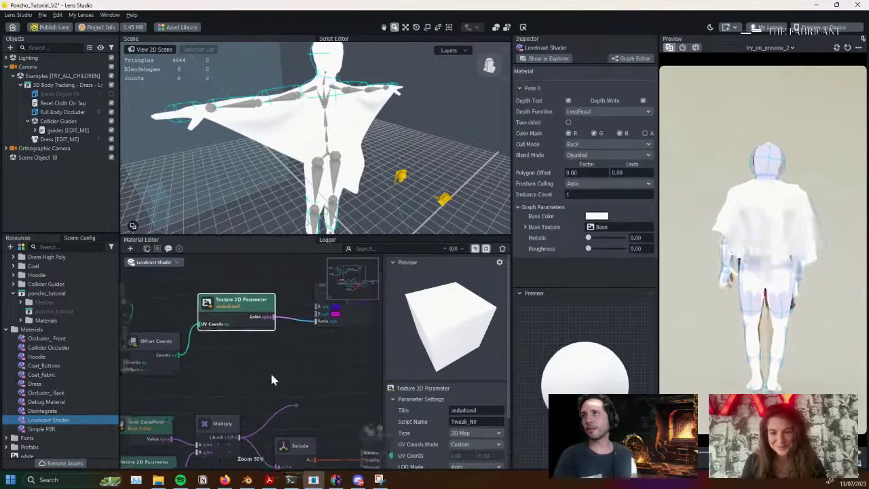
pyautogui.moveTo(271, 371); pyautogui.dragTo(252, 322, button='middle')
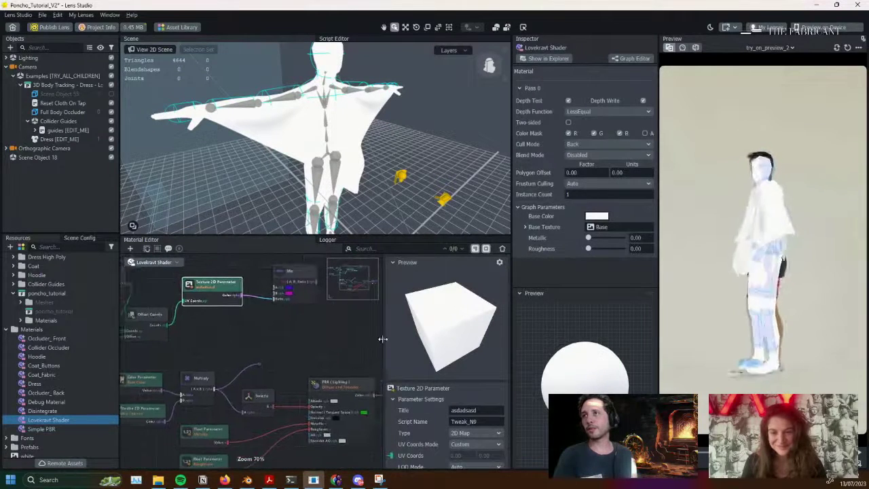
pyautogui.moveTo(383, 339); pyautogui.dragTo(415, 340)
pyautogui.moveTo(304, 300); pyautogui.dragTo(375, 400)
pyautogui.moveTo(411, 360); pyautogui.dragTo(340, 307, button='middle')
pyautogui.scroll(2, 339, 306)
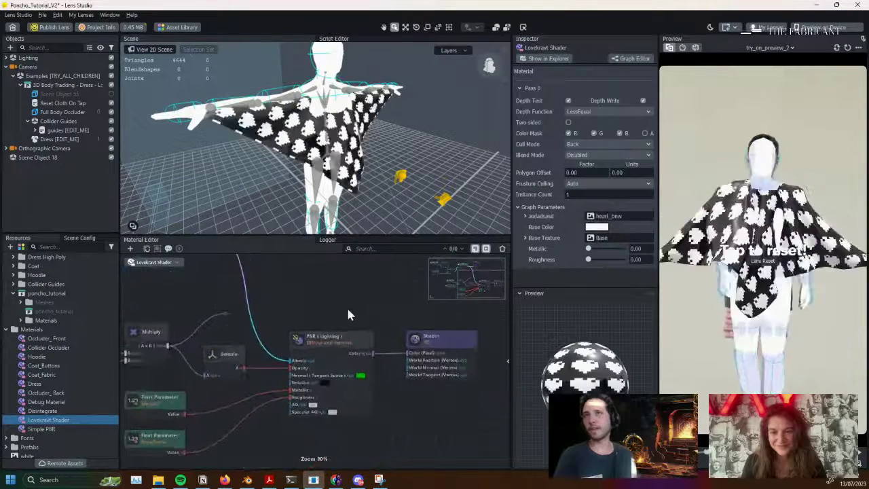
# Disconnect Offset Coords from the asdadsasd texture parameter and set its UV Coords Mode to UV Coord 0
pyautogui.moveTo(207, 285); pyautogui.dragTo(345, 369, button='middle')
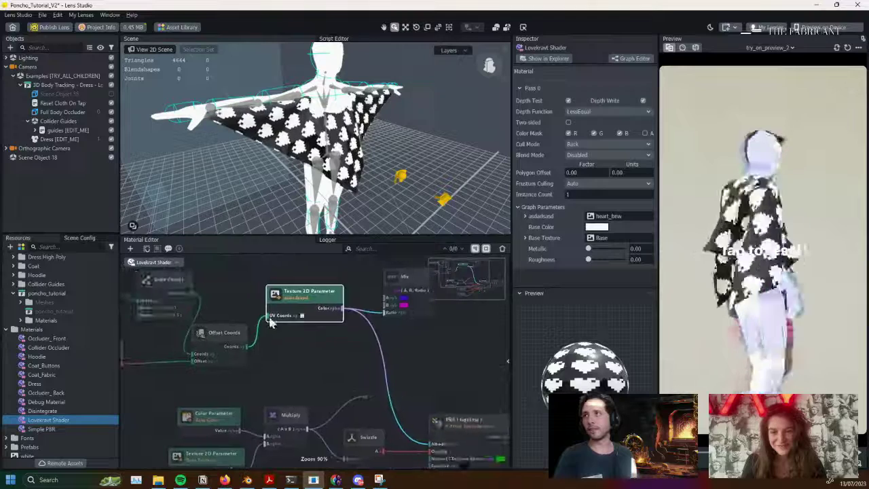
pyautogui.moveTo(269, 316); pyautogui.dragTo(284, 299)
pyautogui.click(508, 361)
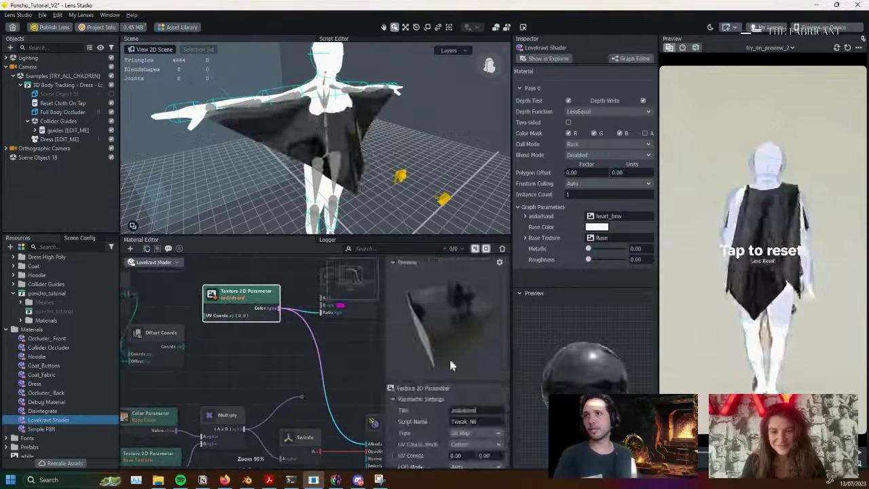
pyautogui.click(476, 381)
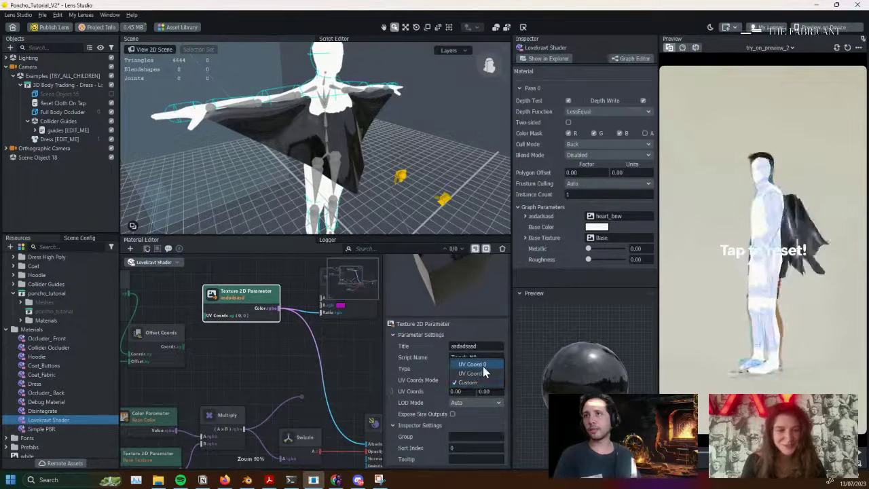
pyautogui.click(467, 361)
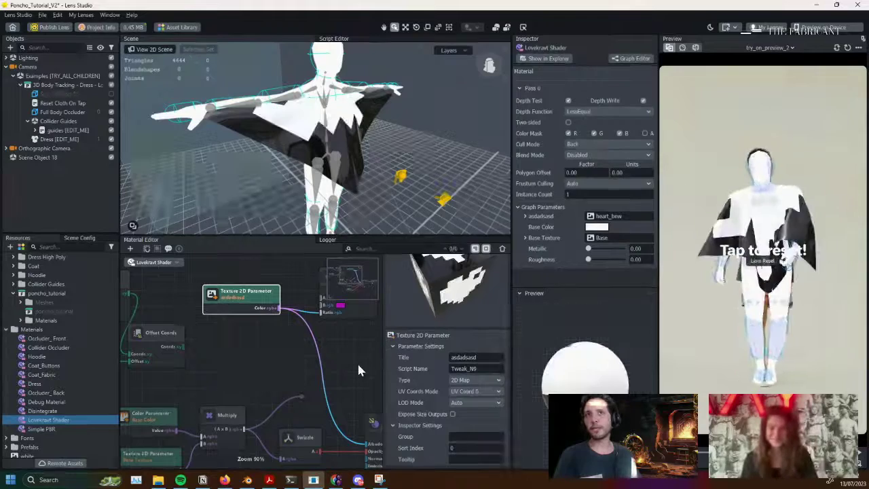
# Disconnect the asdadsasd texture parameter from the Mix node's Ratio input and move the texture node down toward the PBR node
pyautogui.moveTo(280, 334); pyautogui.dragTo(222, 358, button='middle')
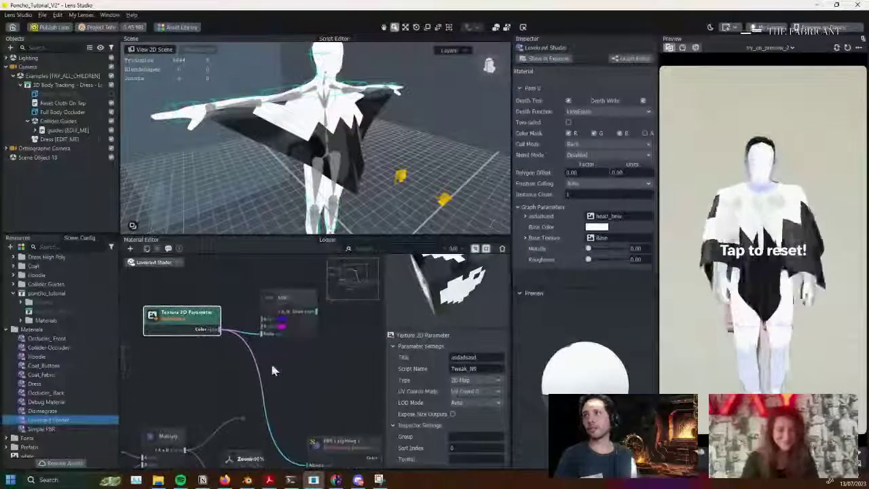
pyautogui.moveTo(262, 333); pyautogui.dragTo(228, 300)
pyautogui.moveTo(205, 344); pyautogui.dragTo(261, 350, button='middle')
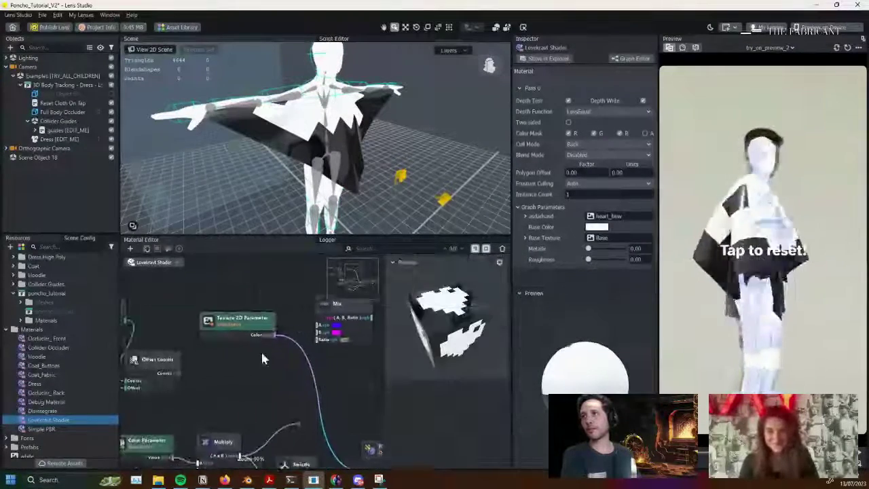
pyautogui.moveTo(255, 337); pyautogui.dragTo(263, 390)
pyautogui.moveTo(270, 366); pyautogui.dragTo(240, 296, button='middle')
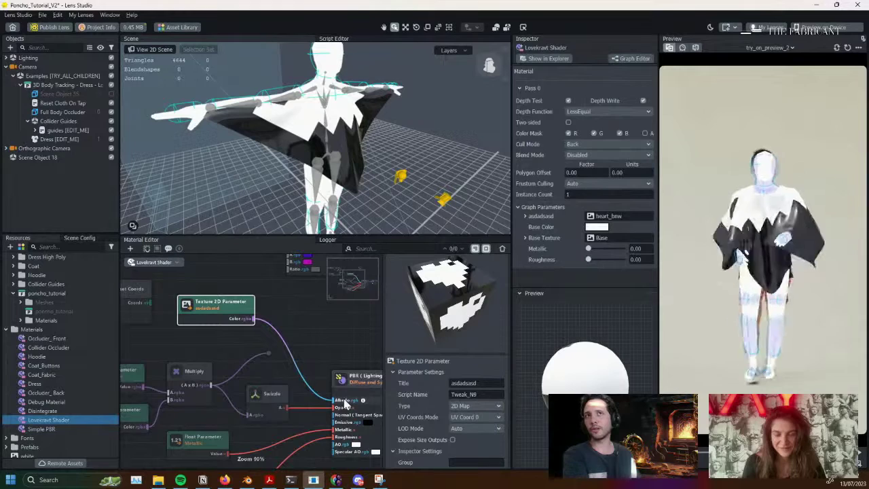
pyautogui.moveTo(309, 396); pyautogui.dragTo(284, 377, button='middle')
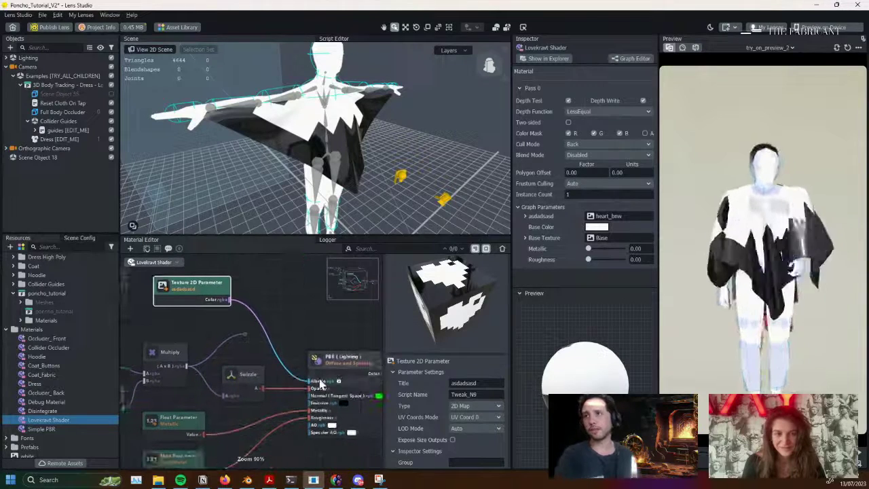
# Delete the unused Elapsed Time, Scale Coords and Offset Coords nodes from the graph
pyautogui.keyDown('alt'); pyautogui.moveTo(348, 132); pyautogui.dragTo(393, 141); pyautogui.keyUp('alt')
pyautogui.click(301, 163)
pyautogui.moveTo(156, 336); pyautogui.dragTo(303, 369, button='middle')
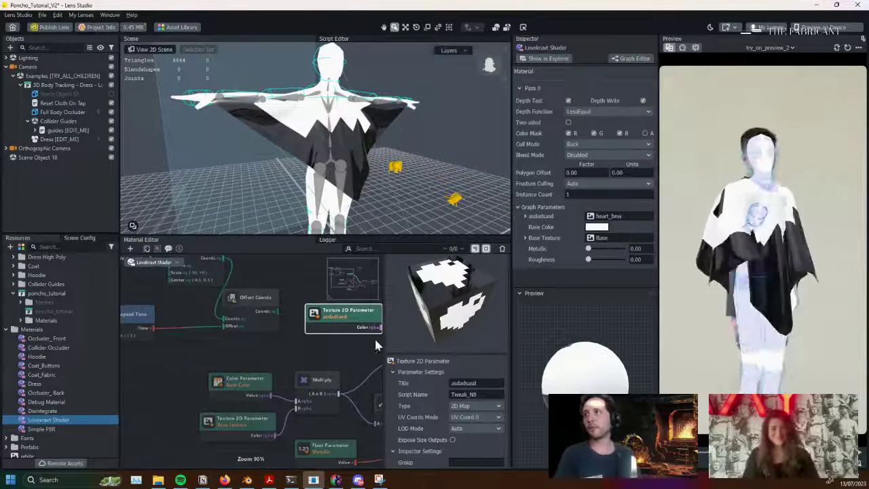
pyautogui.moveTo(358, 345); pyautogui.dragTo(317, 402, button='middle')
pyautogui.moveTo(175, 394); pyautogui.dragTo(250, 226)
pyautogui.click(277, 358)
pyautogui.moveTo(252, 352); pyautogui.dragTo(181, 252, button='middle')
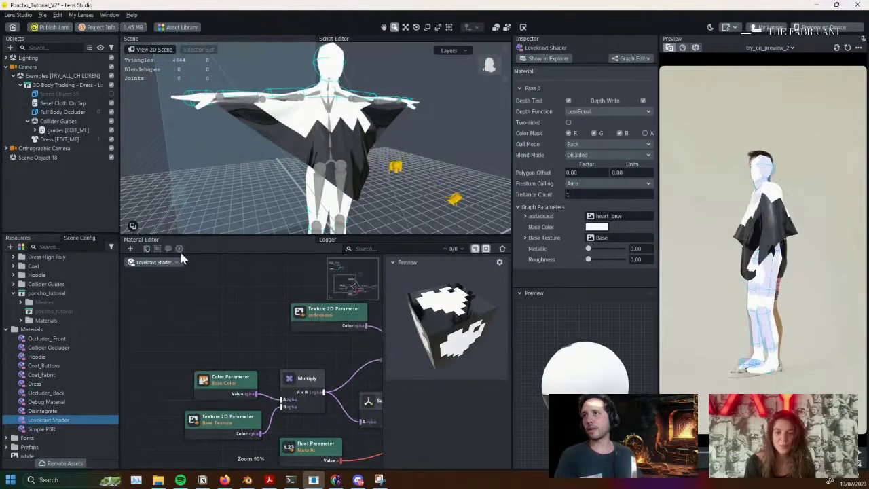
# Add a new Scale Coords node before the asdadsasd texture parameter and select the texture parameter
pyautogui.rightClick(201, 291)
pyautogui.click(219, 294)
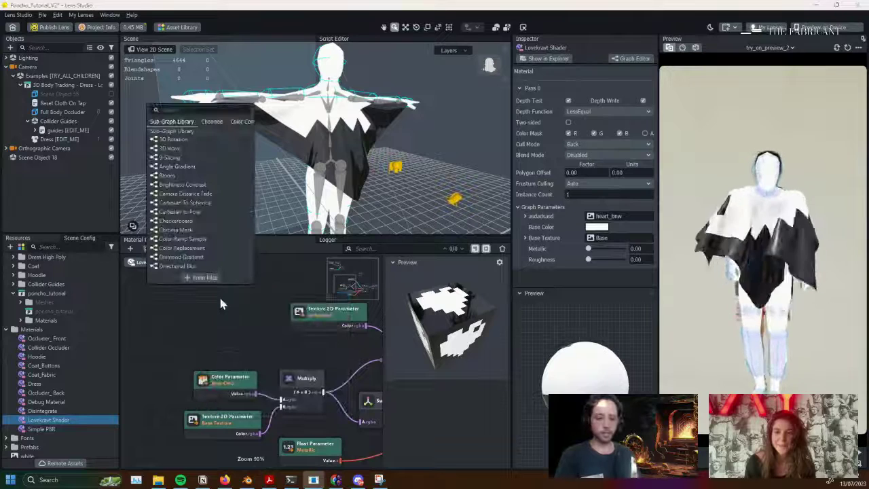
pyautogui.write('scal')
pyautogui.click(175, 126)
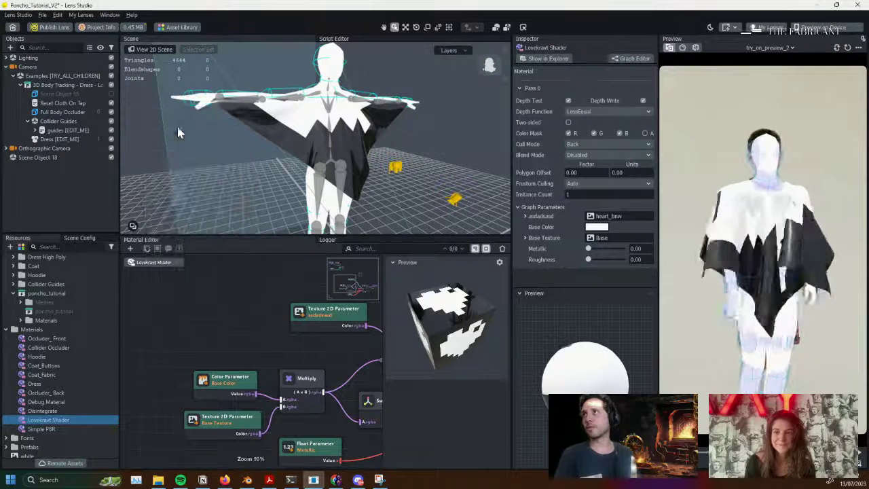
pyautogui.moveTo(229, 299); pyautogui.dragTo(203, 282)
pyautogui.moveTo(257, 301); pyautogui.dragTo(244, 299, button='middle')
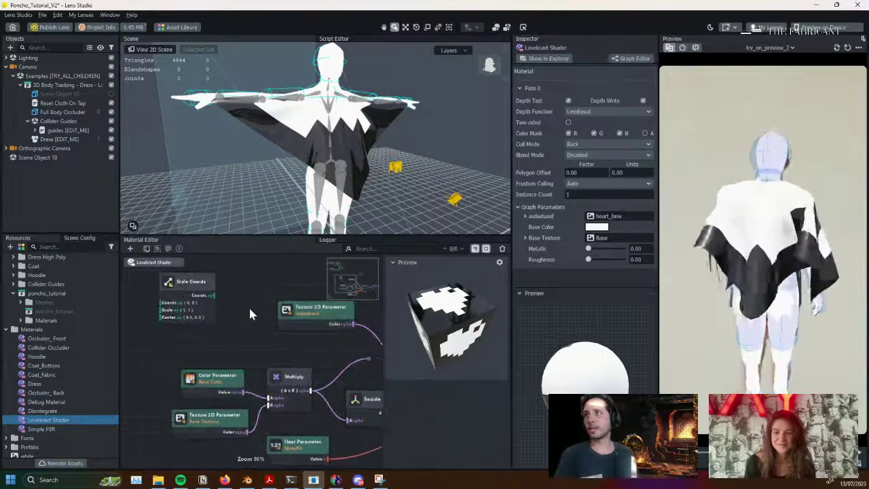
pyautogui.click(306, 317)
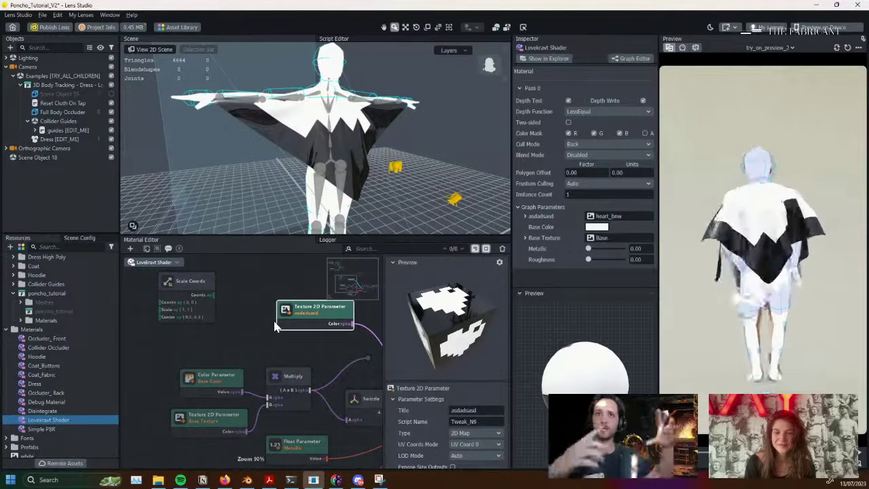
# Set the asdadsasd texture's UV Coords Mode to Custom and connect the Scale Coords output to its UV Coords input
pyautogui.scroll(-2, 409, 313)
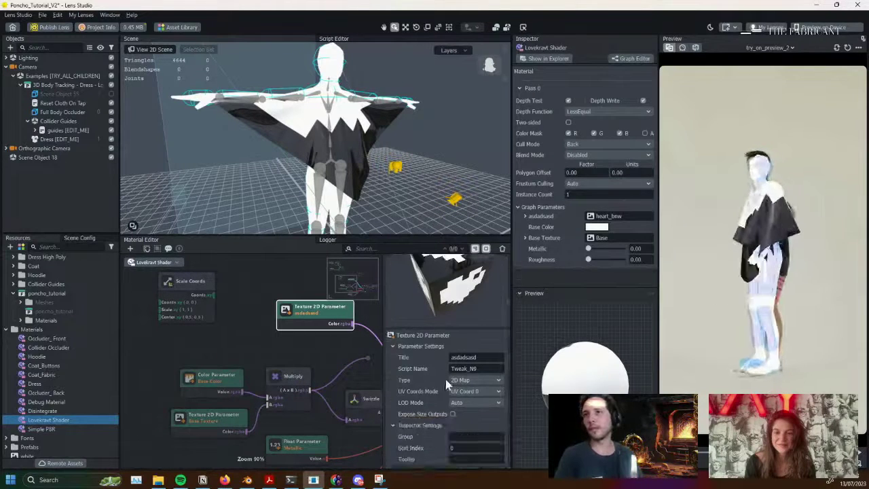
pyautogui.moveTo(329, 322); pyautogui.dragTo(315, 312, button='middle')
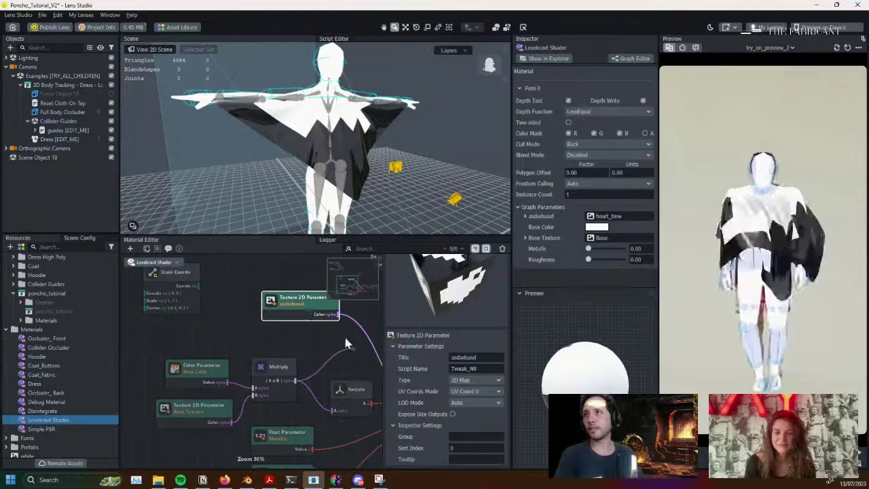
pyautogui.click(476, 391)
pyautogui.click(468, 412)
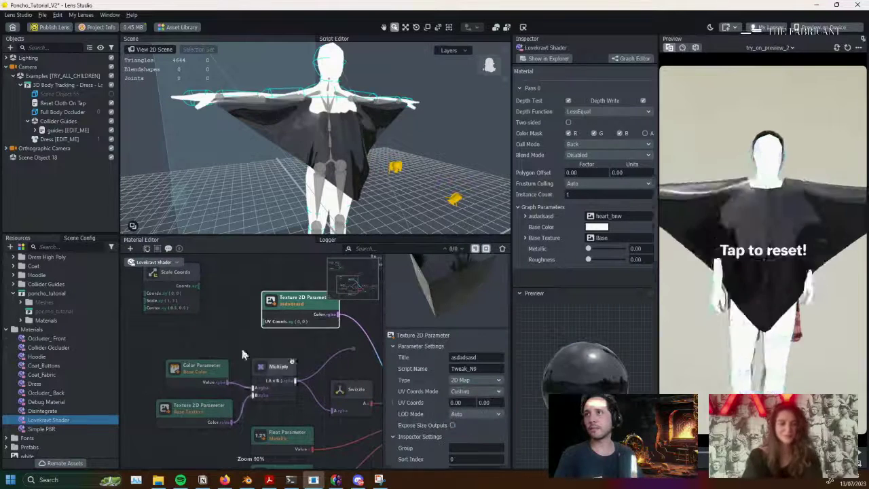
pyautogui.moveTo(199, 292); pyautogui.dragTo(265, 321)
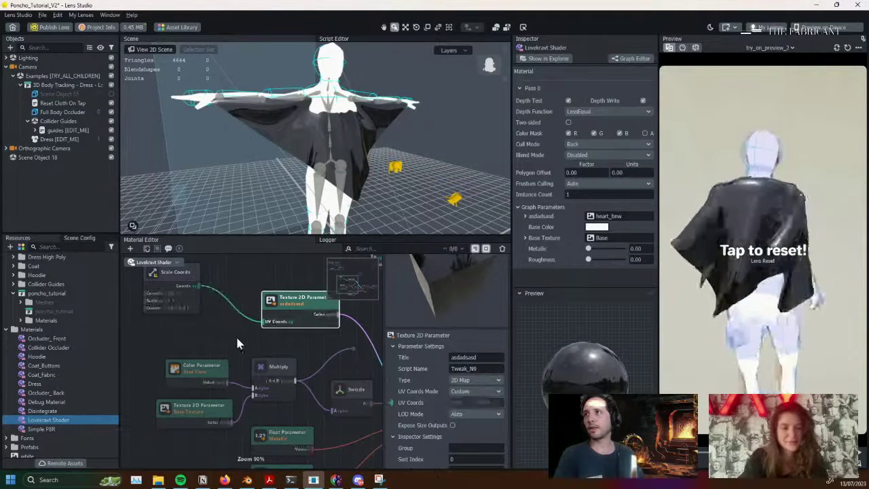
# Add a Surface UV Coord node before Scale Coords and connect its output to the Coords input
pyautogui.moveTo(236, 335); pyautogui.dragTo(291, 355, button='middle')
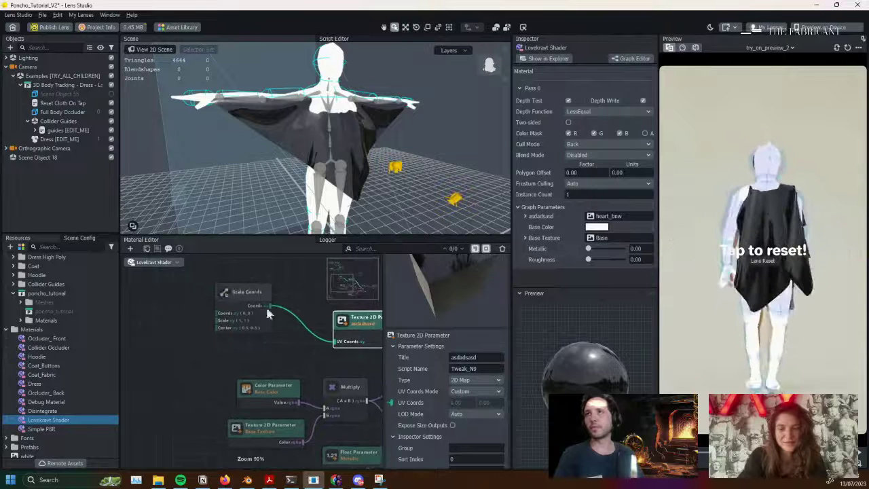
pyautogui.click(164, 316)
pyautogui.rightClick(194, 299)
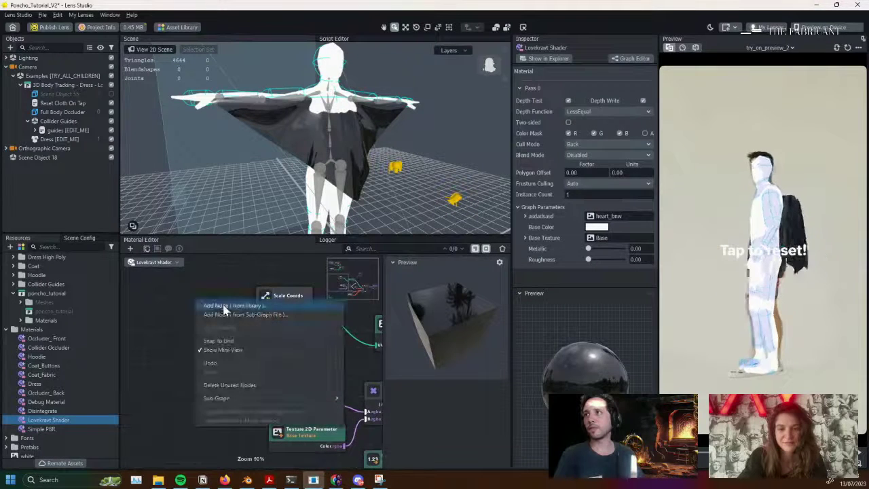
pyautogui.click(223, 307)
pyautogui.write('surf')
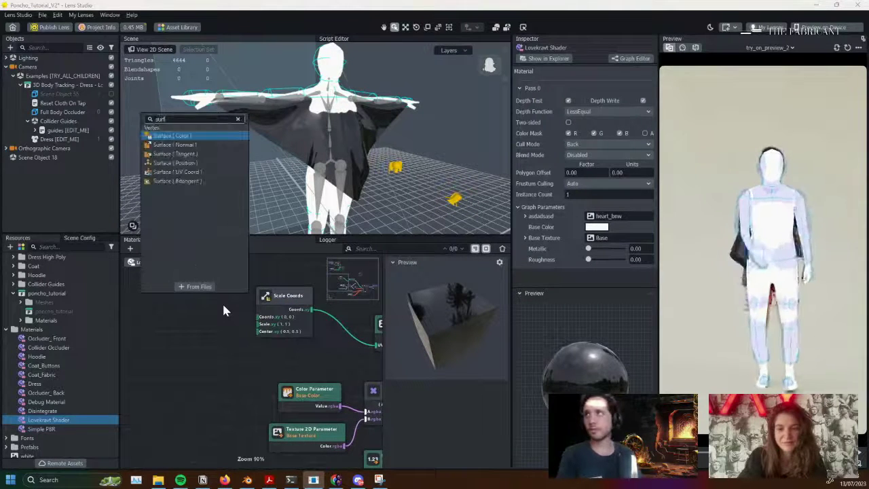
pyautogui.click(185, 171)
pyautogui.moveTo(249, 327)
pyautogui.mouseDown()
pyautogui.moveTo(210, 318)
pyautogui.moveTo(258, 325)
pyautogui.mouseUp()
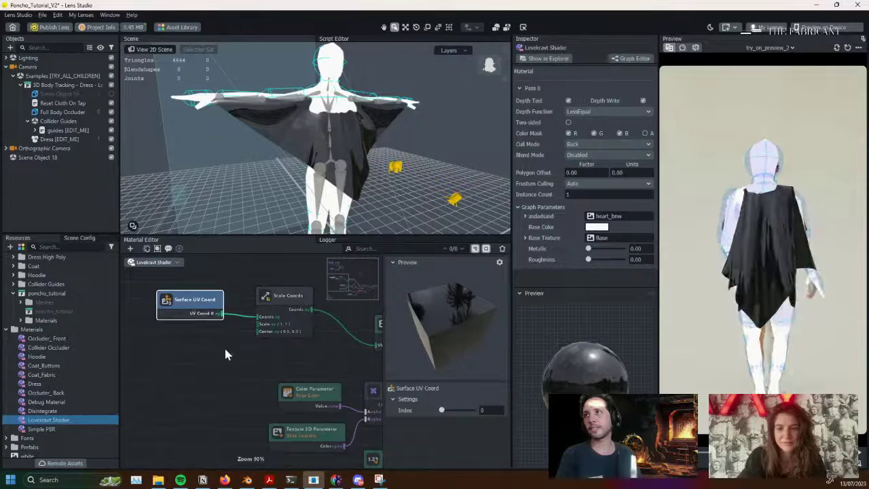
pyautogui.moveTo(225, 348); pyautogui.dragTo(210, 344, button='middle')
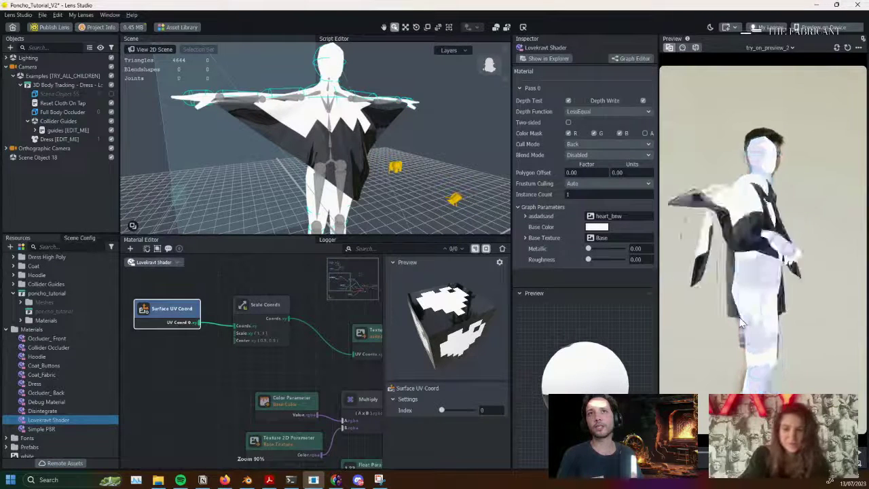
# Switch the preview clip to try_on_preview_1 and back to try_on_preview_2
pyautogui.click(781, 49)
pyautogui.click(754, 105)
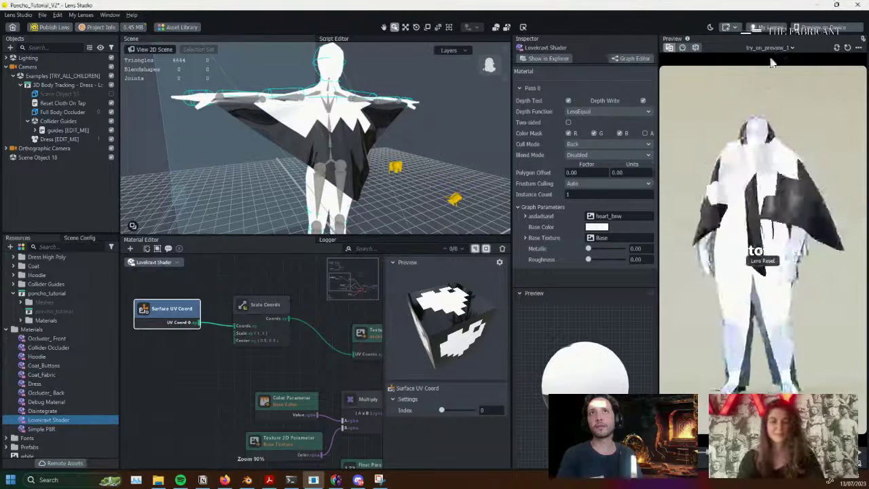
pyautogui.click(769, 48)
pyautogui.click(762, 359)
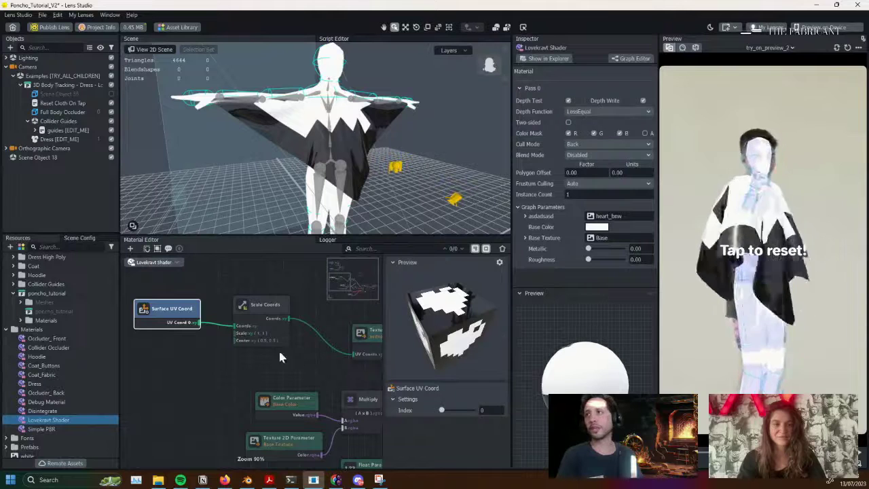
# Set the Scale Coords node's Scale to 10 on both axes to tile the heart texture
pyautogui.click(254, 310)
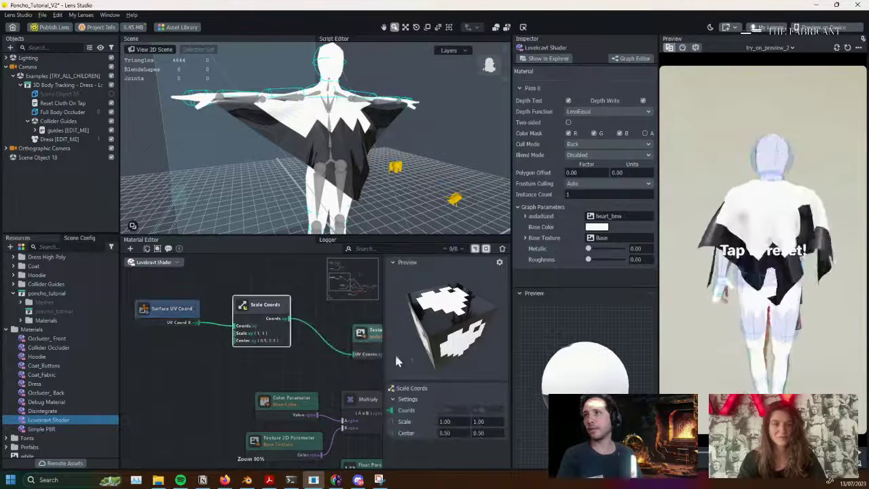
pyautogui.click(462, 422)
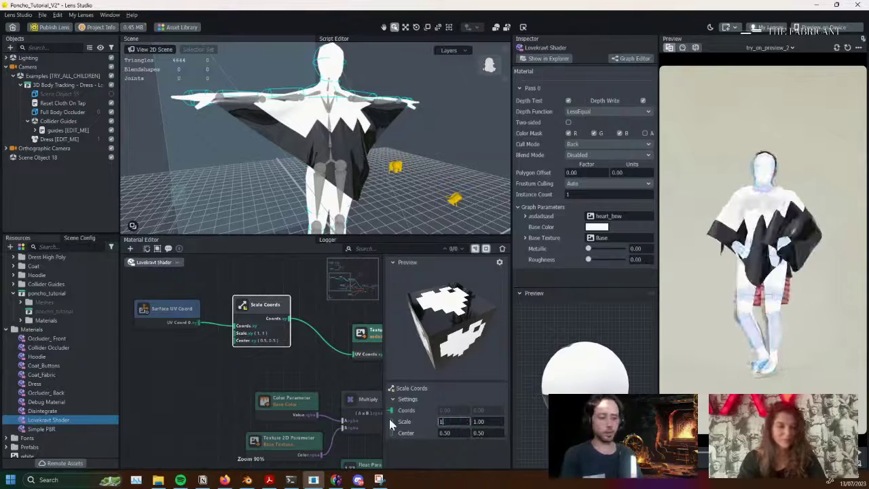
pyautogui.write('10')
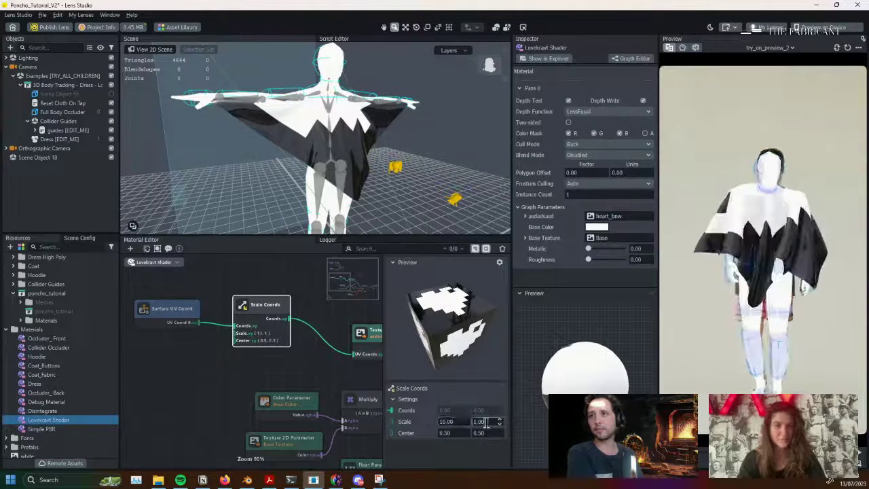
pyautogui.press('Tab')
pyautogui.write('10')
pyautogui.press('Return')
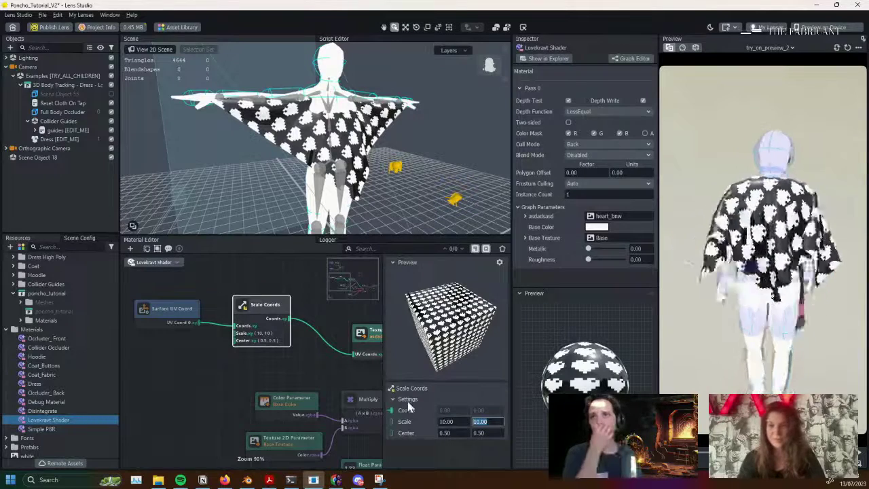
# Add an Offset Coords node and place it below the Surface UV Coord node
pyautogui.moveTo(322, 384)
pyautogui.mouseDown(button='middle')
pyautogui.moveTo(325, 376)
pyautogui.moveTo(311, 377)
pyautogui.mouseUp(button='middle')
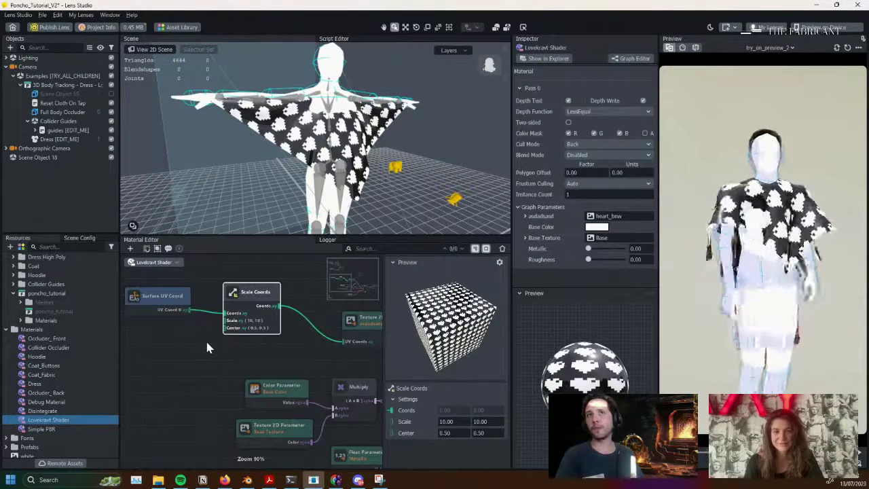
pyautogui.moveTo(203, 338); pyautogui.dragTo(217, 333, button='middle')
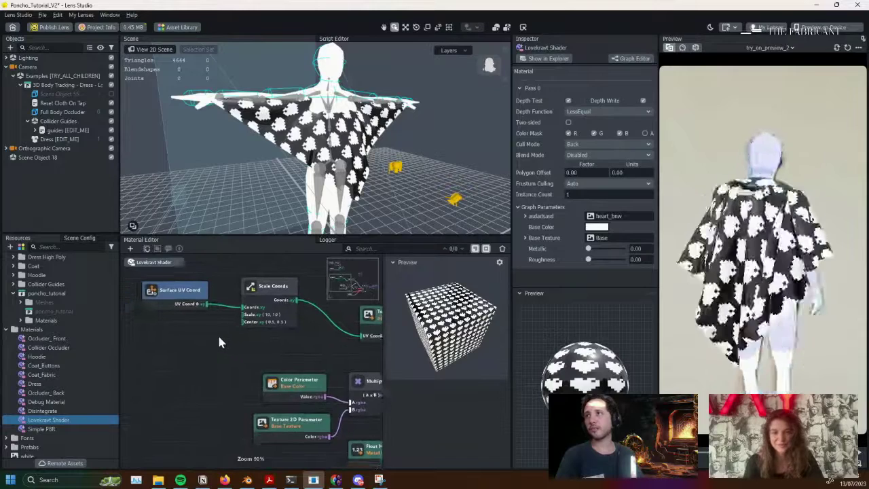
pyautogui.rightClick(217, 334)
pyautogui.click(235, 344)
pyautogui.write('off')
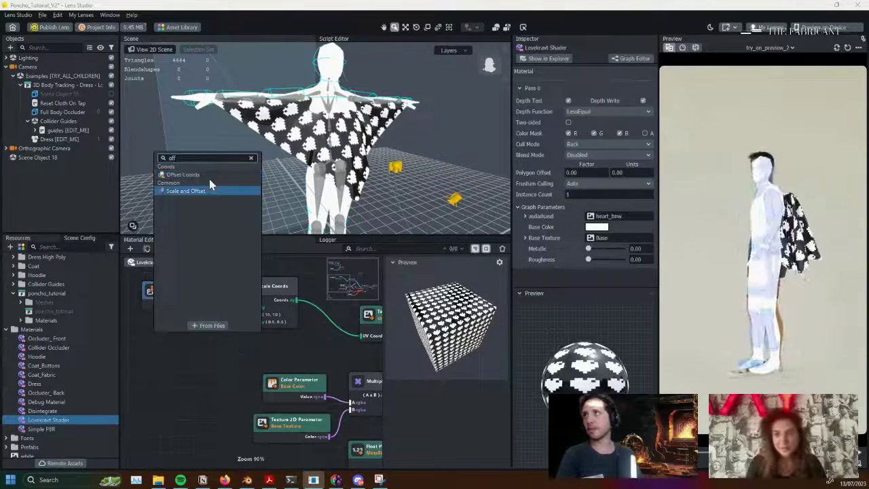
pyautogui.click(204, 176)
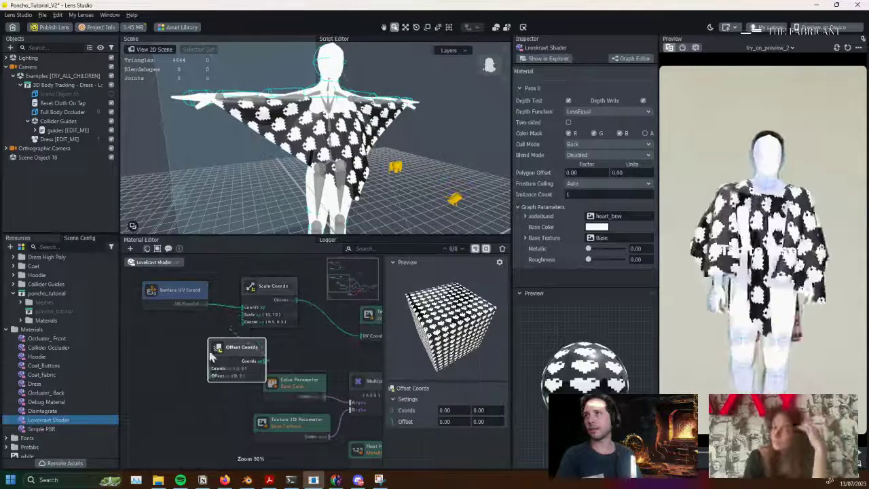
pyautogui.moveTo(231, 350); pyautogui.dragTo(170, 347)
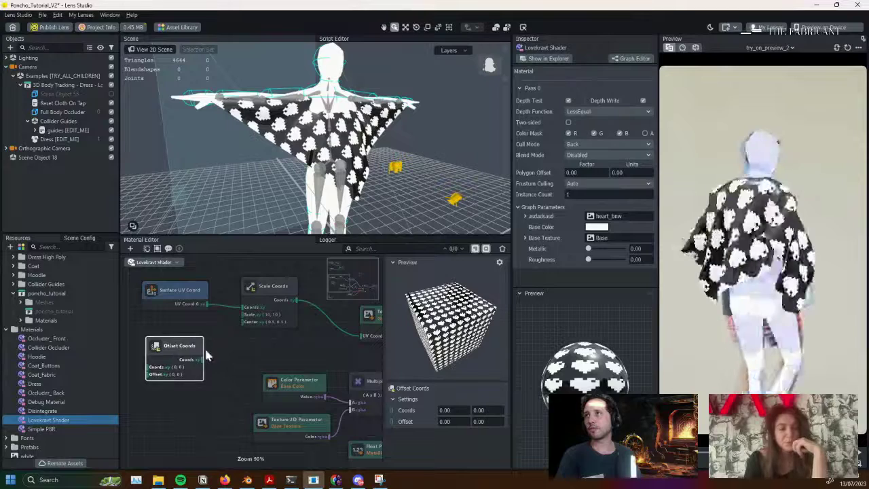
# Insert Offset Coords between Scale Coords and the texture parameter, wiring its Coords input and feeding its output into UV Coords
pyautogui.moveTo(235, 356); pyautogui.dragTo(202, 365, button='middle')
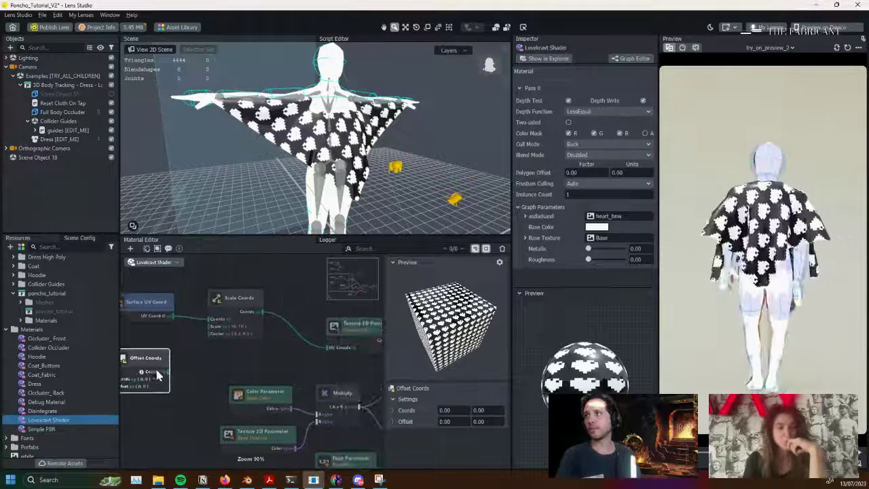
pyautogui.moveTo(168, 366); pyautogui.dragTo(323, 368)
pyautogui.moveTo(261, 317); pyautogui.dragTo(239, 311)
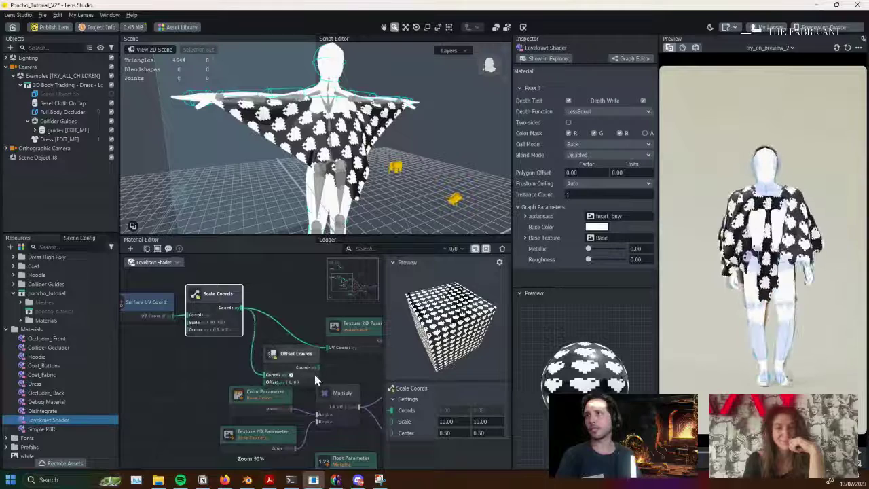
pyautogui.moveTo(322, 355); pyautogui.dragTo(279, 329)
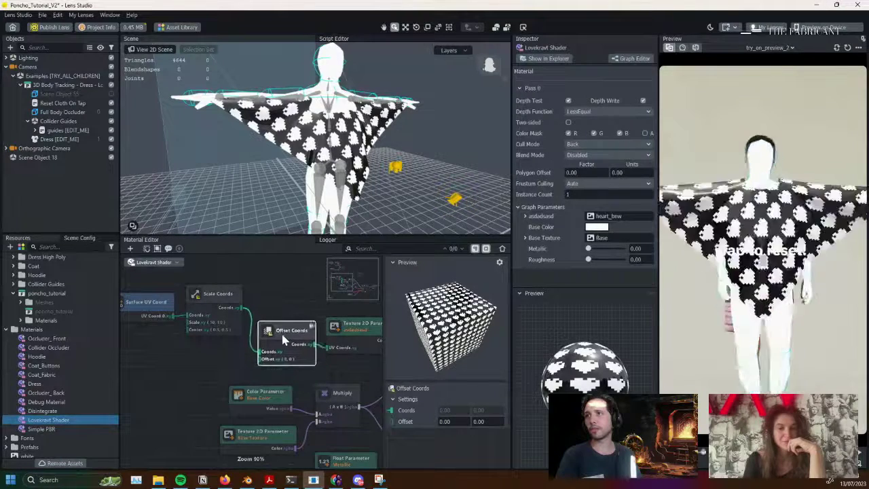
# Test different X values for the Offset Coords node's Offset and return it to 0
pyautogui.moveTo(252, 359); pyautogui.dragTo(281, 350, button='middle')
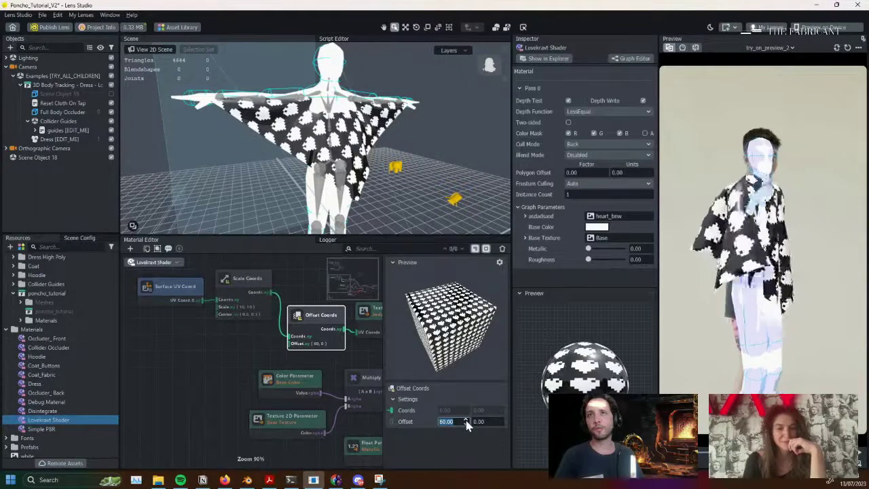
pyautogui.click(466, 419)
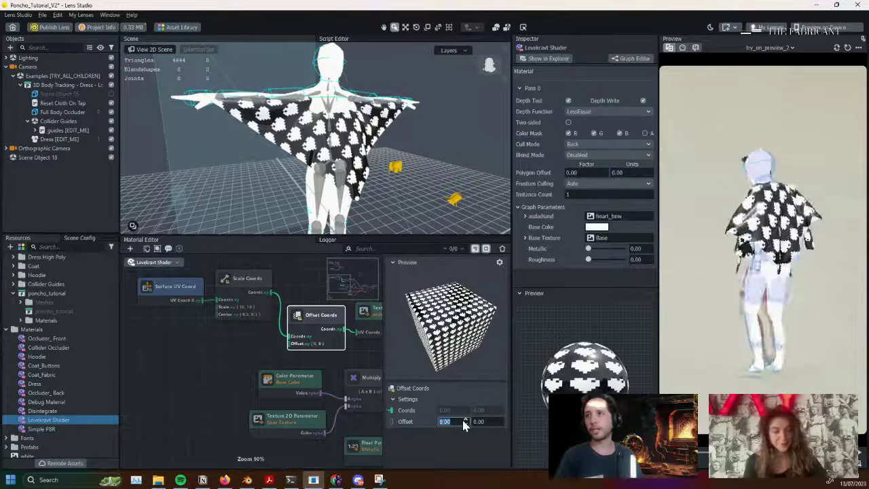
pyautogui.click(220, 363)
# Add an Elapsed Time node and connect its Time output to the Offset input of Offset Coords
pyautogui.rightClick(194, 351)
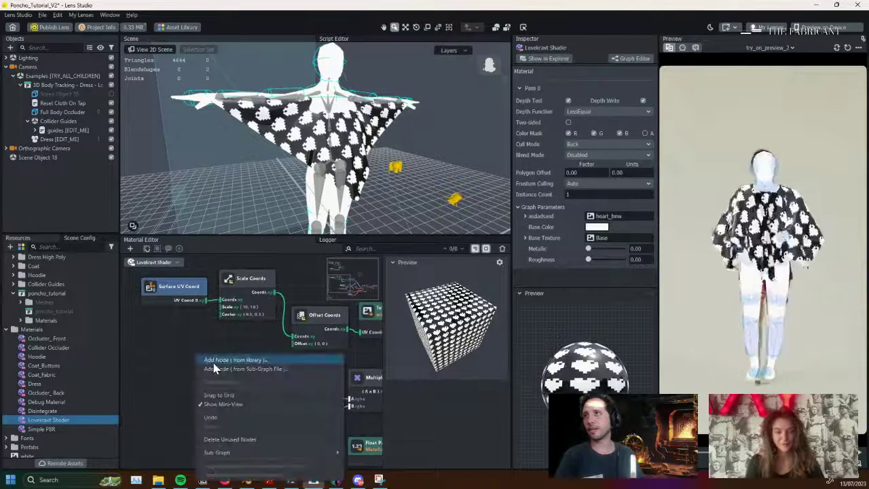
pyautogui.click(212, 361)
pyautogui.write('time')
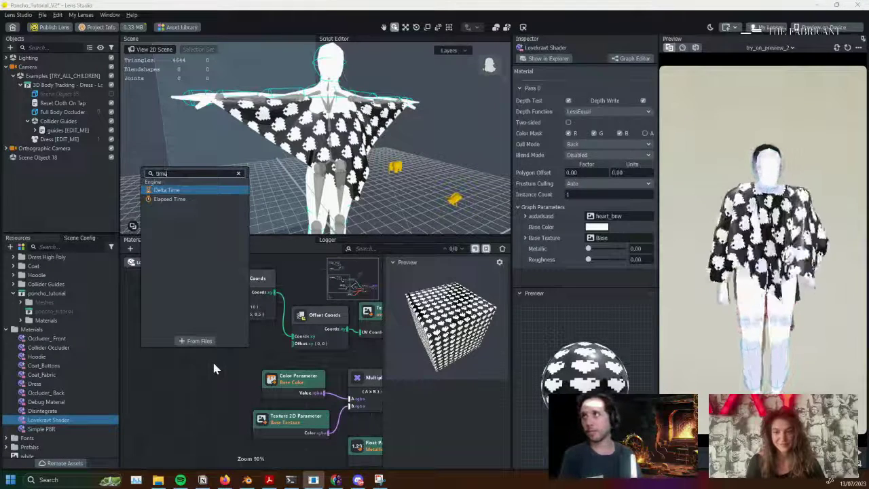
pyautogui.click(173, 200)
pyautogui.moveTo(217, 365); pyautogui.dragTo(198, 365)
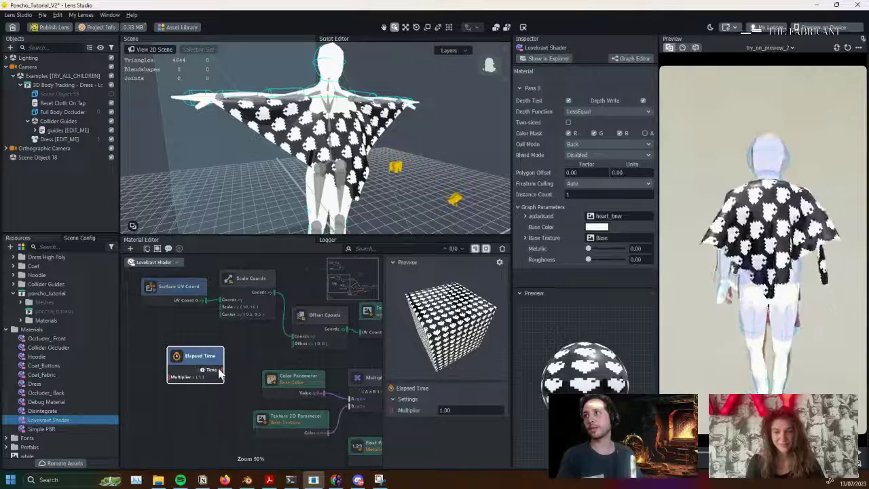
pyautogui.moveTo(299, 348); pyautogui.dragTo(298, 345)
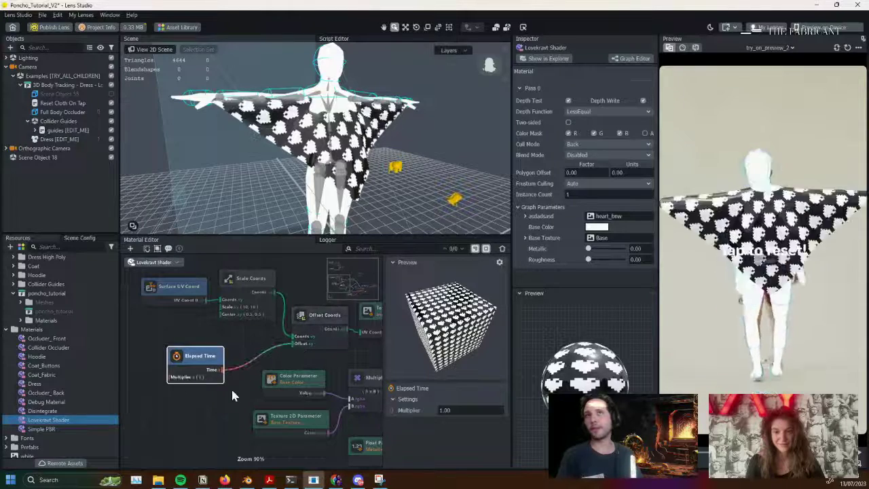
# Add a Mix node between the asdadsasd texture parameter and the PBR node
pyautogui.keyDown('alt'); pyautogui.moveTo(363, 129); pyautogui.dragTo(364, 130); pyautogui.keyUp('alt')
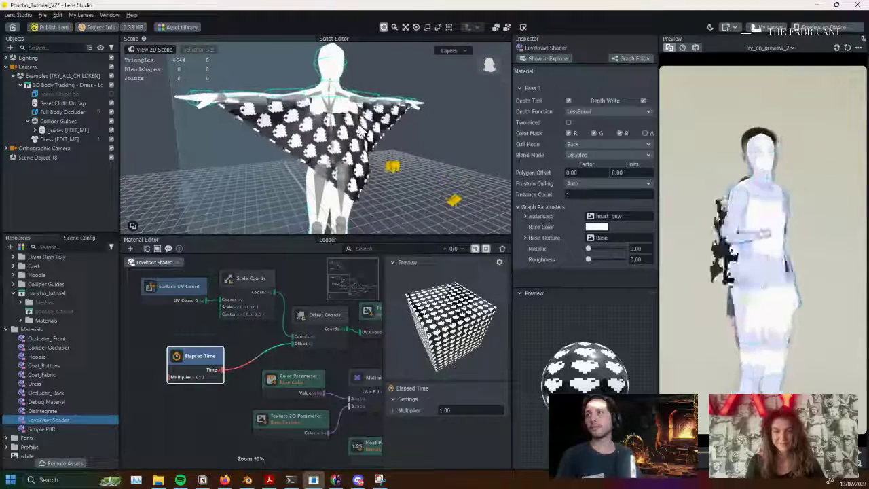
pyautogui.moveTo(250, 328); pyautogui.dragTo(172, 350, button='middle')
pyautogui.moveTo(283, 361); pyautogui.dragTo(227, 346, button='middle')
pyautogui.keyDown('alt'); pyautogui.moveTo(314, 172); pyautogui.dragTo(338, 166); pyautogui.keyUp('alt')
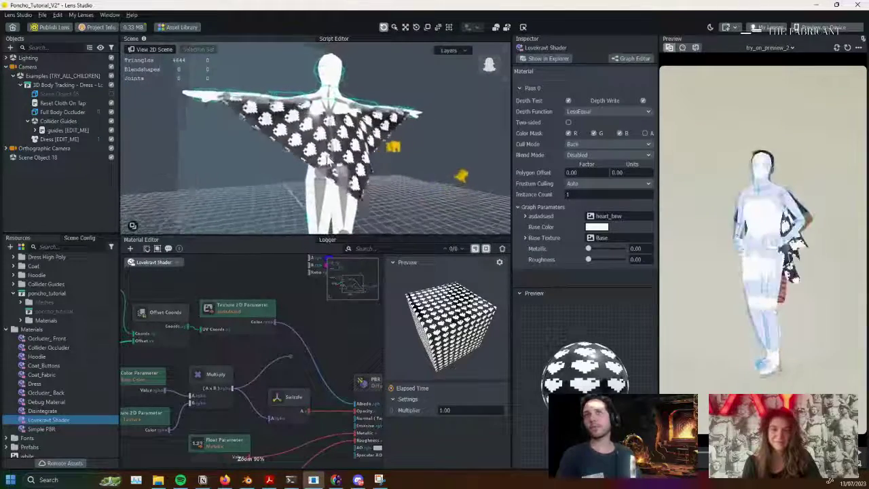
pyautogui.moveTo(312, 332); pyautogui.dragTo(235, 328, button='middle')
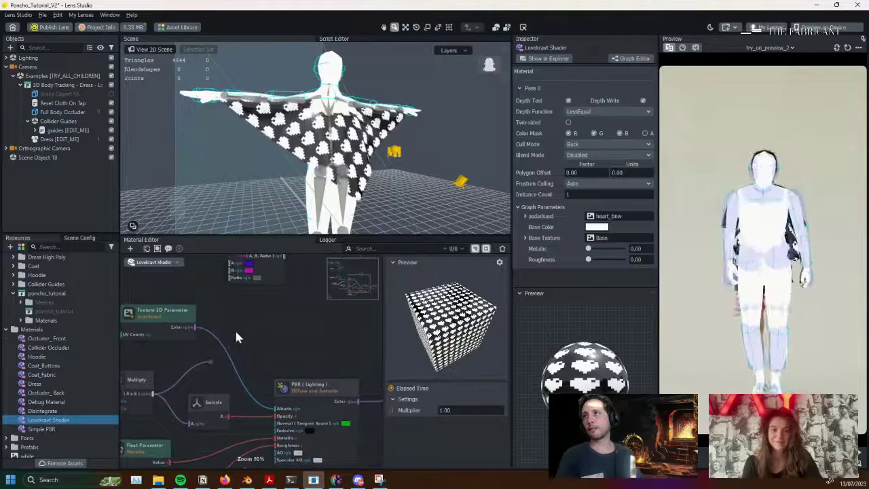
pyautogui.rightClick(264, 322)
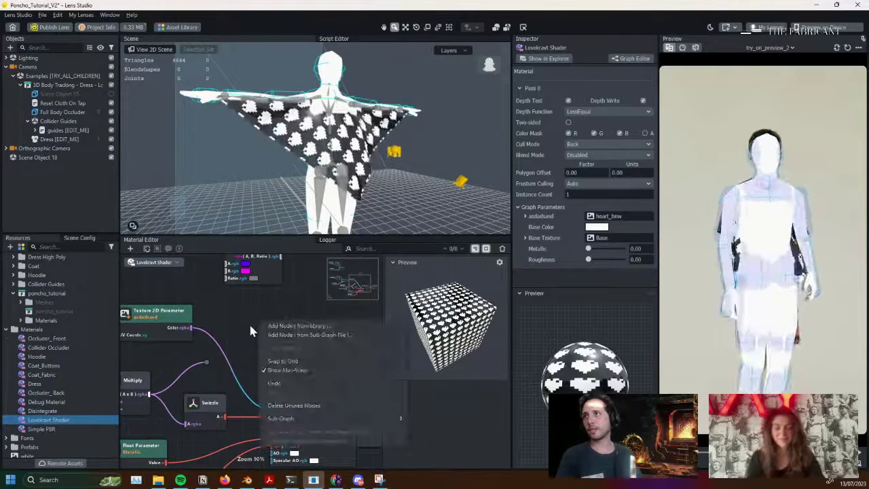
pyautogui.click(299, 326)
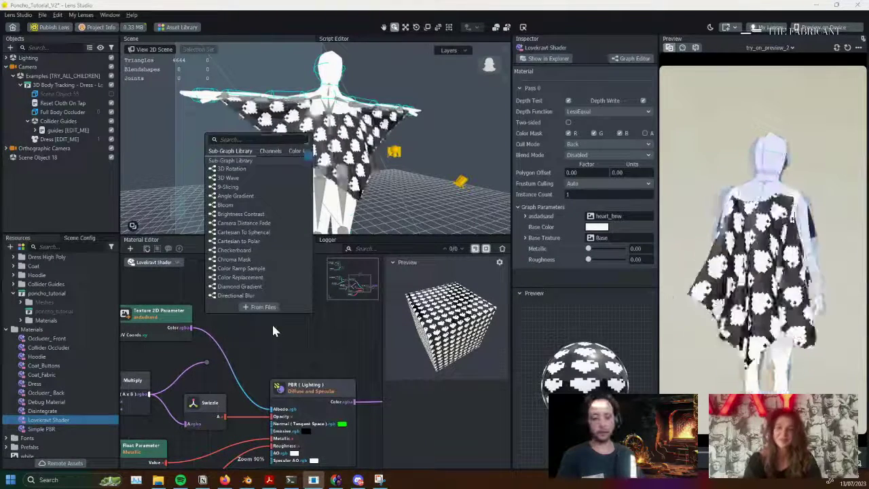
pyautogui.write('mix')
pyautogui.press('Return')
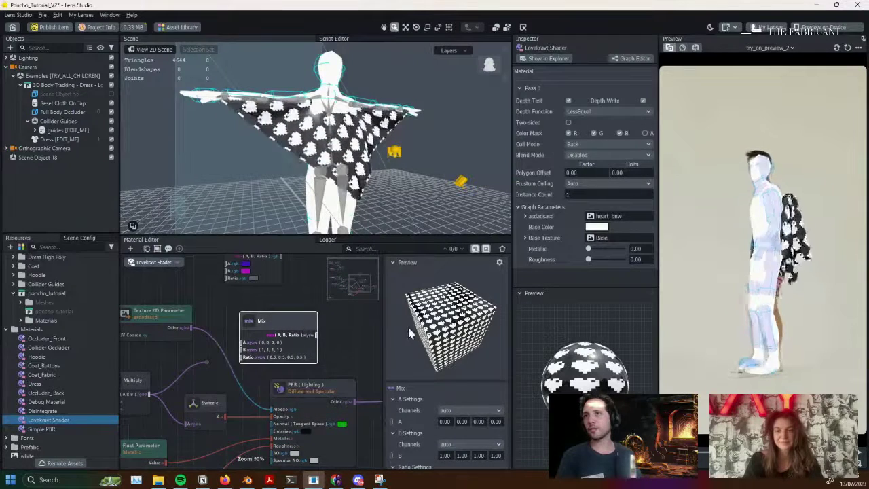
# Set the channels of the Mix node's A input to rgb
pyautogui.scroll(-1, 410, 333)
pyautogui.click(455, 380)
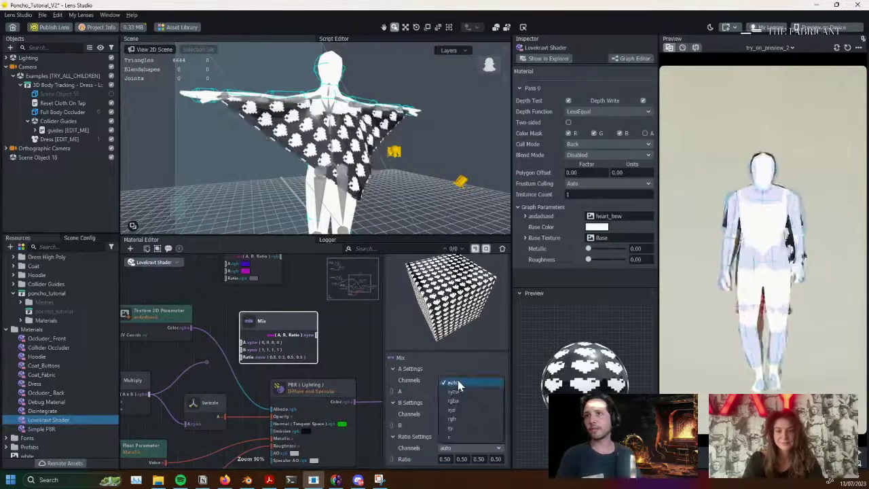
pyautogui.click(460, 417)
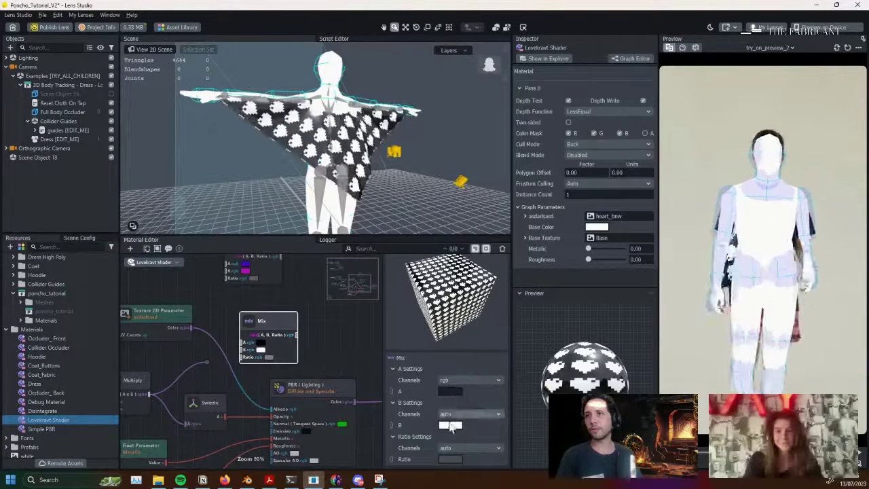
# Connect the asdadsasd texture's Color output to the Mix node's Ratio and the Mix output to the PBR node's Albedo
pyautogui.scroll(1, 244, 363)
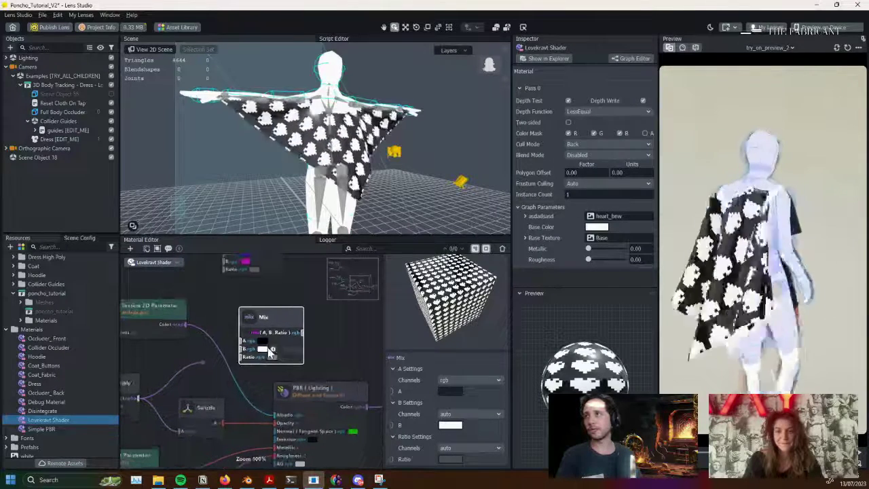
pyautogui.moveTo(254, 377); pyautogui.dragTo(284, 382, button='middle')
pyautogui.click(183, 325)
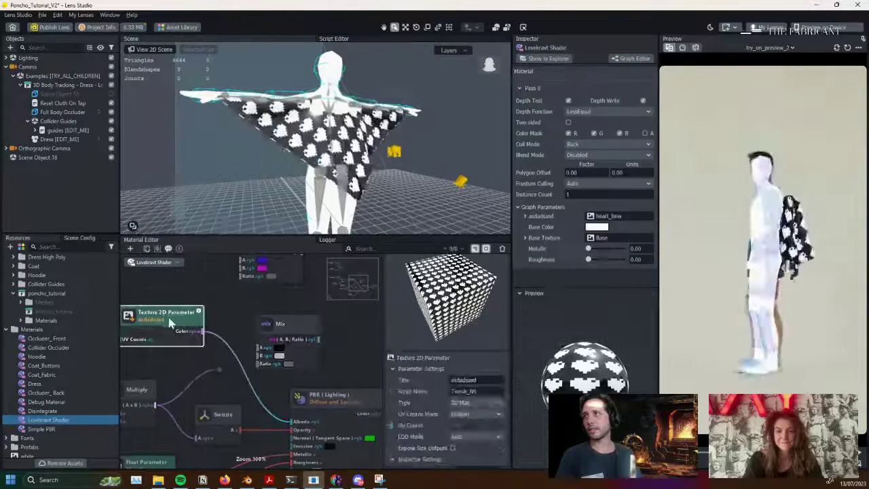
pyautogui.moveTo(197, 331); pyautogui.dragTo(262, 364)
pyautogui.scroll(2, 288, 371)
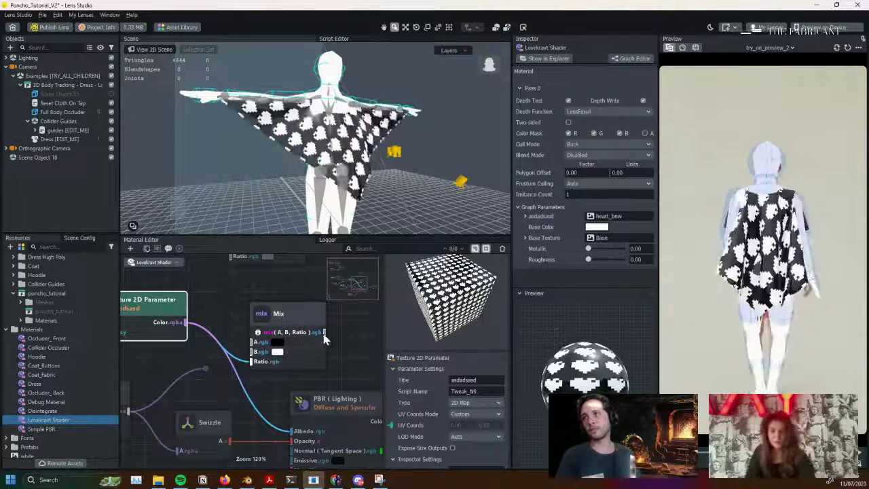
pyautogui.moveTo(324, 333); pyautogui.dragTo(293, 430)
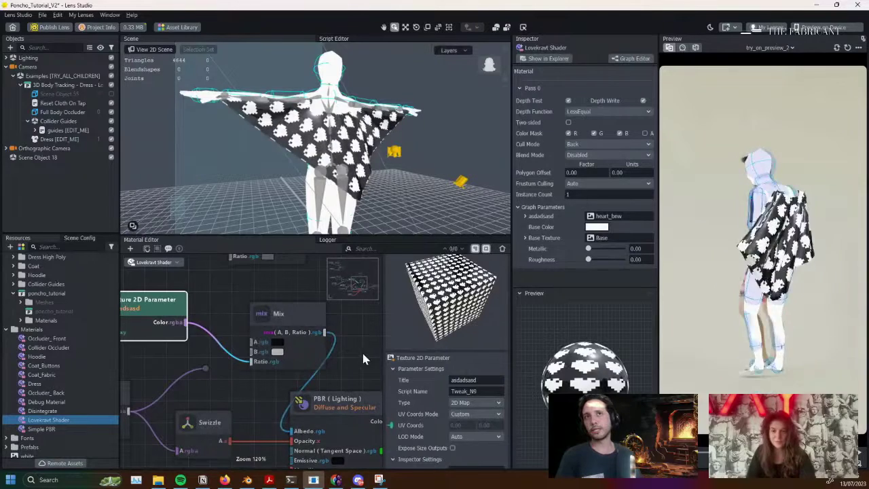
# Set the Mix node's A colour to dark purple #55007f and its B colour to magenta #ff00ff
pyautogui.click(278, 343)
pyautogui.click(329, 211)
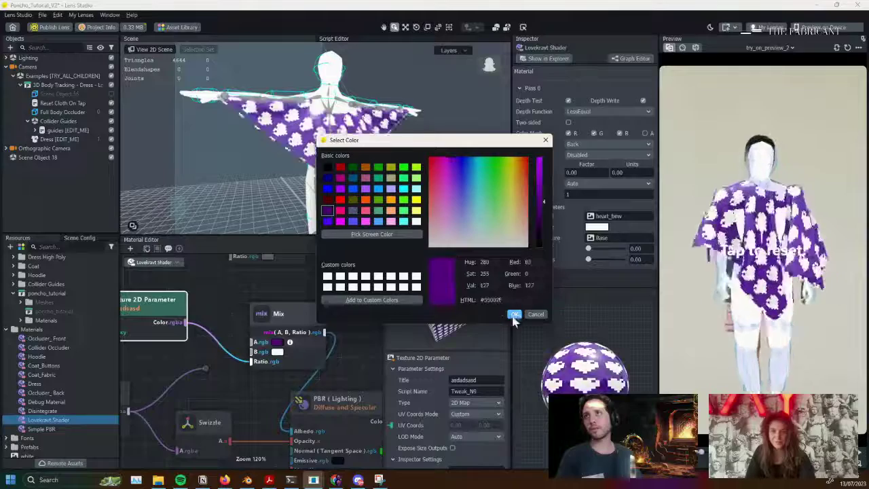
pyautogui.click(514, 315)
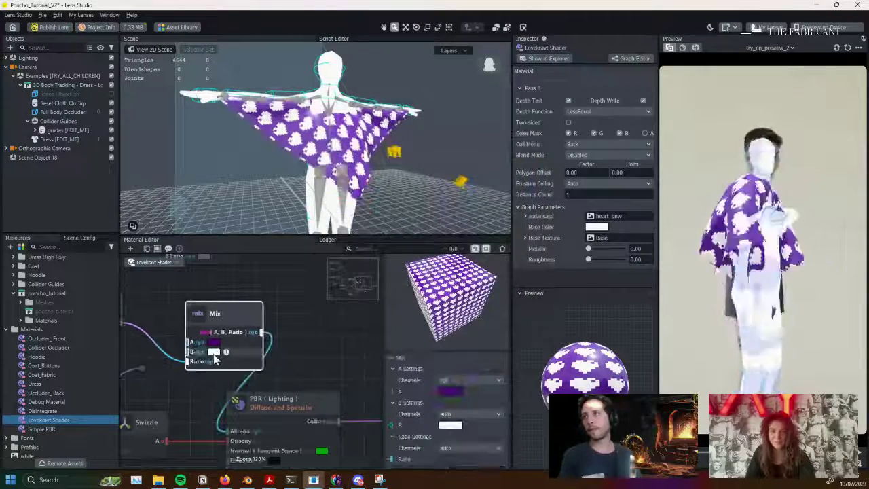
pyautogui.click(214, 352)
pyautogui.click(340, 221)
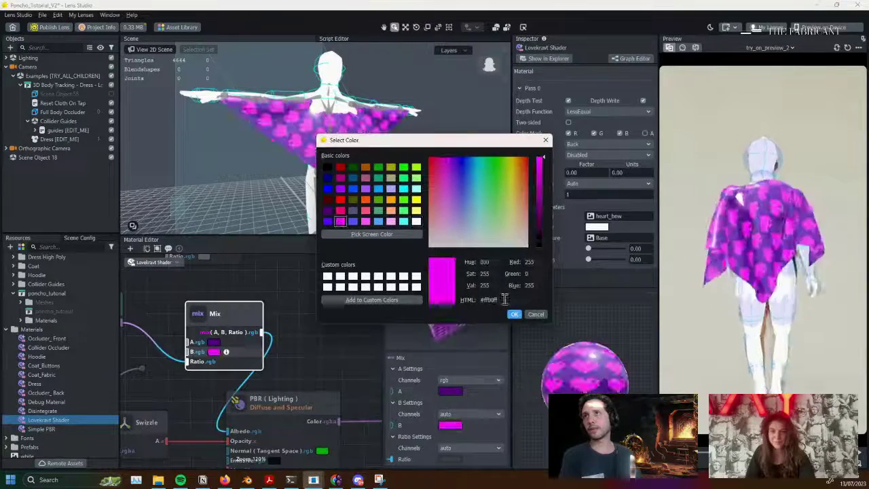
pyautogui.click(512, 315)
# Rearrange the graph by moving the Mix node closer to the texture parameter and shifting the PBR and Shader nodes away from it
pyautogui.click(247, 354)
pyautogui.click(245, 370)
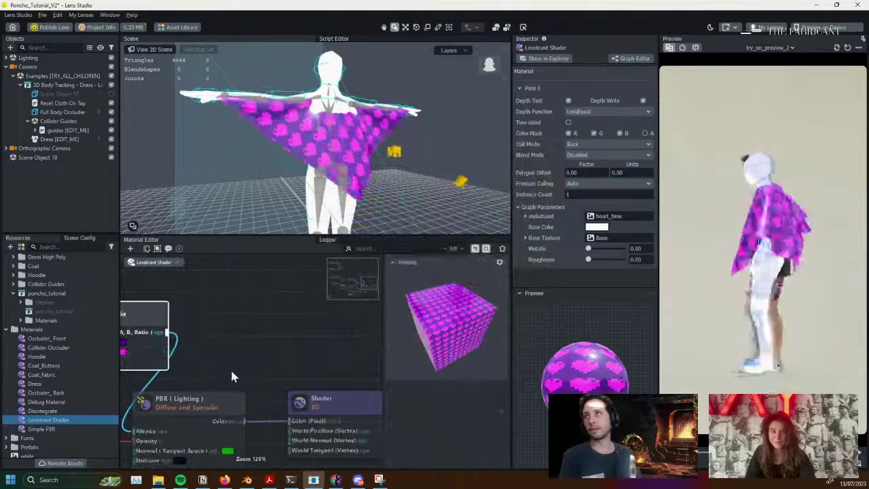
pyautogui.moveTo(230, 367); pyautogui.dragTo(376, 363, button='middle')
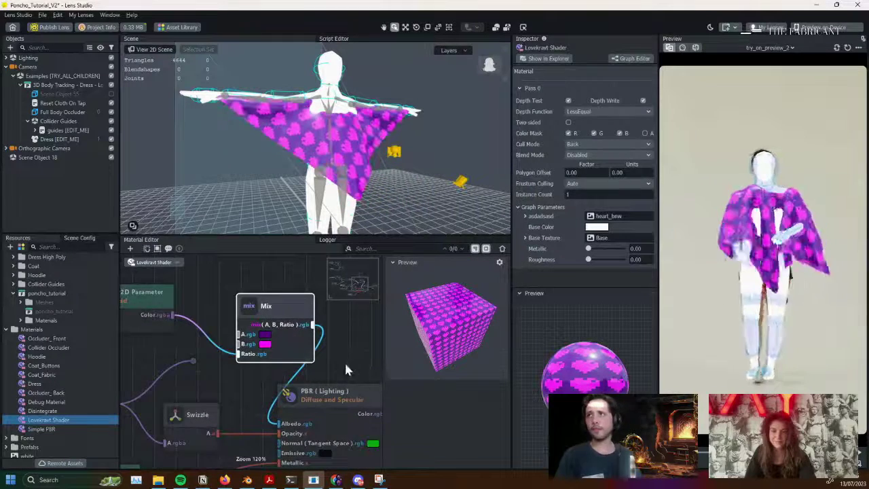
pyautogui.scroll(-3, 344, 360)
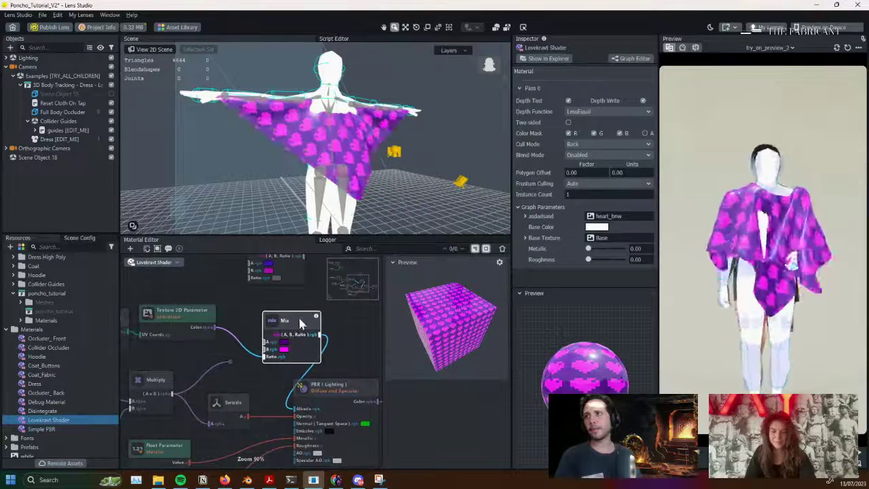
pyautogui.moveTo(301, 322); pyautogui.dragTo(268, 328)
pyautogui.moveTo(301, 334); pyautogui.dragTo(190, 313, button='middle')
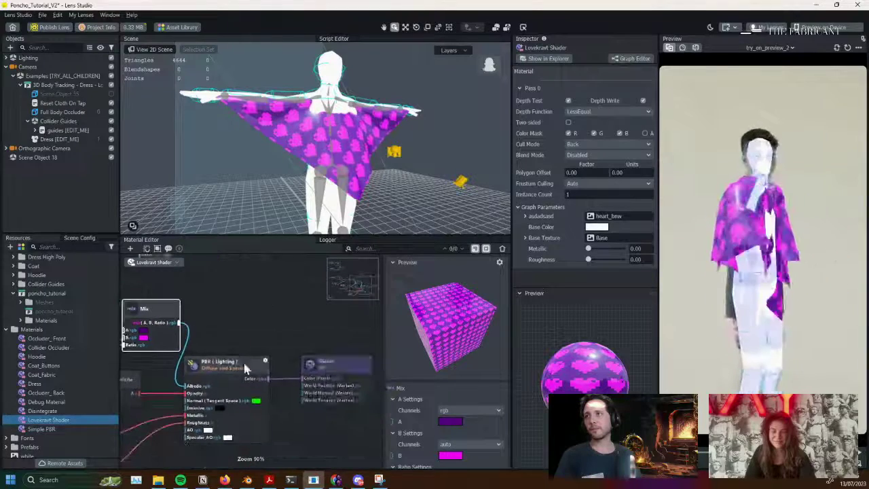
pyautogui.moveTo(223, 366); pyautogui.dragTo(237, 363)
pyautogui.moveTo(321, 366); pyautogui.dragTo(341, 362)
pyautogui.moveTo(251, 365); pyautogui.dragTo(273, 362)
pyautogui.moveTo(247, 345); pyautogui.dragTo(305, 353, button='middle')
pyautogui.scroll(-2, 288, 347)
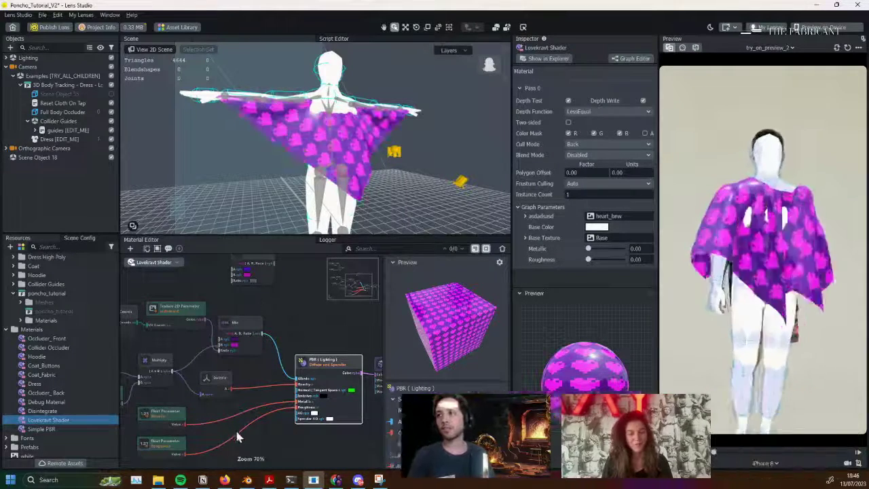
# Switch to the poncho tutorial's Notion page and show its Project Files section
pyautogui.click(202, 479)
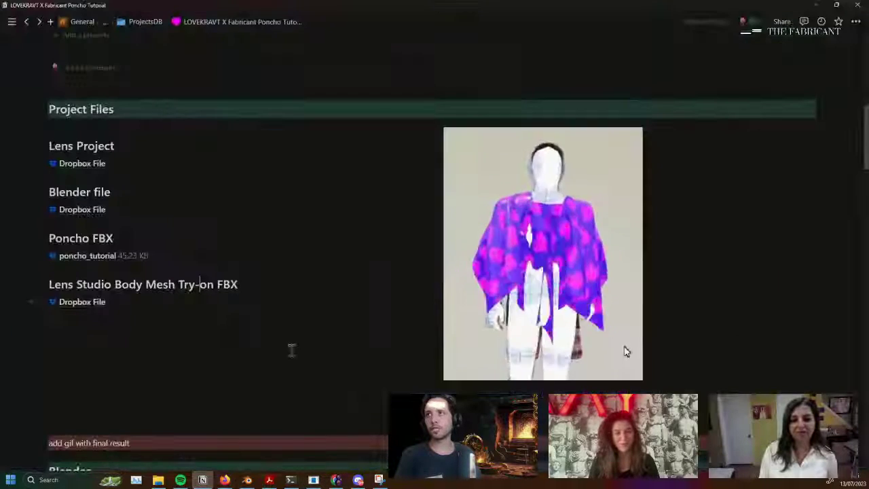
pyautogui.scroll(-1, 379, 223)
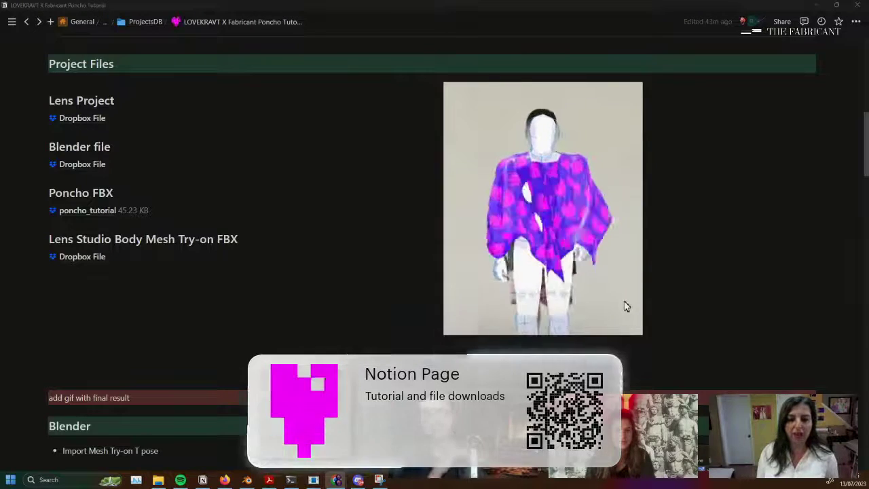
# Switch back to Lens Studio, enlarge the Scene view and view the poncho from an angle
pyautogui.hotkey('alt', 'Tab')
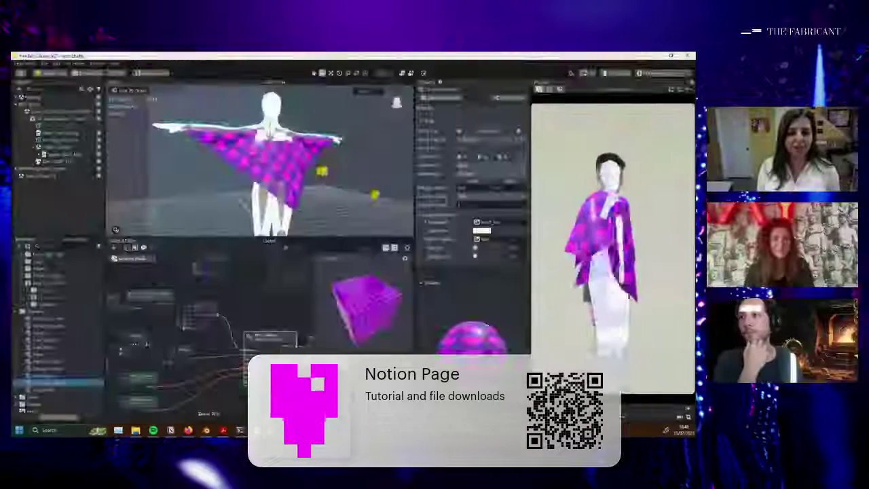
pyautogui.moveTo(321, 237); pyautogui.dragTo(321, 304)
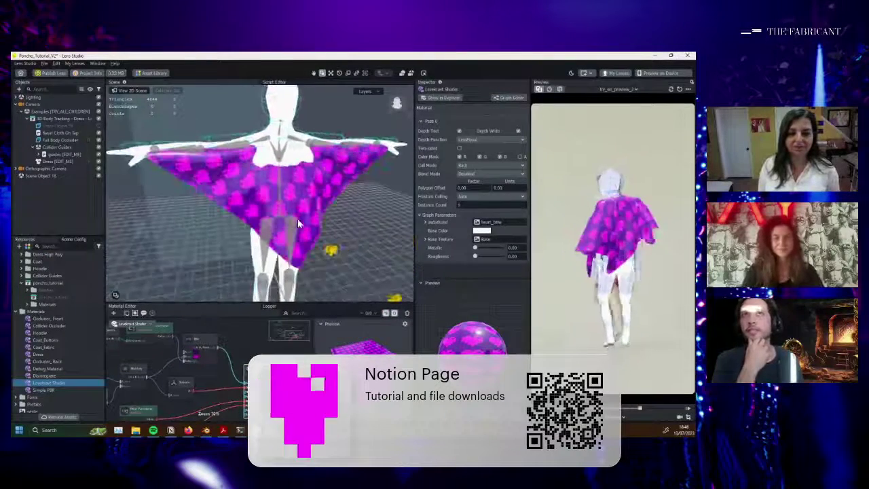
pyautogui.keyDown('alt'); pyautogui.moveTo(305, 202); pyautogui.dragTo(340, 223); pyautogui.keyUp('alt')
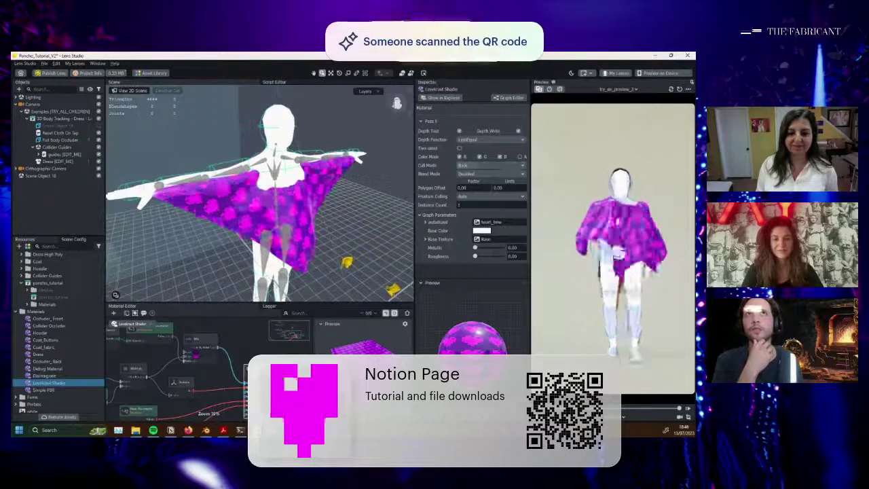
# Show the options for previewing the Lens on a device and dismiss them
pyautogui.click(657, 75)
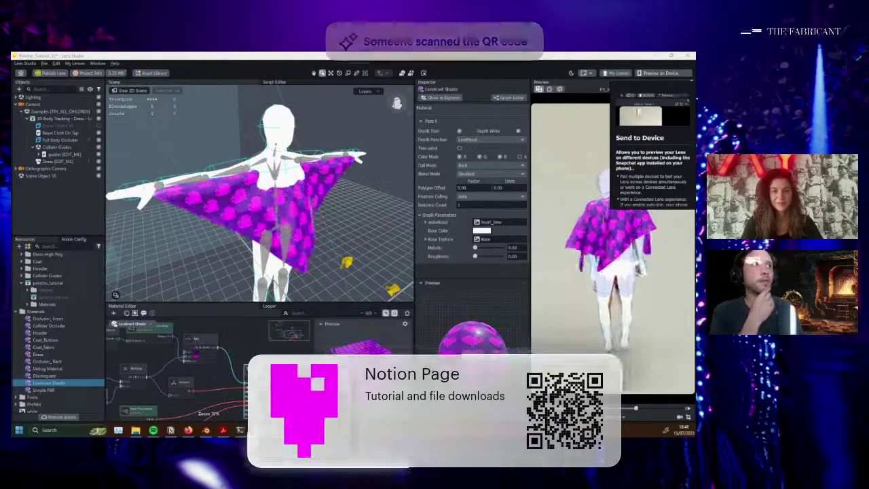
pyautogui.click(550, 296)
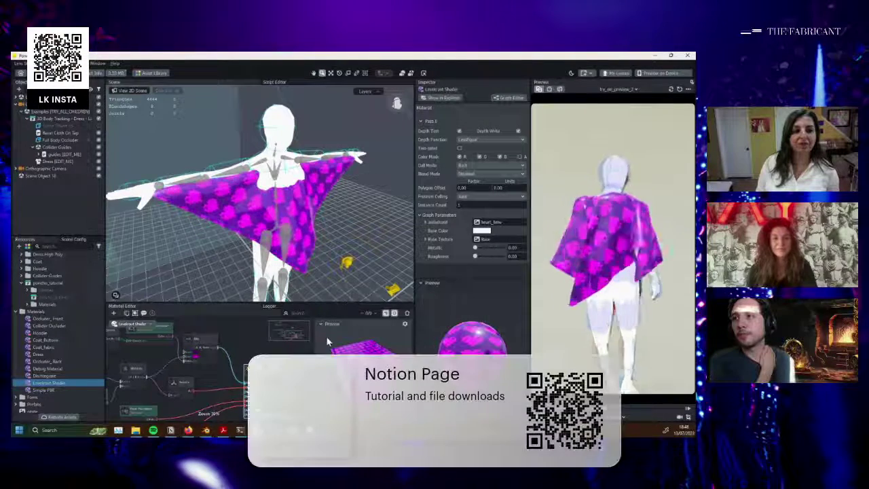
# Switch to Firefox and examine the Lovekravt website's introduction and its Web3 & Metaverse section
pyautogui.moveTo(188, 432)
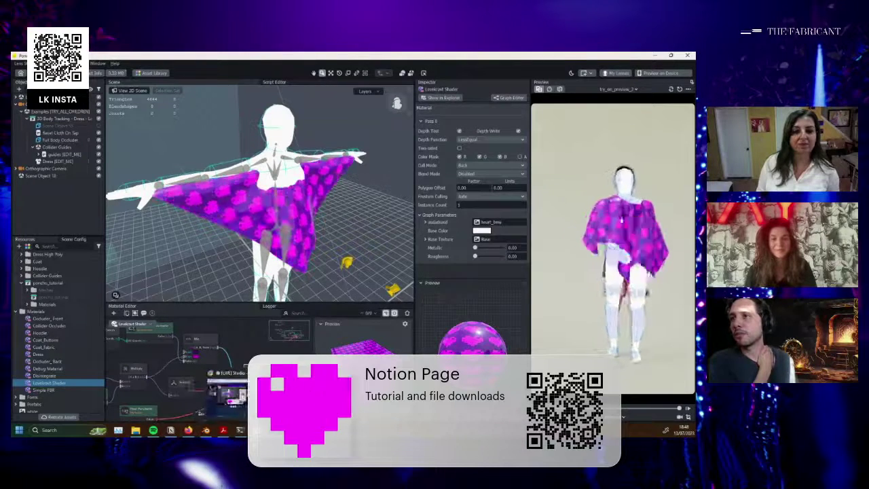
pyautogui.moveTo(227, 394)
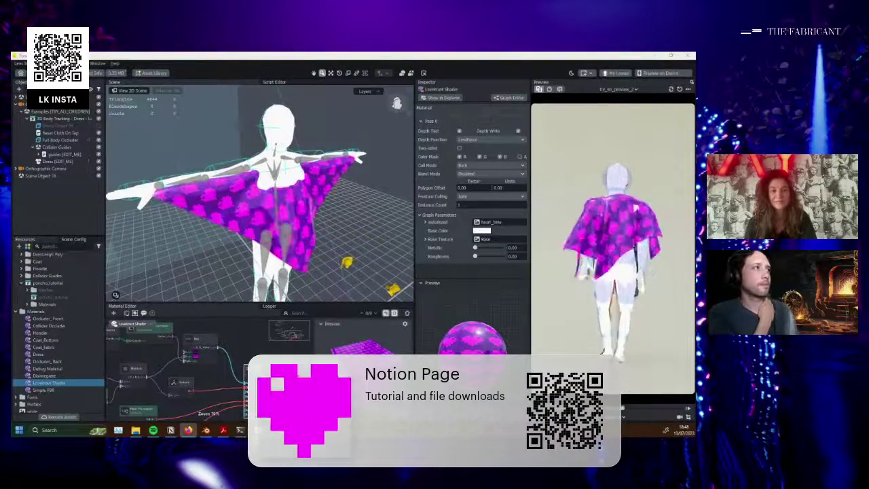
pyautogui.moveTo(693, 305); pyautogui.dragTo(325, 52)
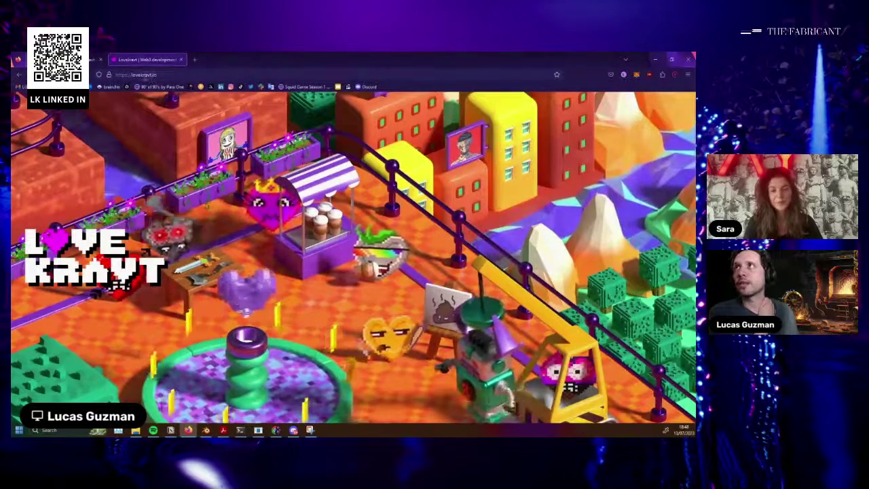
pyautogui.scroll(-1, 351, 242)
pyautogui.scroll(-3, 350, 241)
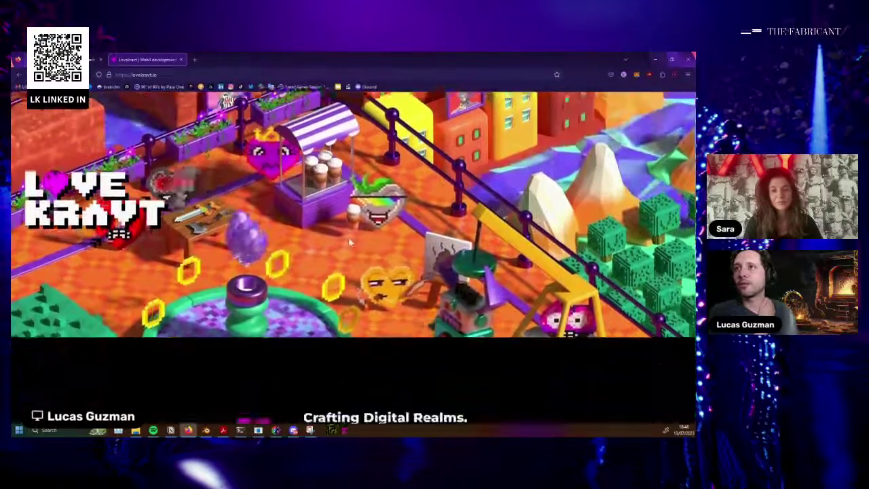
pyautogui.scroll(-1, 350, 241)
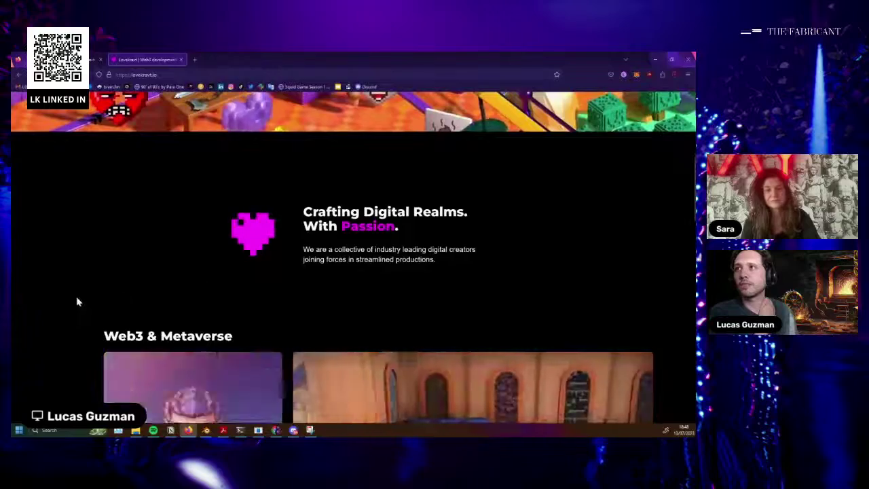
pyautogui.scroll(-3, 76, 299)
pyautogui.scroll(-2, 76, 302)
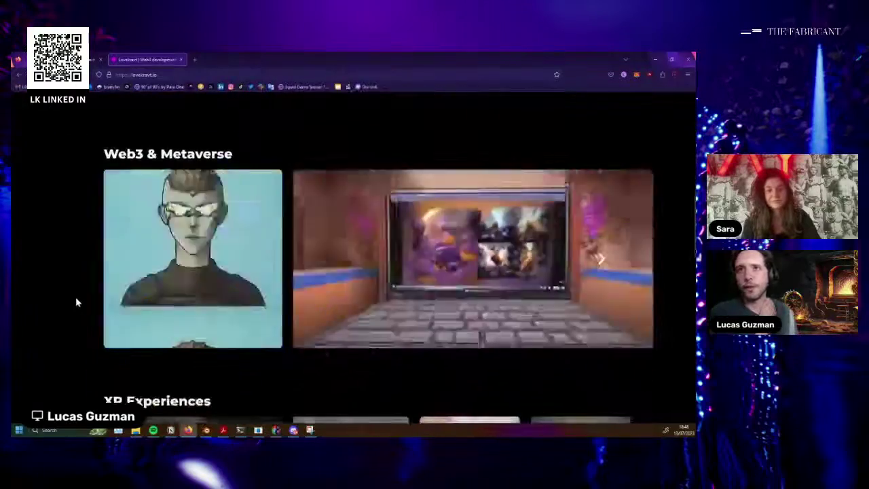
pyautogui.scroll(-1, 76, 302)
pyautogui.scroll(-1, 76, 298)
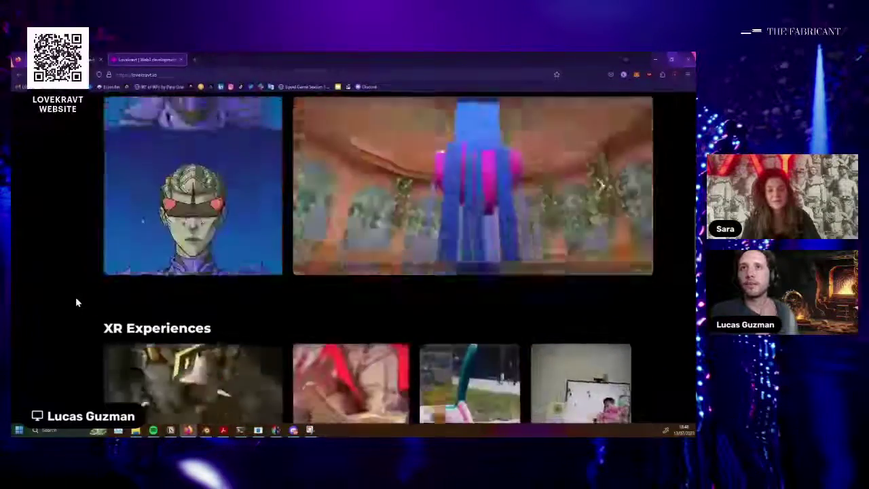
pyautogui.scroll(1, 76, 298)
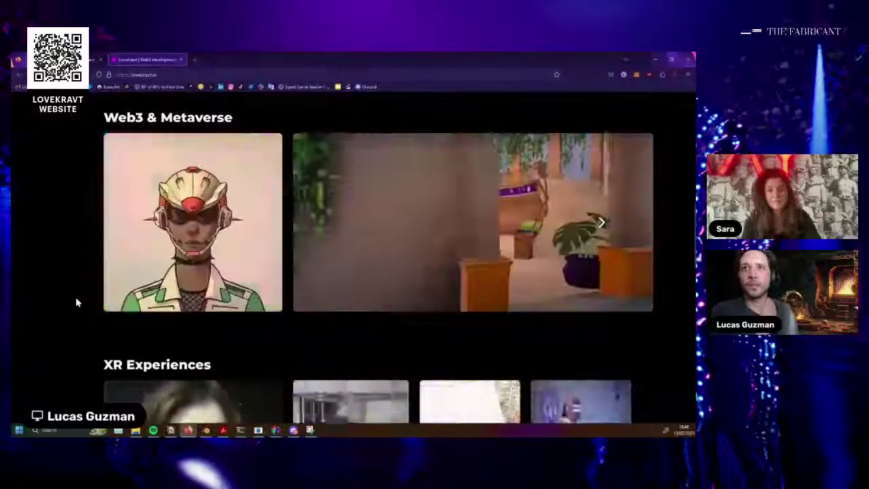
pyautogui.scroll(-1, 76, 303)
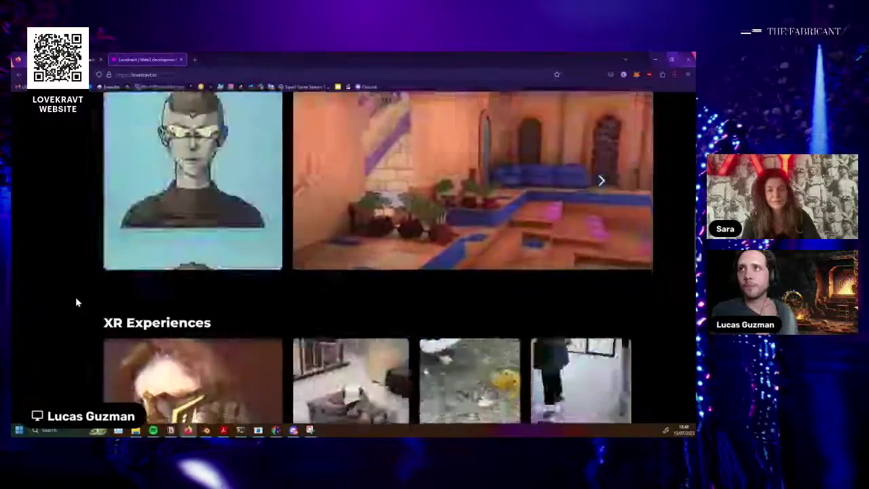
pyautogui.scroll(2, 76, 302)
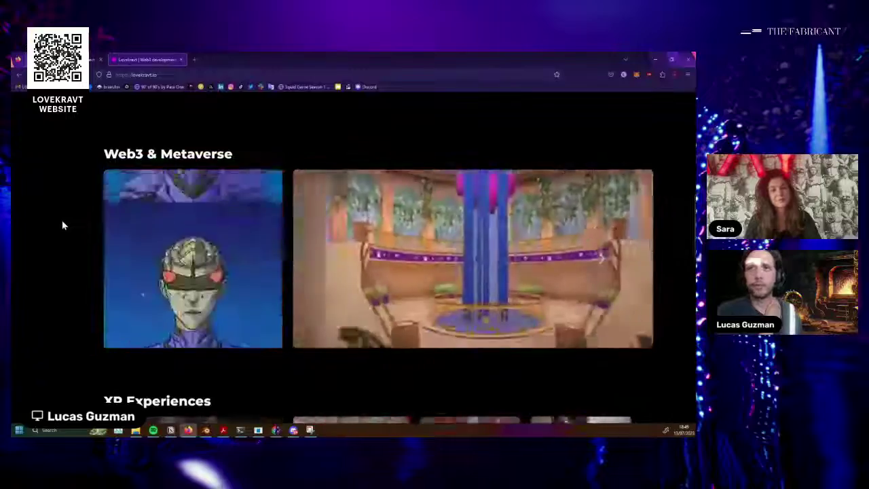
pyautogui.scroll(-2, 61, 226)
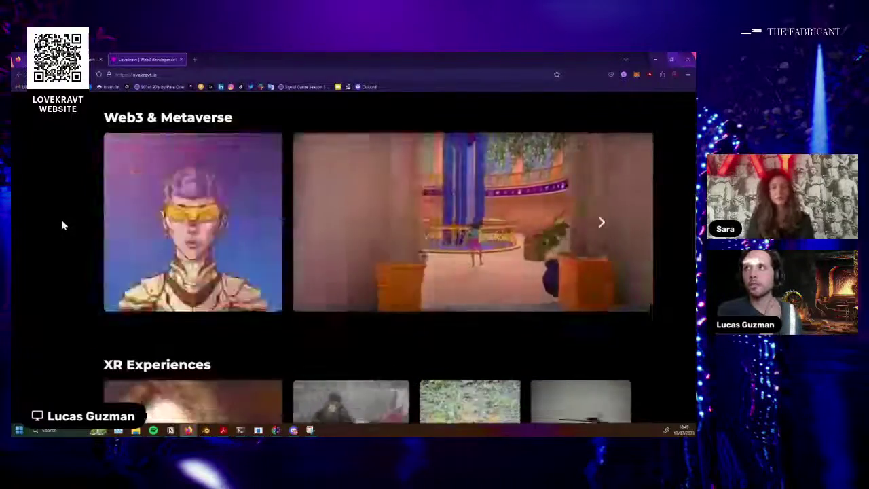
# Look through the Lovekravt site's XR Experiences, Game development and testimonial sections
pyautogui.scroll(-5, 83, 247)
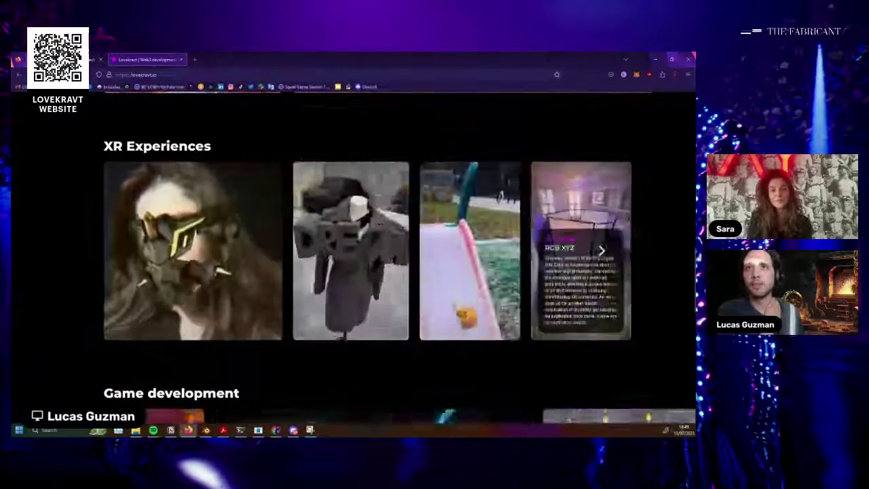
pyautogui.scroll(-3, 568, 315)
pyautogui.scroll(-3, 283, 275)
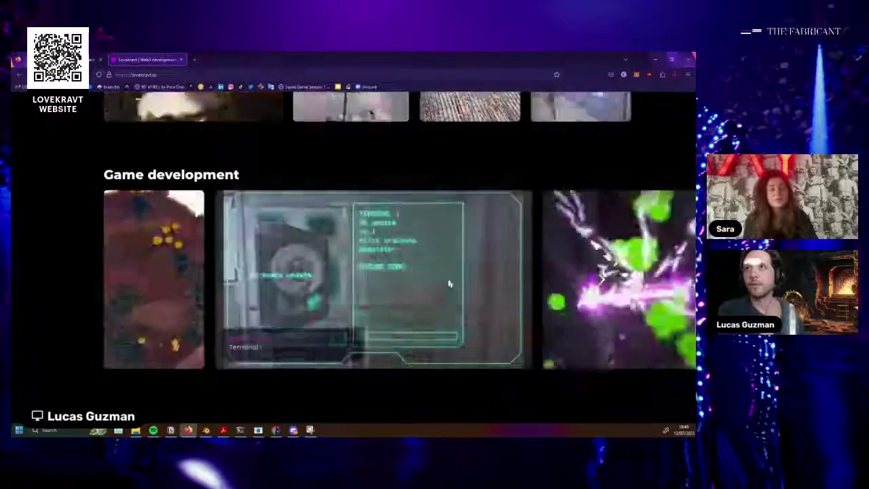
pyautogui.scroll(-5, 89, 279)
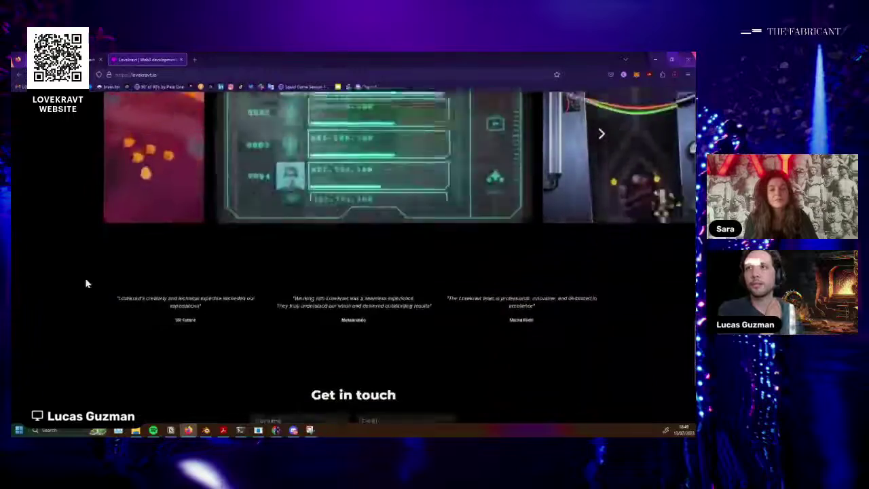
# Look back through the Lovekravt site's Game development, XR Experiences and Web3 & Metaverse sections
pyautogui.scroll(2, 87, 280)
pyautogui.scroll(6, 88, 281)
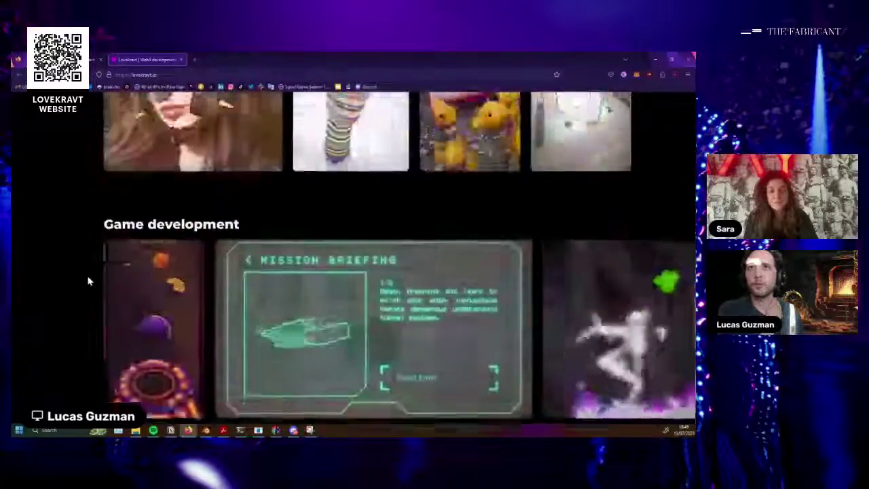
pyautogui.scroll(1, 88, 281)
pyautogui.scroll(-1, 88, 281)
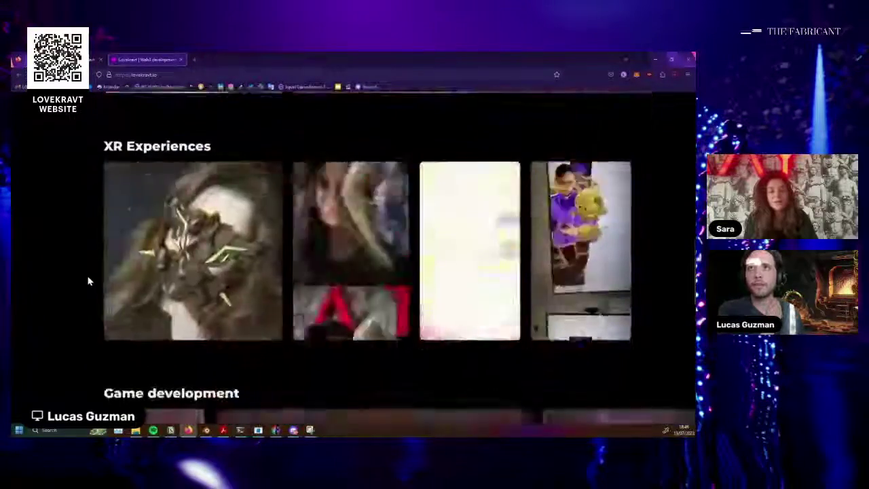
pyautogui.scroll(1, 76, 299)
pyautogui.scroll(3, 76, 299)
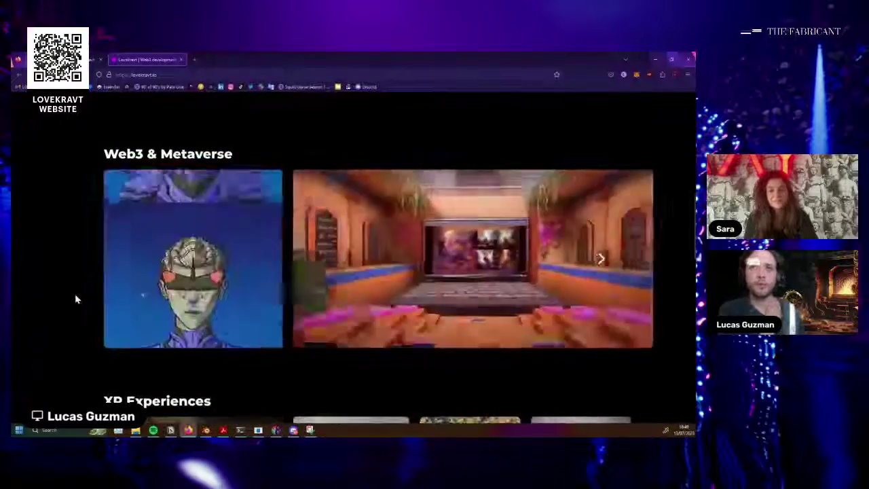
pyautogui.scroll(-1, 74, 299)
pyautogui.scroll(1, 74, 299)
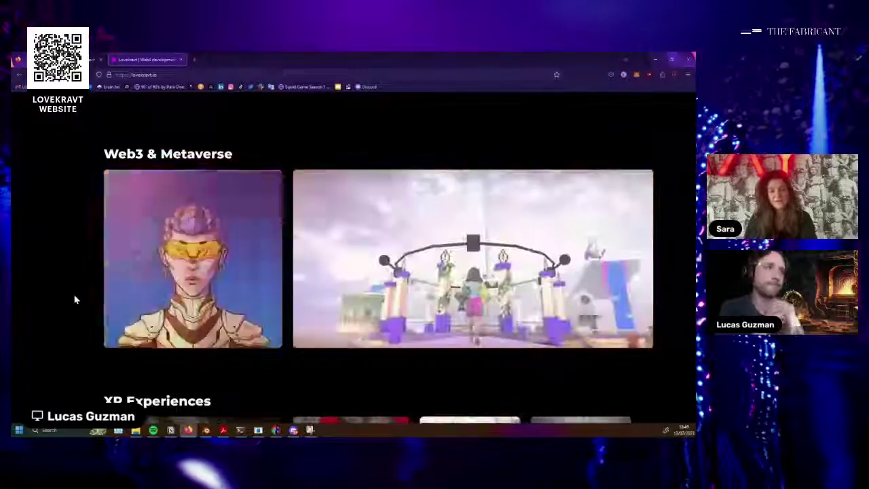
# Switch back to Lens Studio, view the poncho from the side, and expand guides [EDIT_ME] in a widened object hierarchy
pyautogui.moveTo(380, 64); pyautogui.dragTo(694, 66)
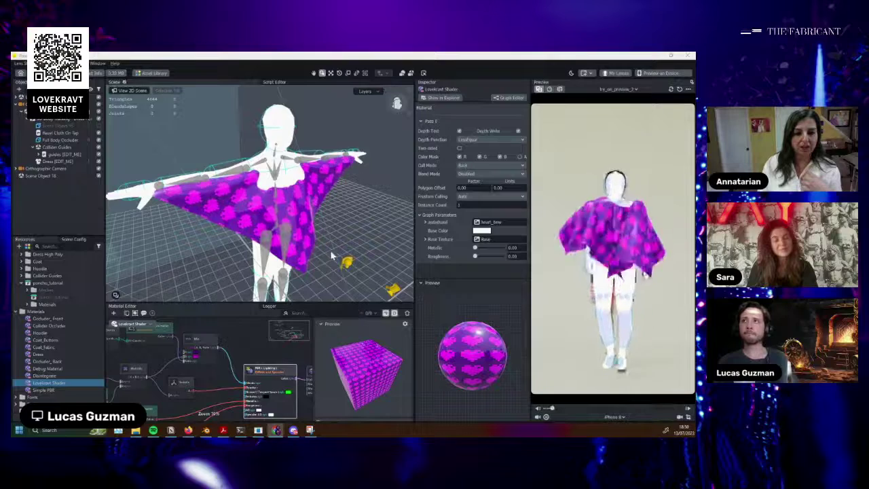
pyautogui.moveTo(330, 253); pyautogui.dragTo(367, 201)
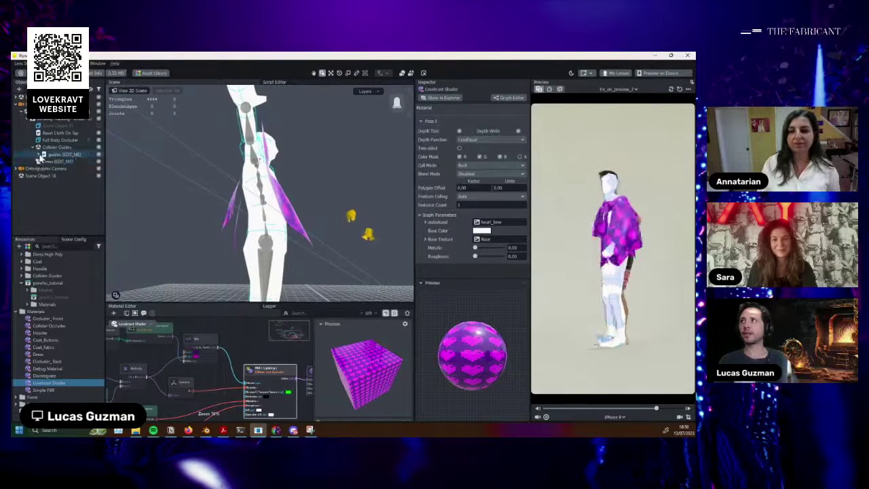
pyautogui.click(39, 154)
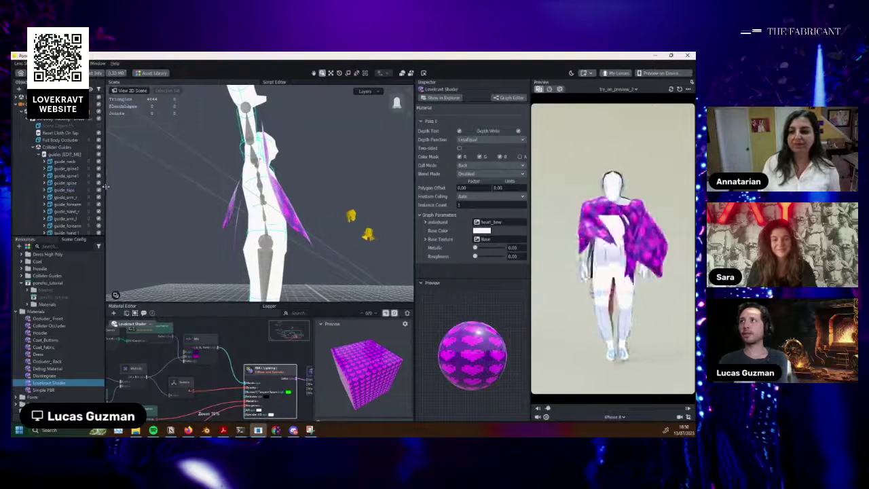
pyautogui.moveTo(106, 186); pyautogui.dragTo(131, 193)
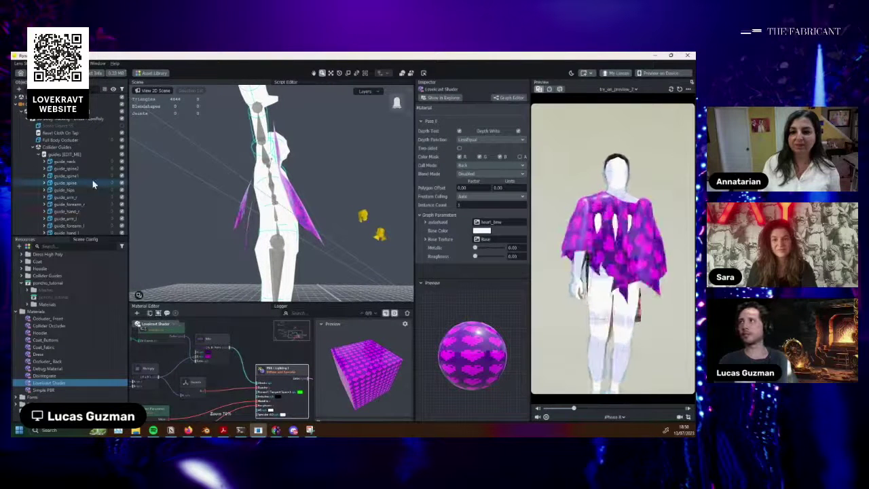
pyautogui.scroll(-1, 93, 184)
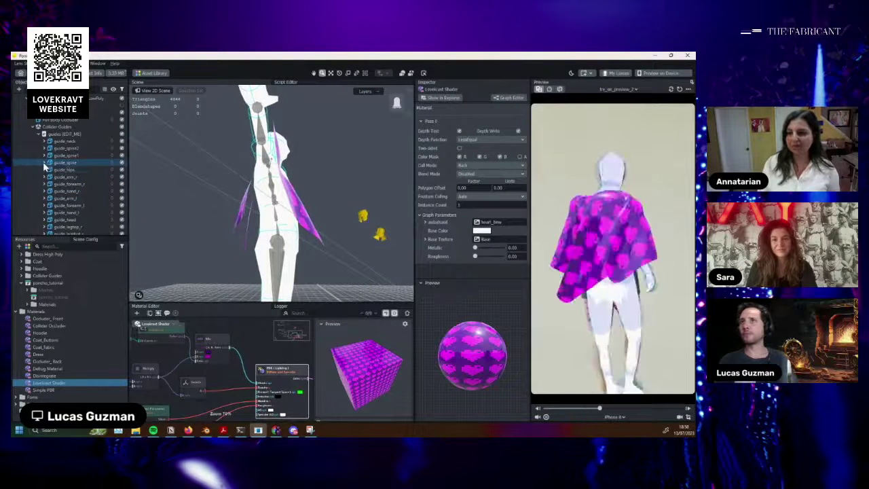
# Enable Two-sided rendering on the Lovekravt Shader material and view the poncho's inner and outer faces
pyautogui.moveTo(333, 223); pyautogui.dragTo(239, 228)
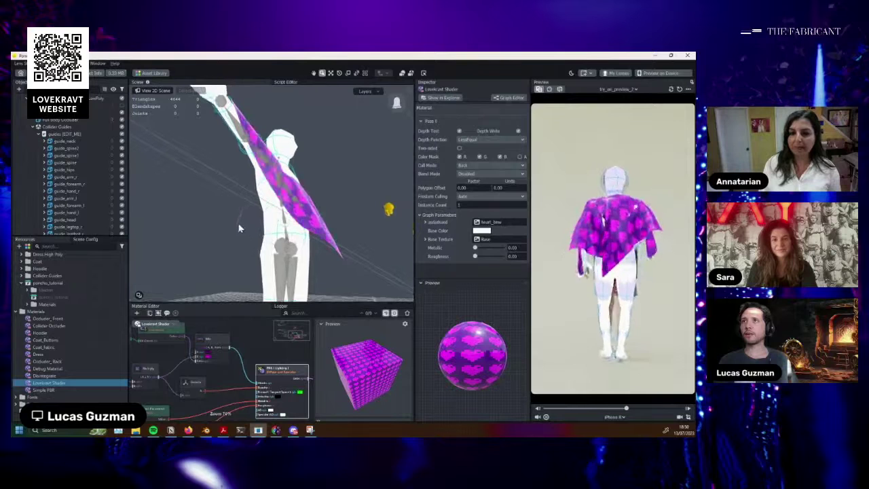
pyautogui.click(239, 218)
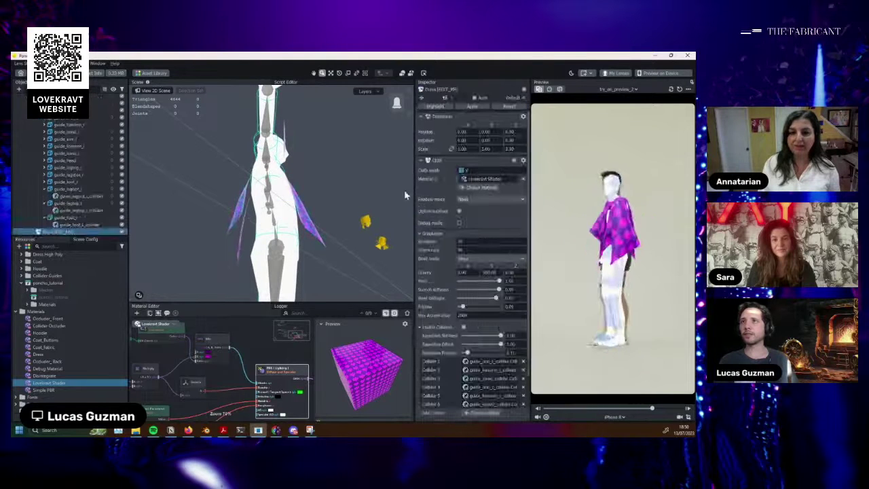
pyautogui.click(48, 383)
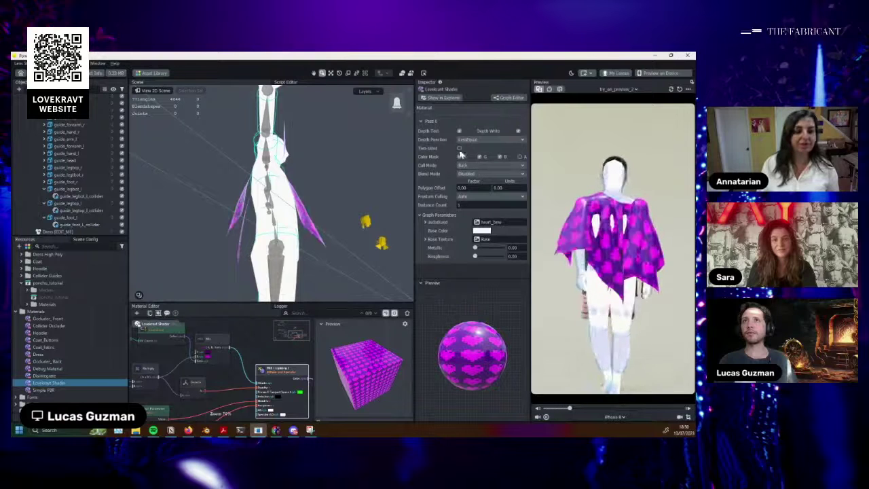
pyautogui.click(460, 149)
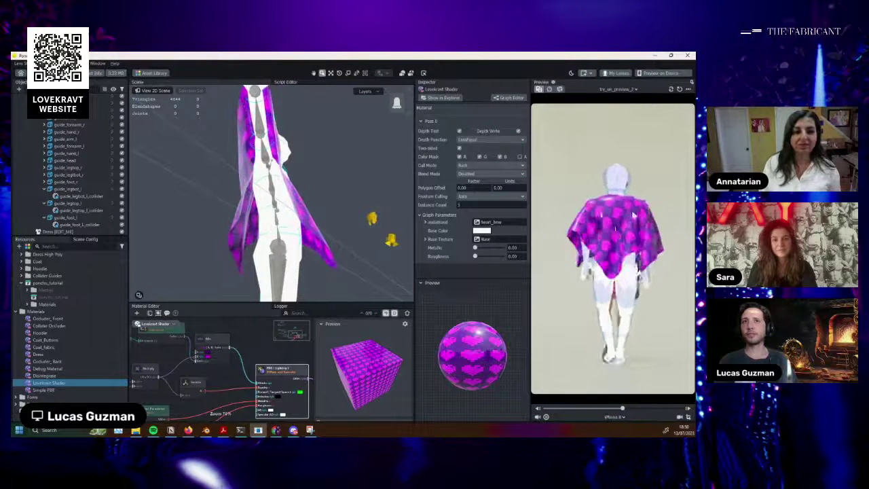
pyautogui.moveTo(308, 194); pyautogui.dragTo(270, 200)
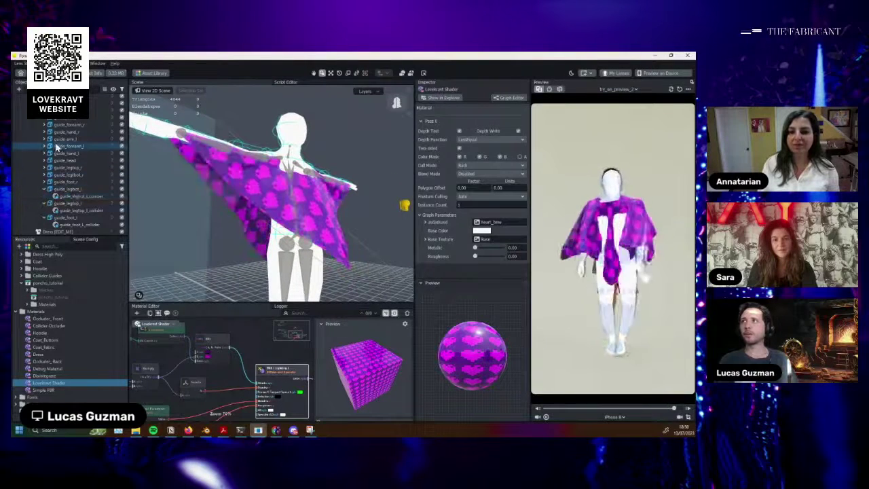
# Select guide_spine1_collider under guide_spine1 and examine it from the side of the body
pyautogui.scroll(1, 62, 137)
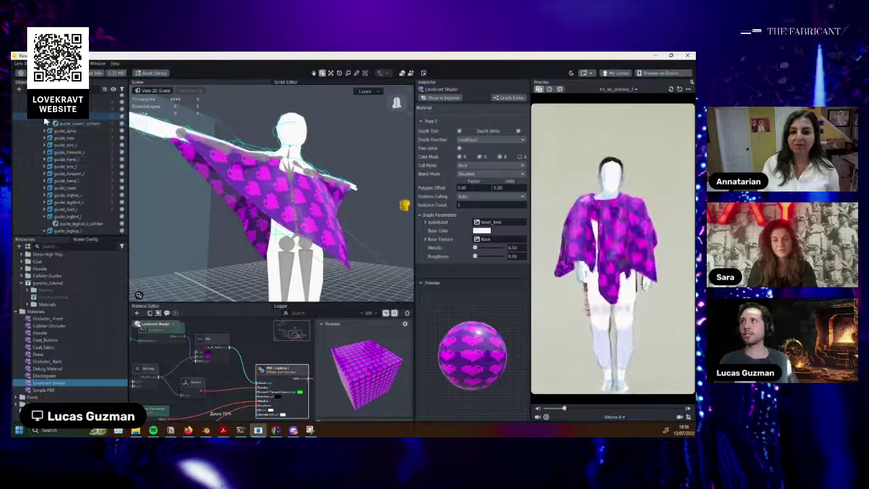
pyautogui.click(62, 123)
pyautogui.keyDown('alt'); pyautogui.moveTo(257, 198); pyautogui.dragTo(253, 212); pyautogui.keyUp('alt')
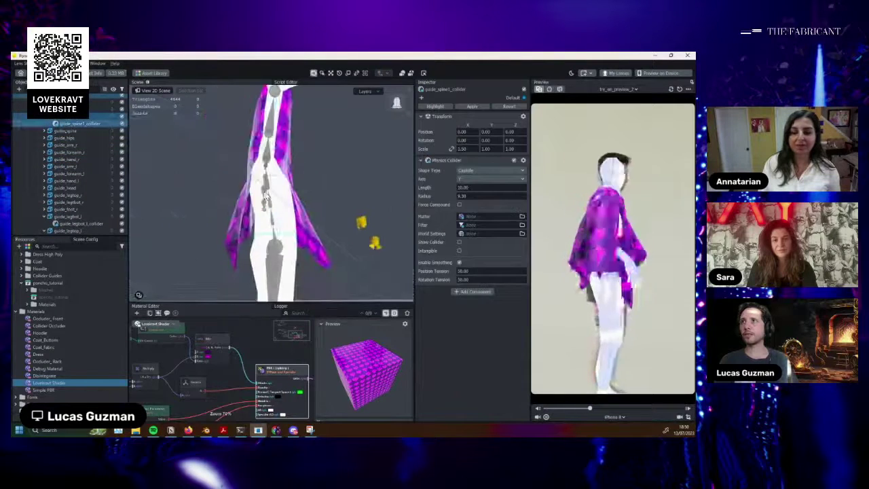
# Expand guide_spine2, select guide_spine2_collider and increase its Physics Collider radius around the upper torso
pyautogui.click(44, 109)
pyautogui.click(73, 117)
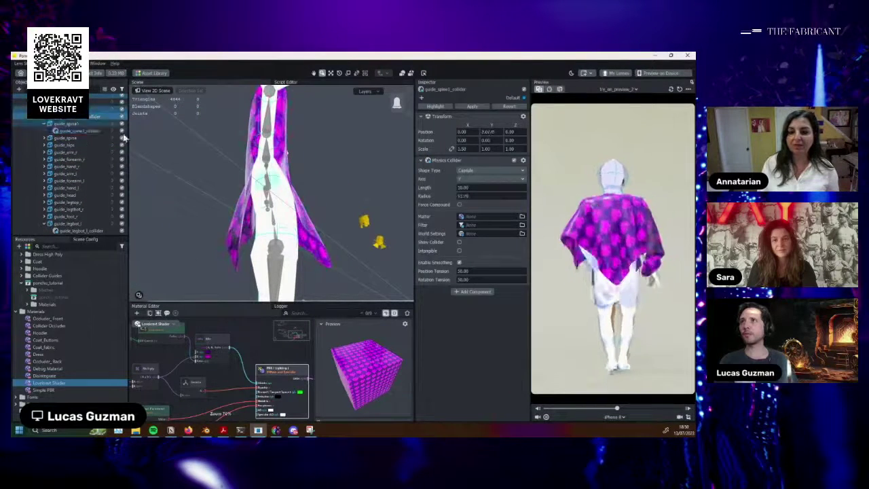
pyautogui.scroll(5, 271, 181)
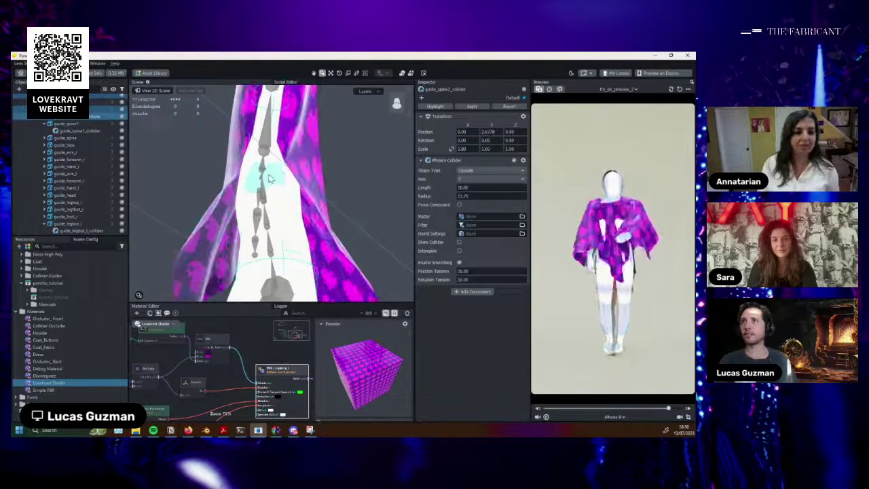
pyautogui.keyDown('alt'); pyautogui.moveTo(271, 177); pyautogui.dragTo(299, 115); pyautogui.keyUp('alt')
pyautogui.scroll(-3, 290, 198)
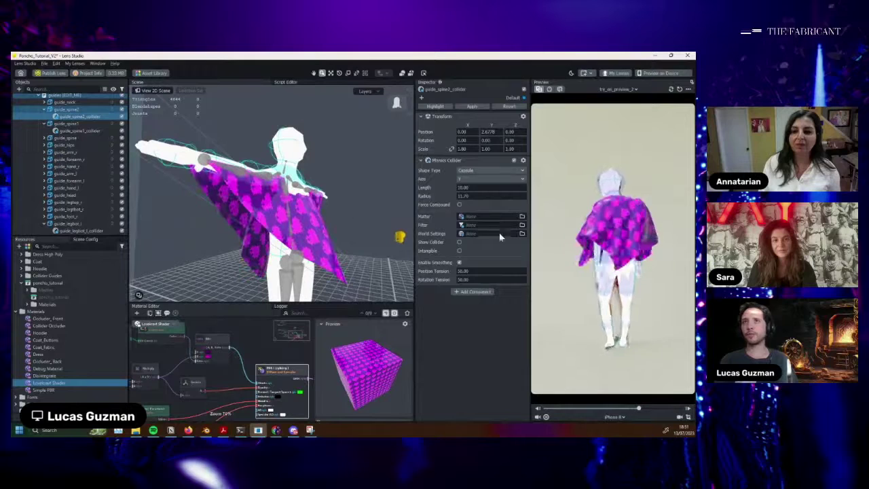
pyautogui.keyDown('alt'); pyautogui.moveTo(319, 210); pyautogui.dragTo(388, 221); pyautogui.keyUp('alt')
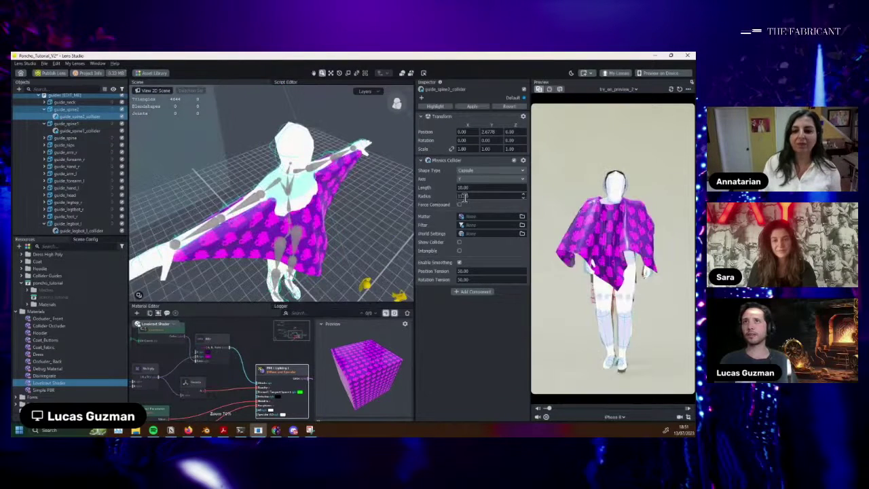
pyautogui.click(523, 194)
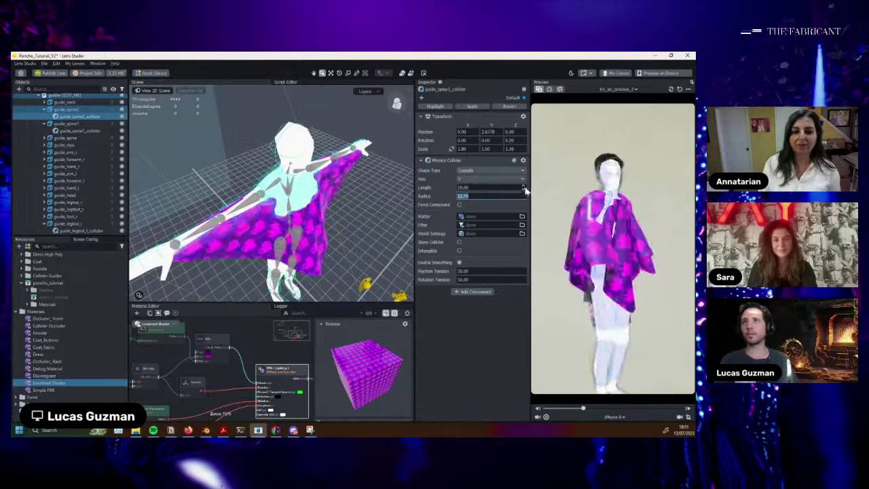
pyautogui.click(617, 209)
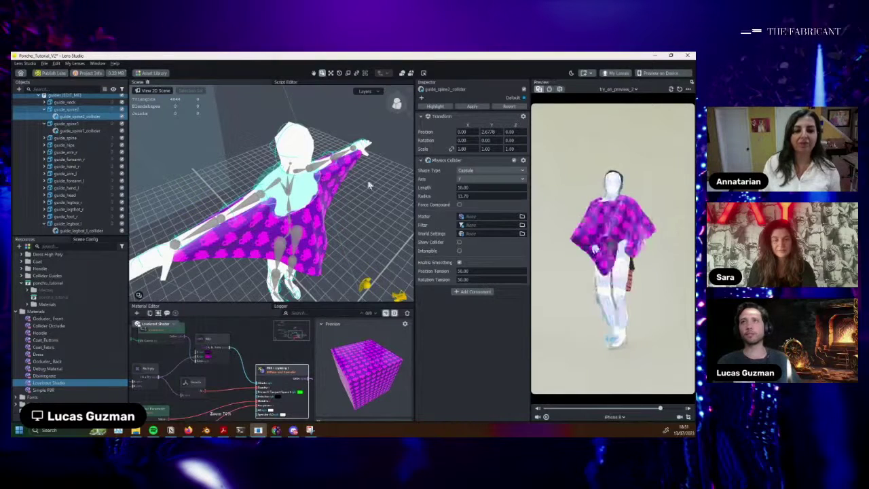
# Increase the radius of guide_spine1_collider to 14.30 and move the collider to about 1.8 on Z
pyautogui.moveTo(368, 185); pyautogui.dragTo(312, 180)
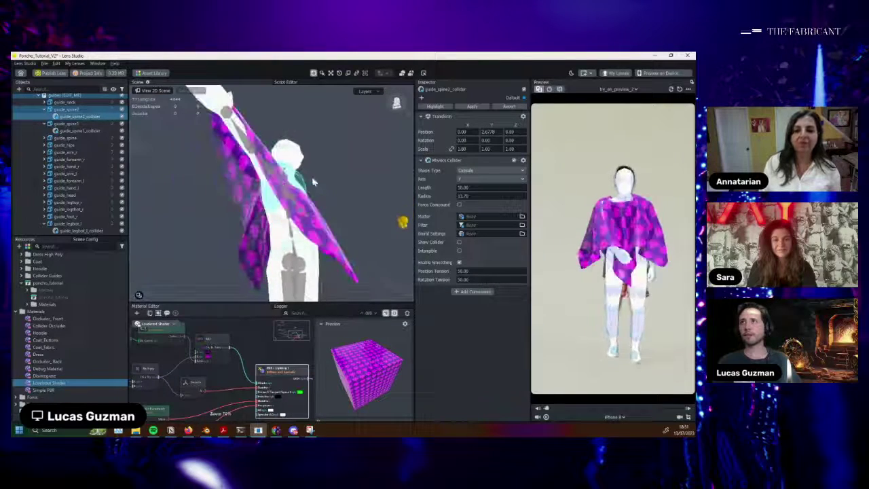
pyautogui.click(74, 131)
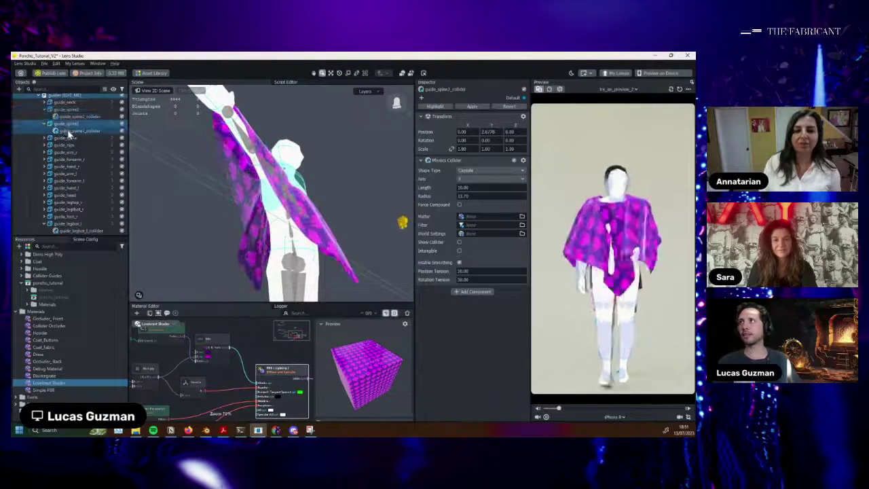
pyautogui.click(523, 194)
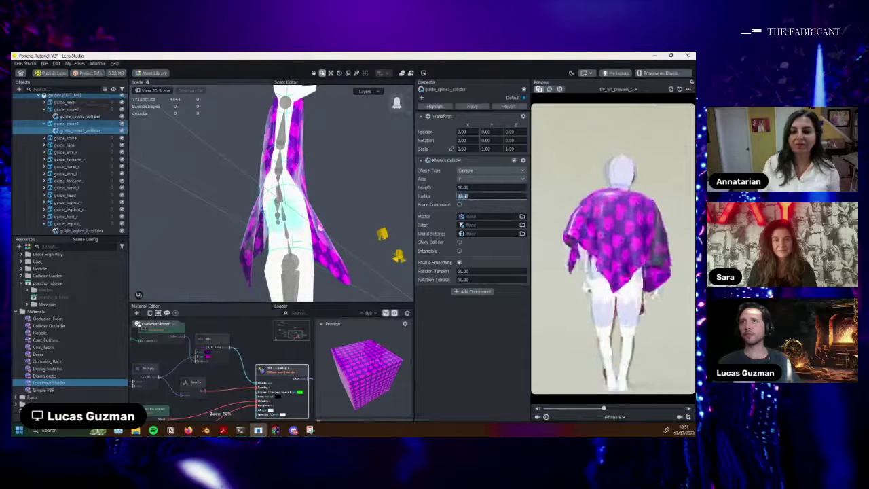
pyautogui.click(523, 194)
pyautogui.click(524, 195)
pyautogui.scroll(1, 313, 214)
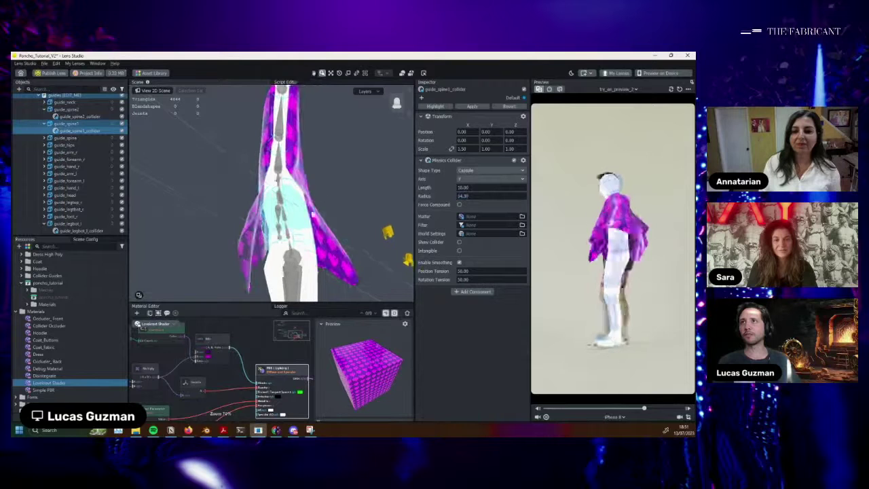
pyautogui.click(331, 73)
pyautogui.moveTo(301, 221)
pyautogui.mouseDown()
pyautogui.moveTo(334, 204)
pyautogui.moveTo(322, 216)
pyautogui.moveTo(325, 204)
pyautogui.moveTo(293, 216)
pyautogui.mouseUp()
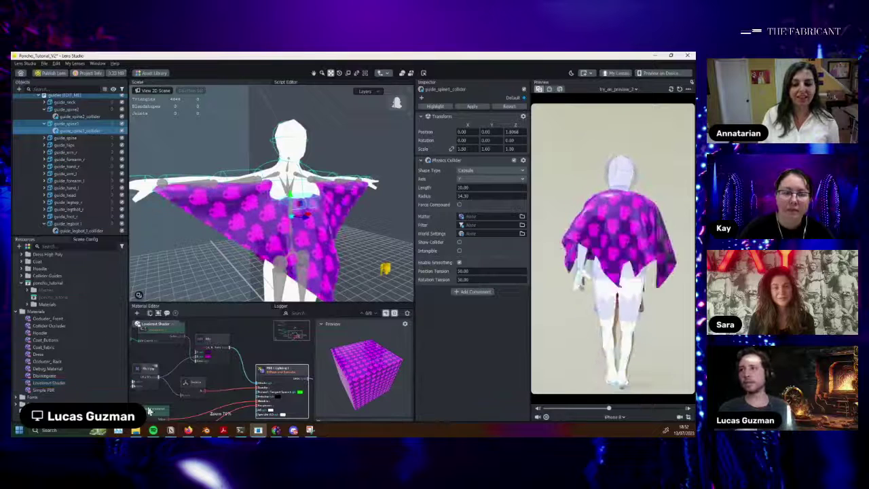
# Switch to the Notion tutorial page and highlight the heading "Lens Studio Body Mesh Try-on FBX" under Project Files
pyautogui.click(170, 431)
pyautogui.scroll(3, 246, 268)
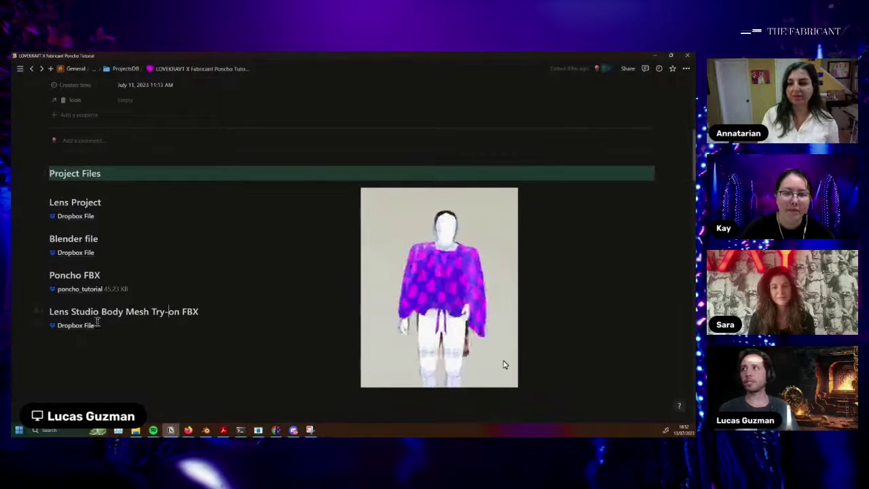
pyautogui.moveTo(52, 312); pyautogui.dragTo(202, 312)
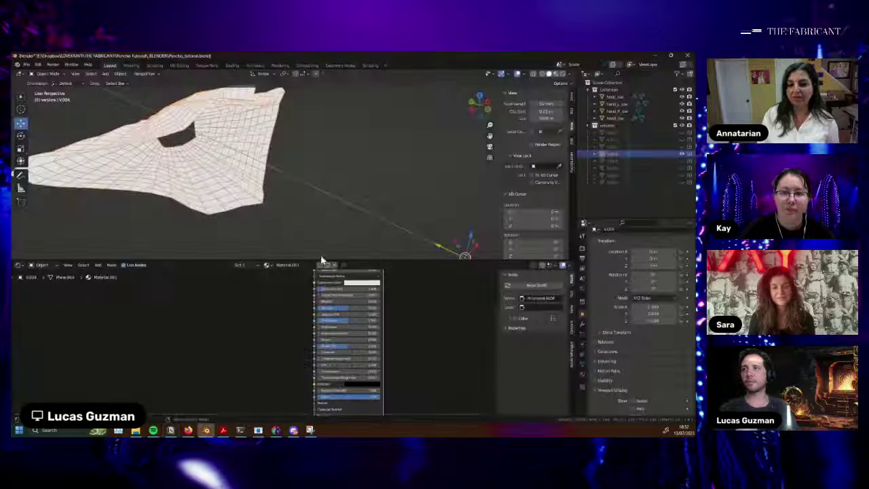
# In Blender, bring the full body mesh into view, select body_low and enlarge the 3D viewport
pyautogui.moveTo(324, 258); pyautogui.dragTo(368, 181, button='middle')
pyautogui.keyDown('shift'); pyautogui.moveTo(441, 248); pyautogui.dragTo(275, 283, button='middle'); pyautogui.keyUp('shift')
pyautogui.click(345, 182)
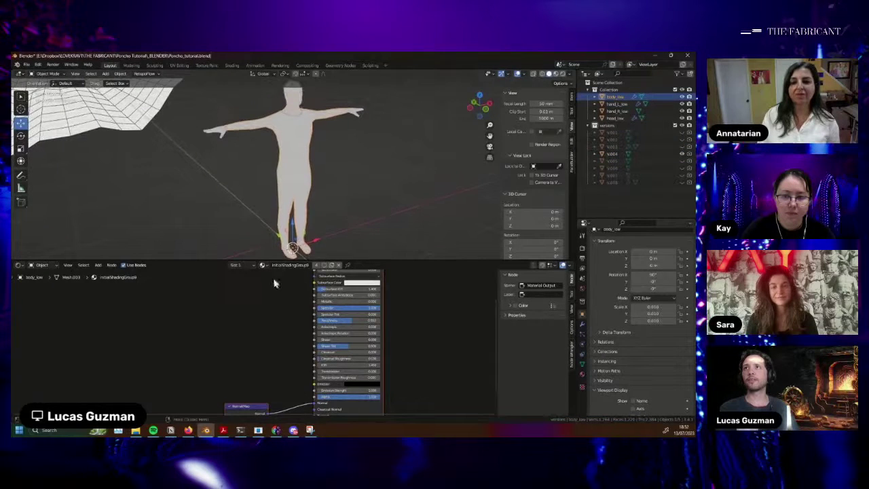
pyautogui.moveTo(290, 261); pyautogui.dragTo(285, 285)
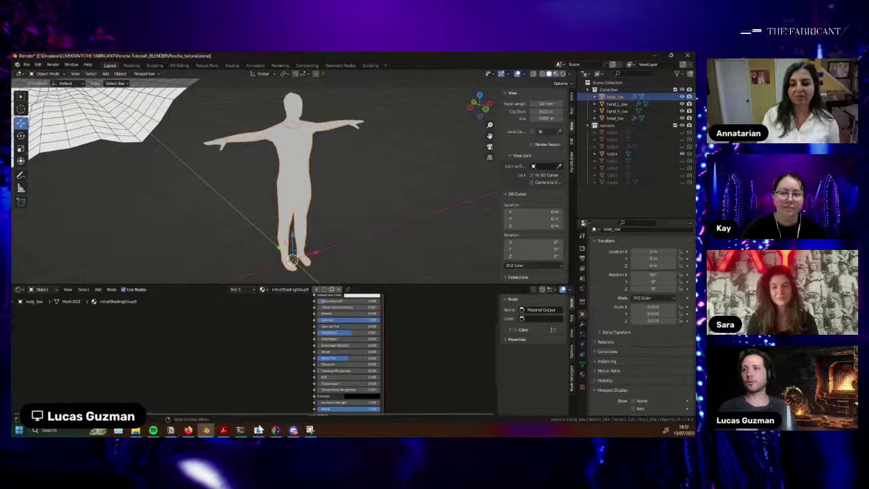
# Return to the Notion page by way of Lens Studio, go over the project file links, and switch back to Lens Studio
pyautogui.click(259, 429)
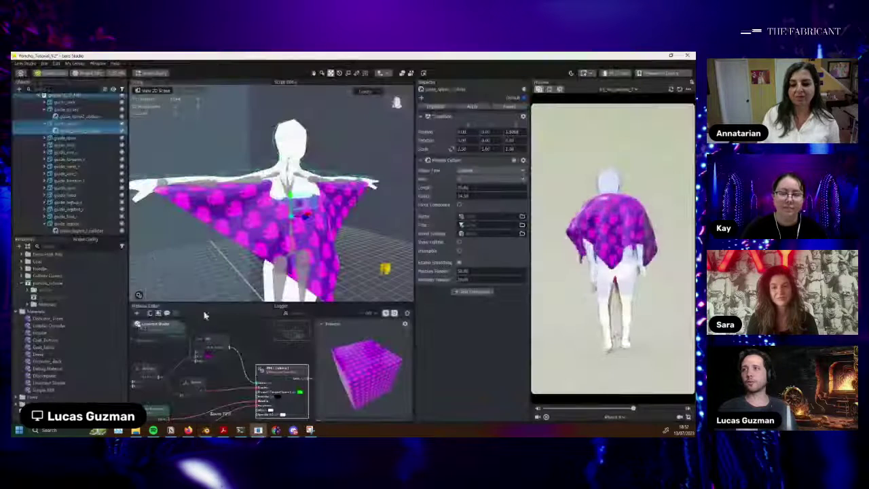
pyautogui.click(172, 430)
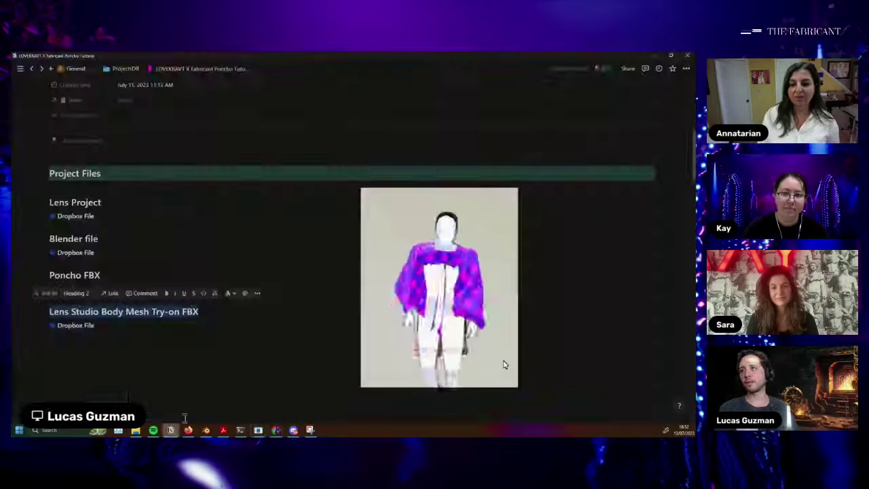
pyautogui.click(129, 276)
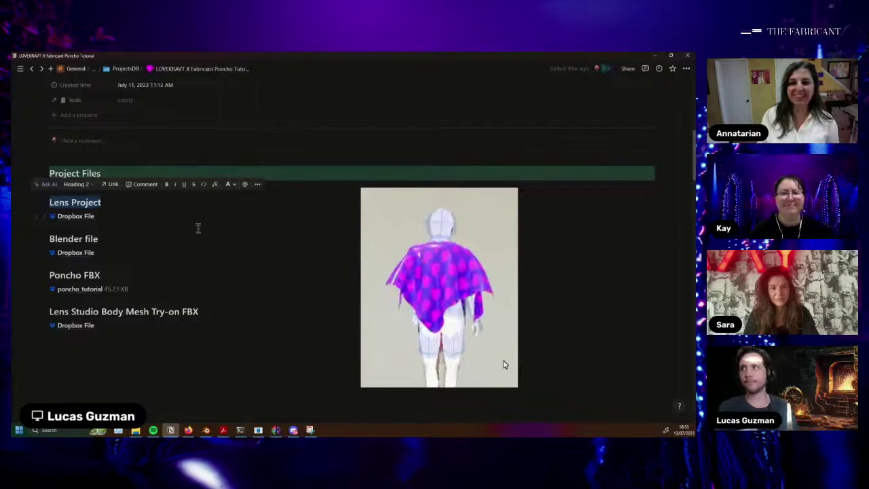
pyautogui.scroll(-1, 220, 234)
pyautogui.click(210, 274)
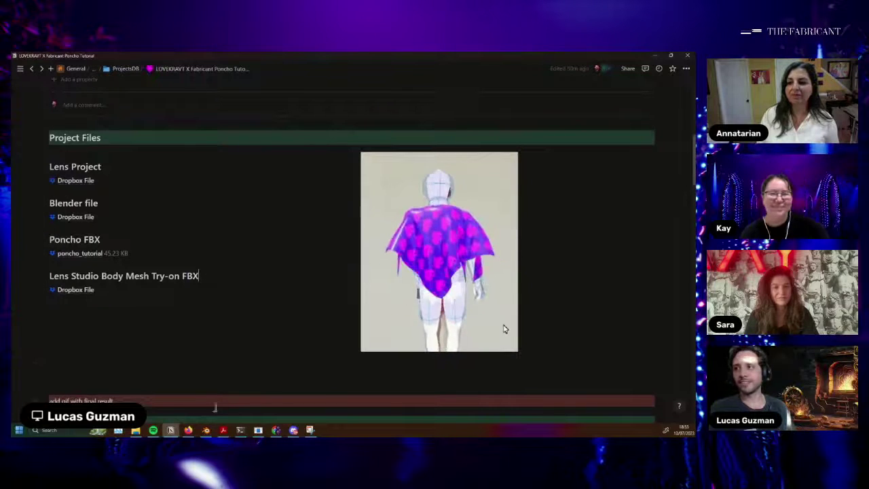
pyautogui.hotkey('alt', 'Tab')
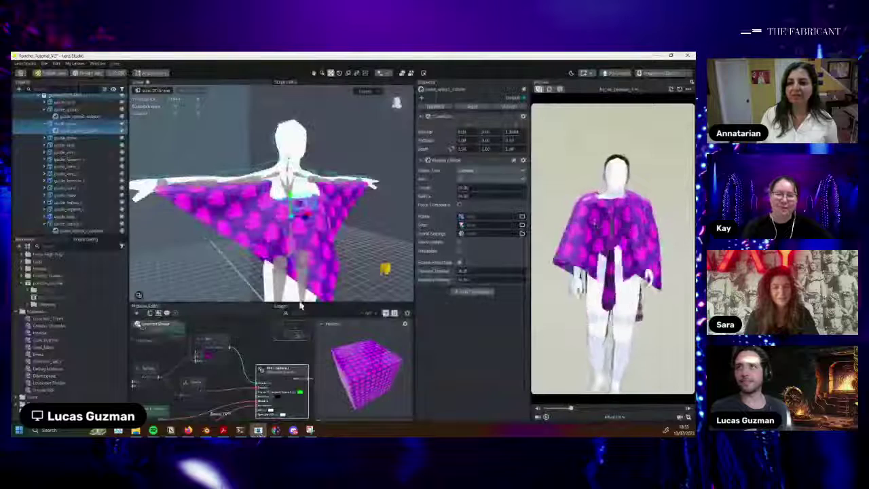